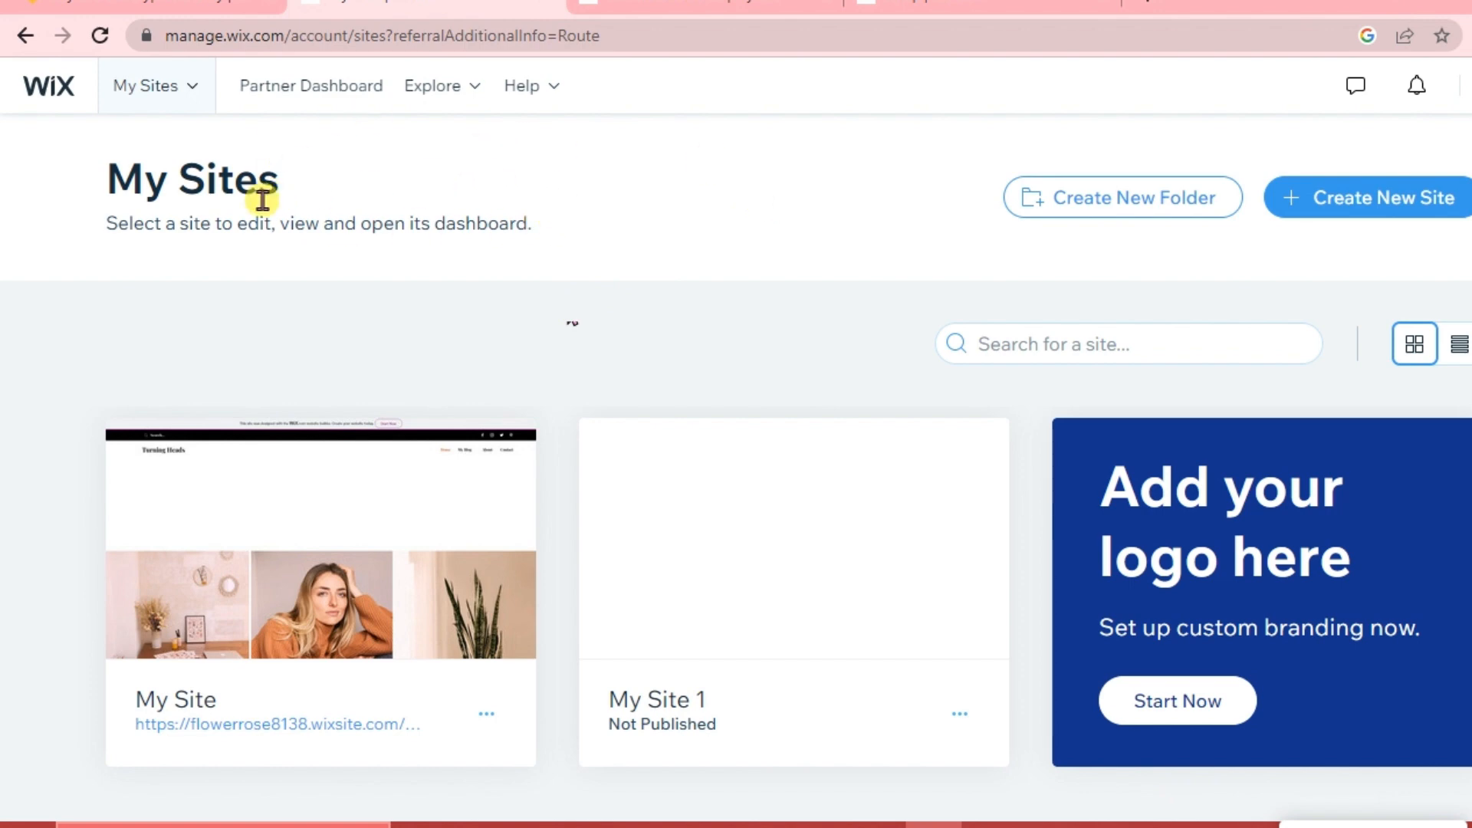
- Select the published site named My Site from the sites list and open it in the site editor
{"action": "left_click_drag", "start_coordinate": [117, 164], "coordinate": [325, 167]}
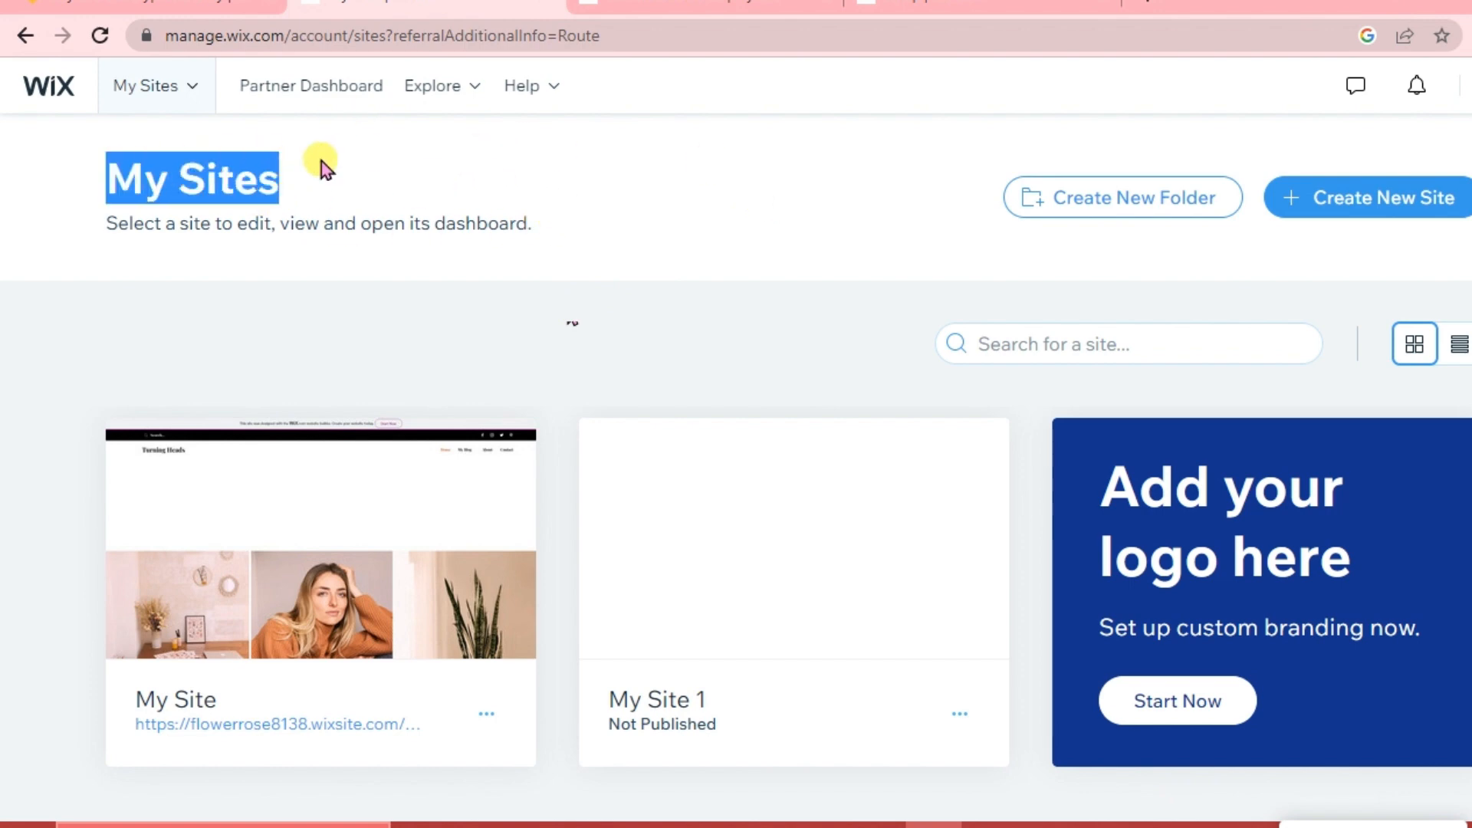
{"action": "mouse_move", "coordinate": [415, 472]}
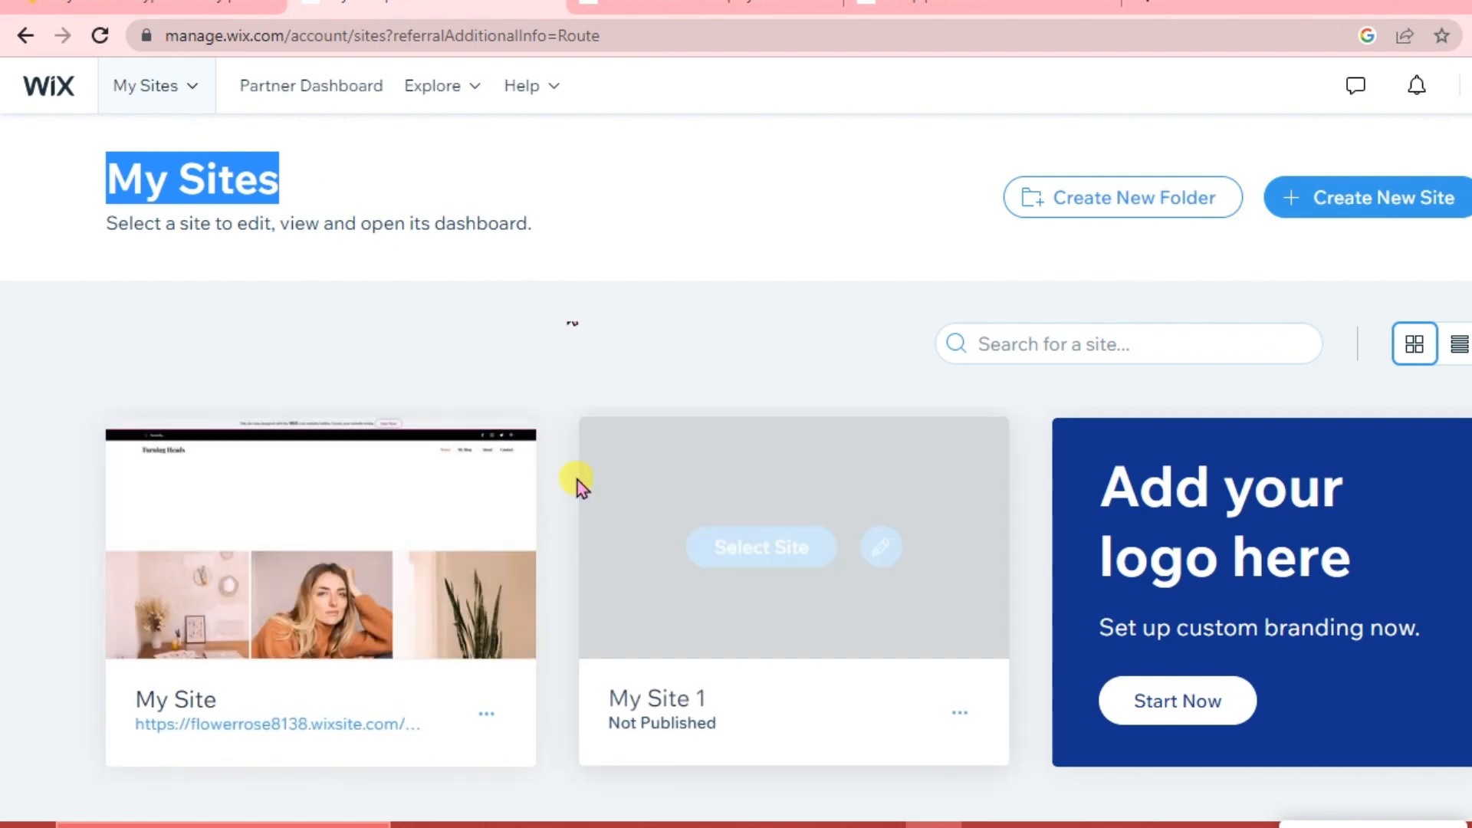
{"action": "mouse_move", "coordinate": [405, 519]}
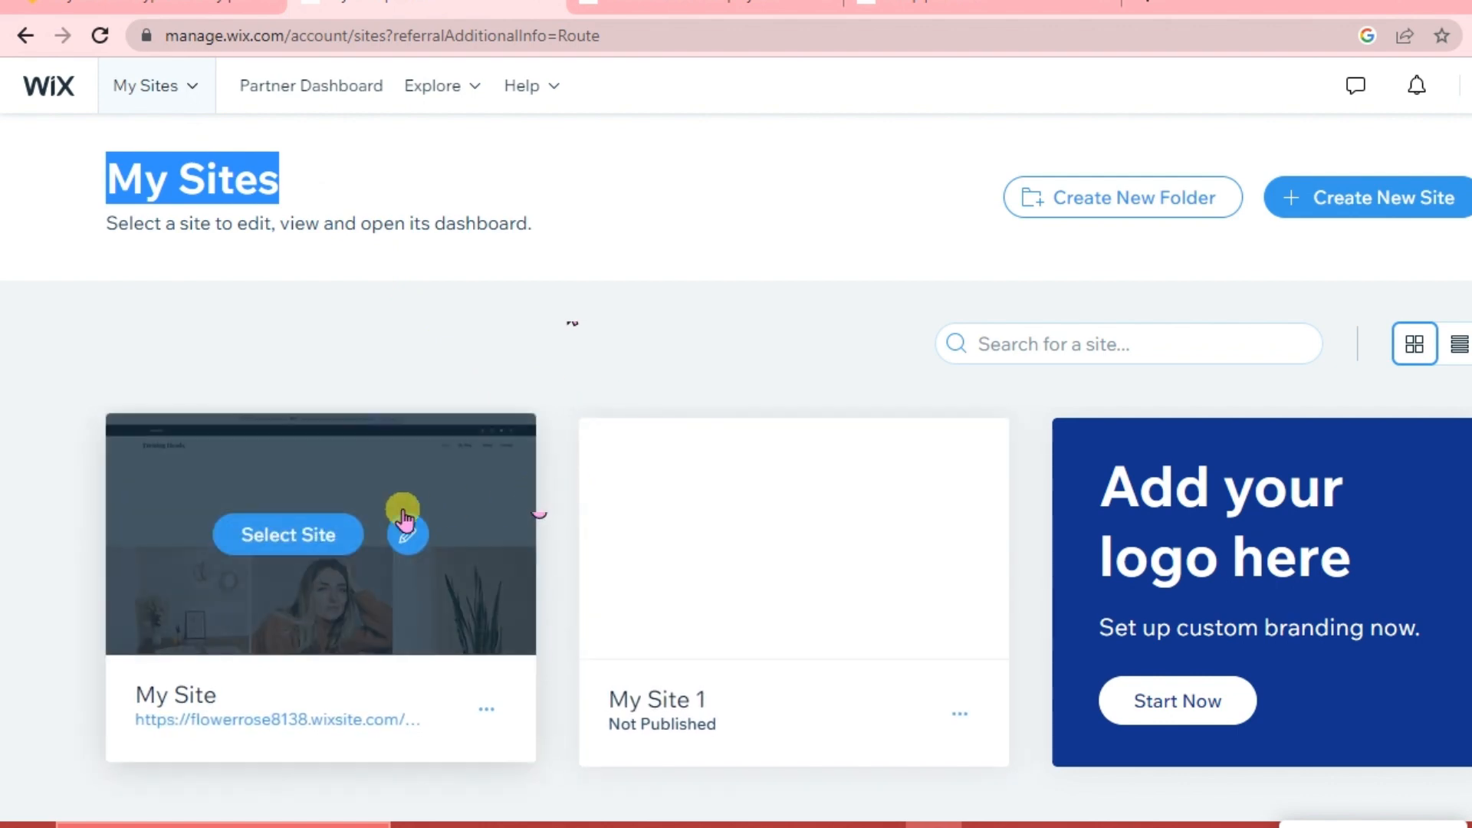
{"action": "left_click", "coordinate": [299, 538]}
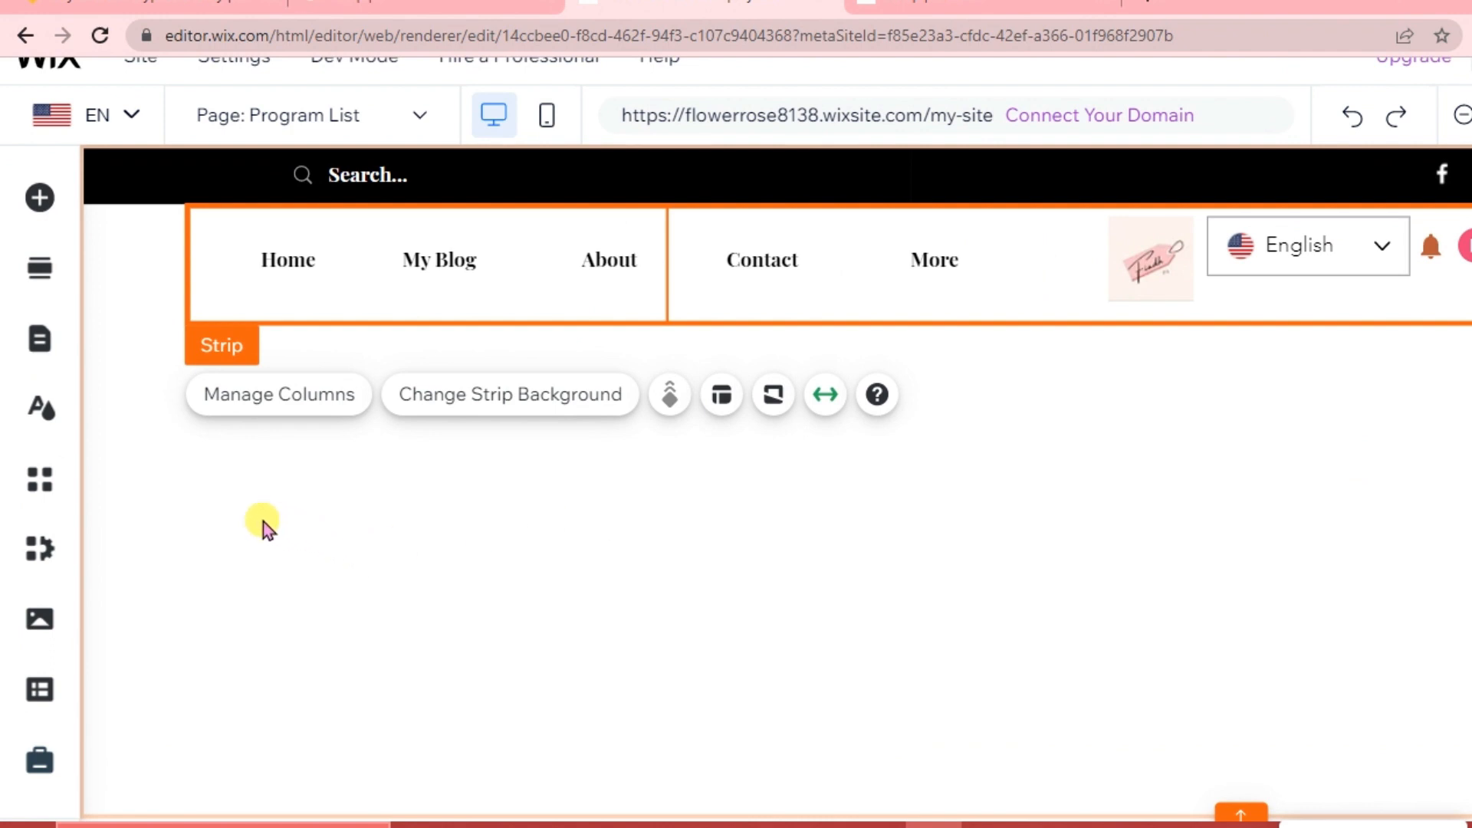
- Open the Wix App Market and show the Wix Business Solutions apps
{"action": "scroll", "coordinate": [35, 478], "scroll_direction": "up", "scroll_amount": 1}
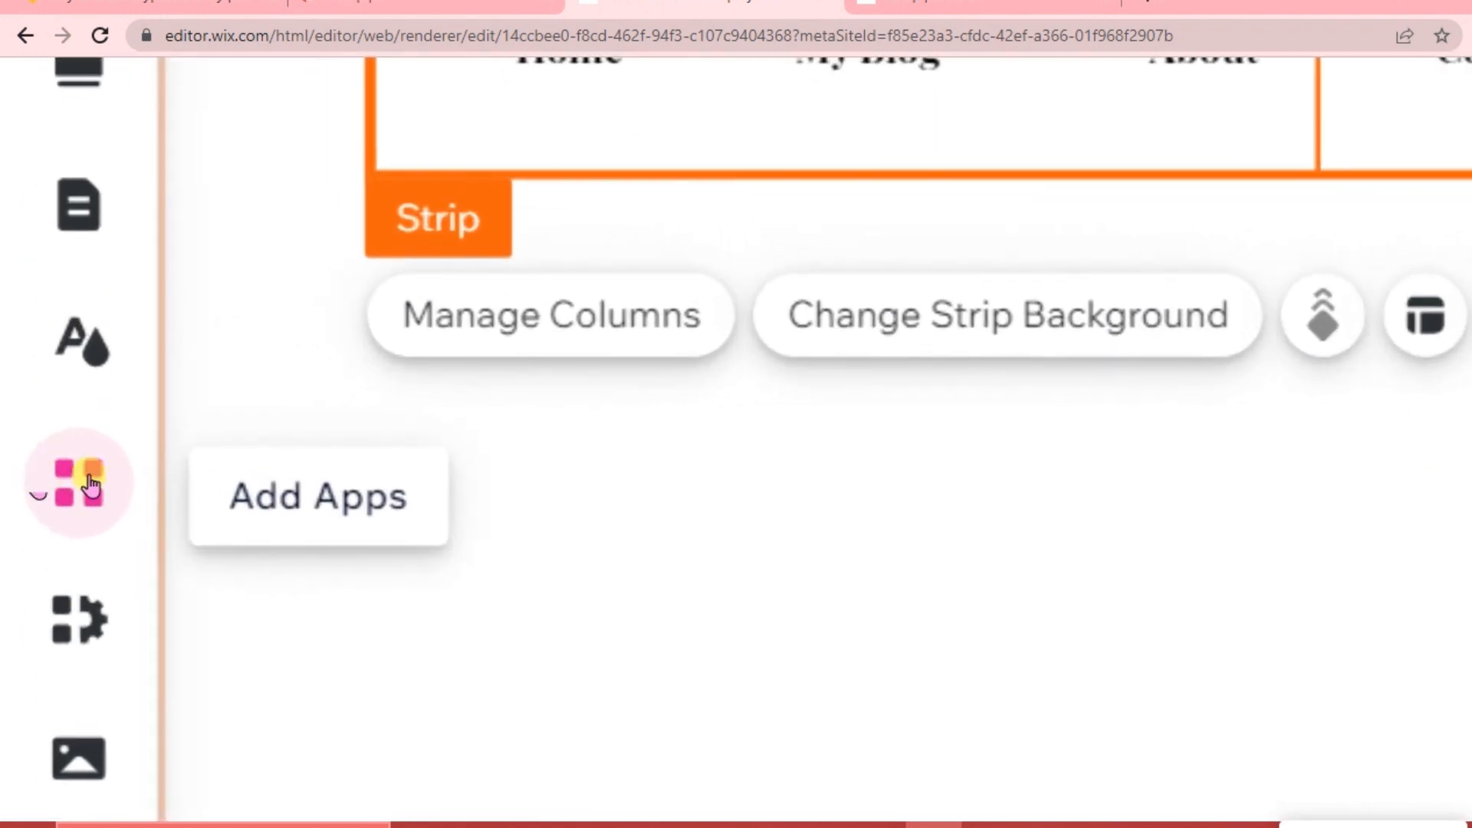
{"action": "left_click", "coordinate": [90, 488]}
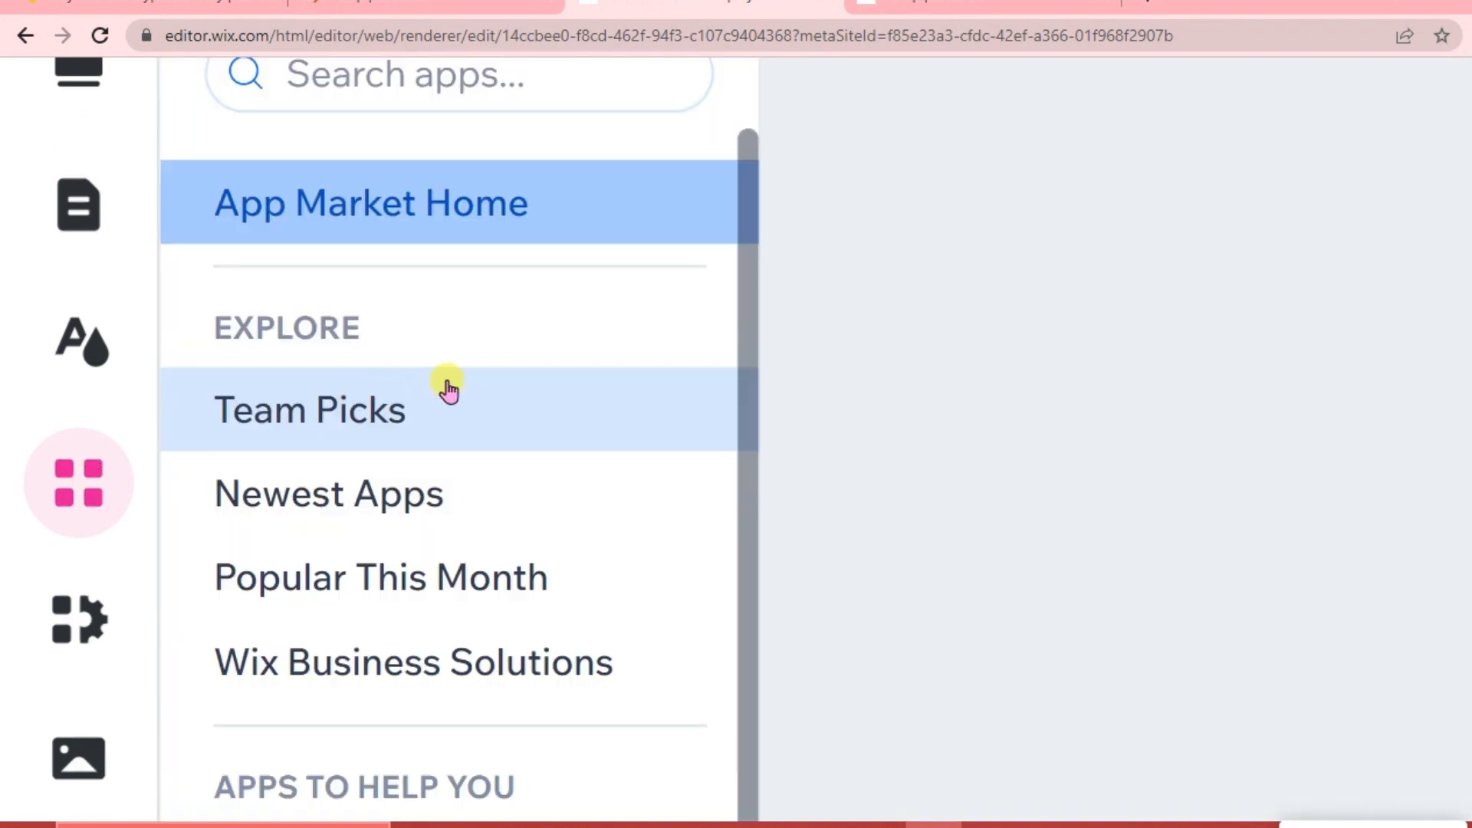
{"action": "scroll", "coordinate": [449, 391], "scroll_direction": "down", "scroll_amount": 5}
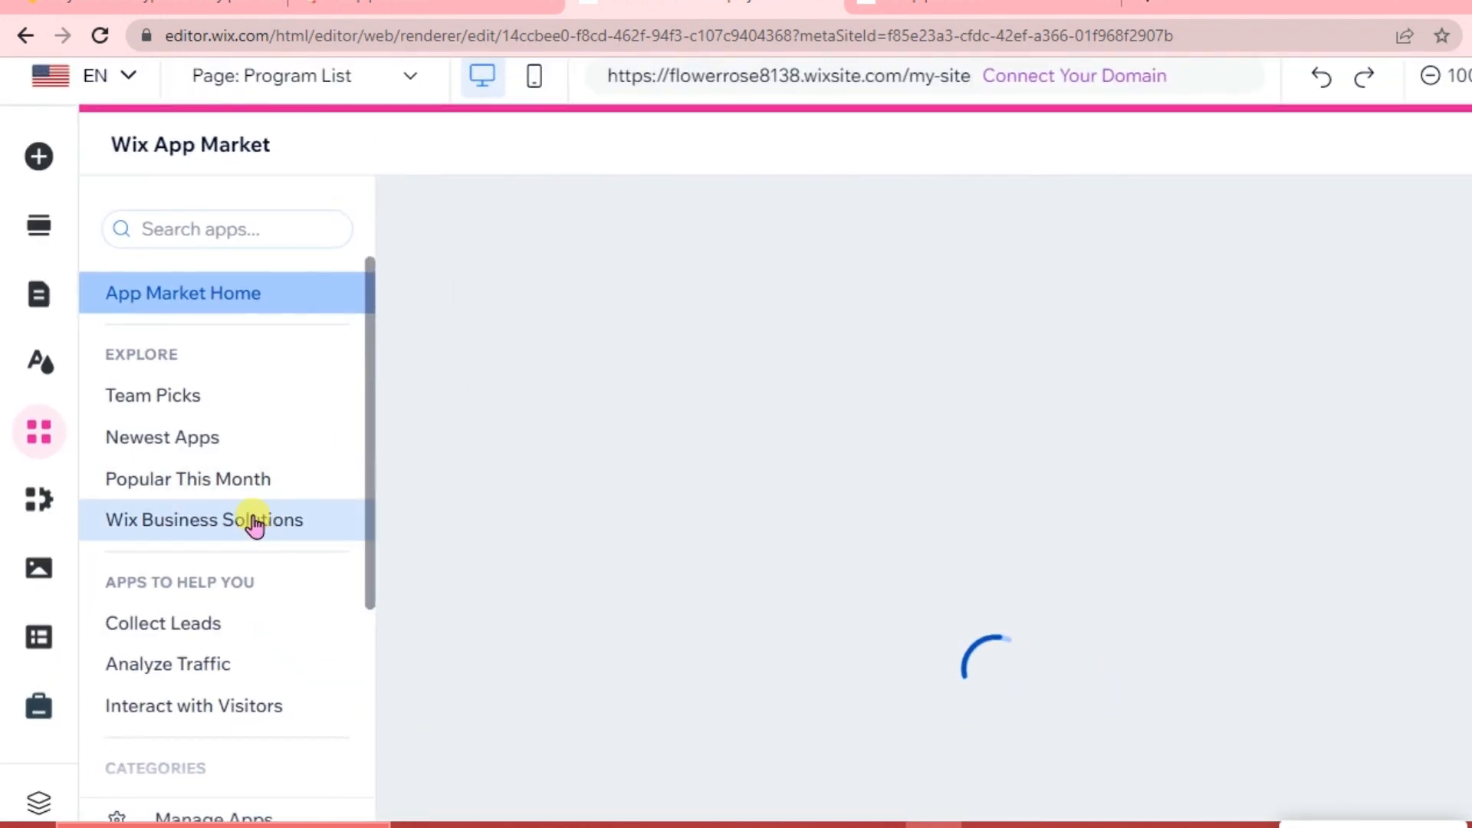
{"action": "scroll", "coordinate": [253, 516], "scroll_direction": "down", "scroll_amount": 1}
{"action": "scroll", "coordinate": [193, 497], "scroll_direction": "up", "scroll_amount": 5}
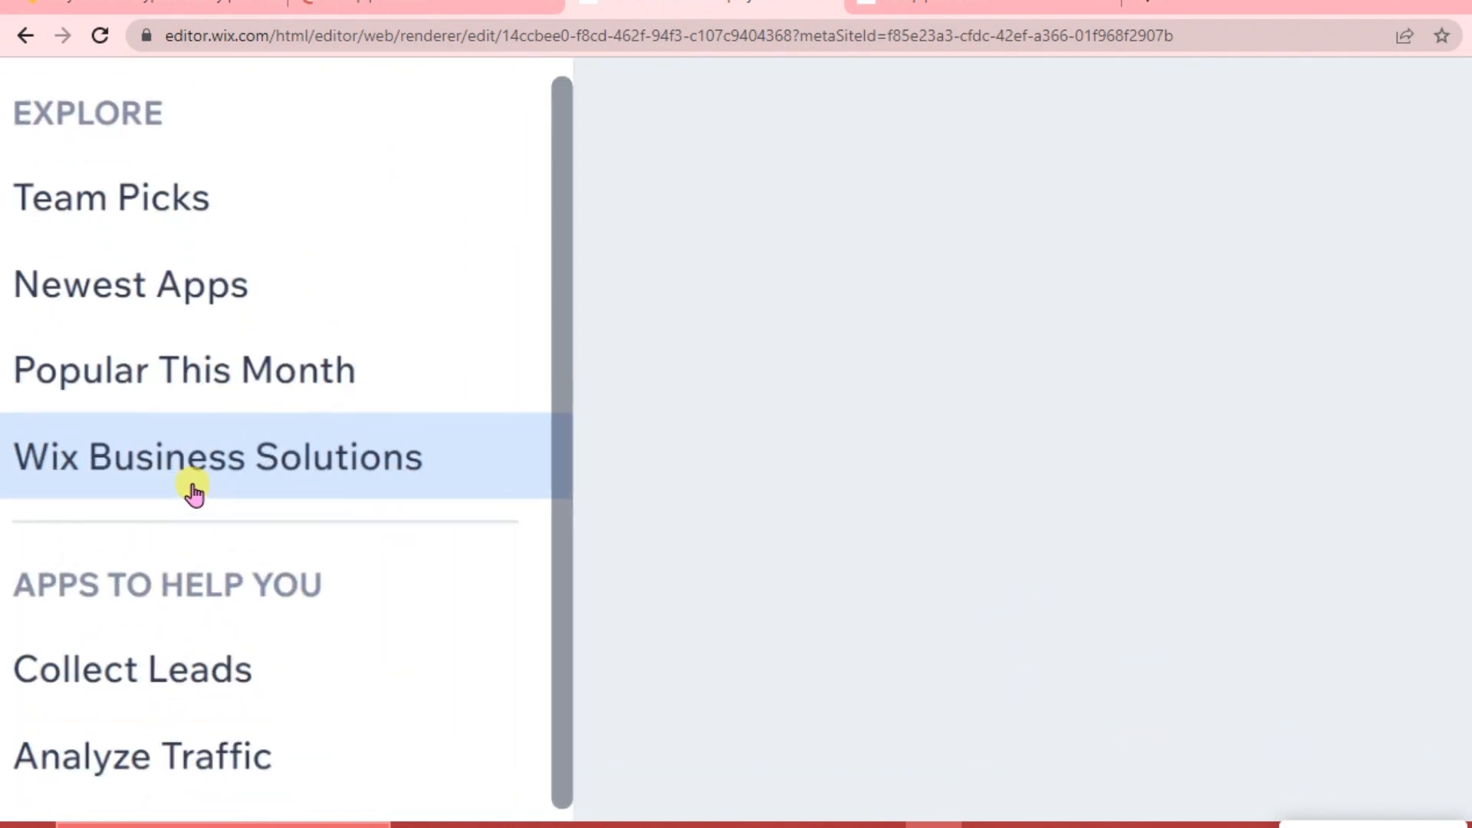
{"action": "scroll", "coordinate": [194, 494], "scroll_direction": "left", "scroll_amount": 2}
{"action": "left_click", "coordinate": [324, 460]}
- Find the Wix Online Programs app among the business solutions and open it on the site
{"action": "scroll", "coordinate": [323, 460], "scroll_direction": "down", "scroll_amount": 5}
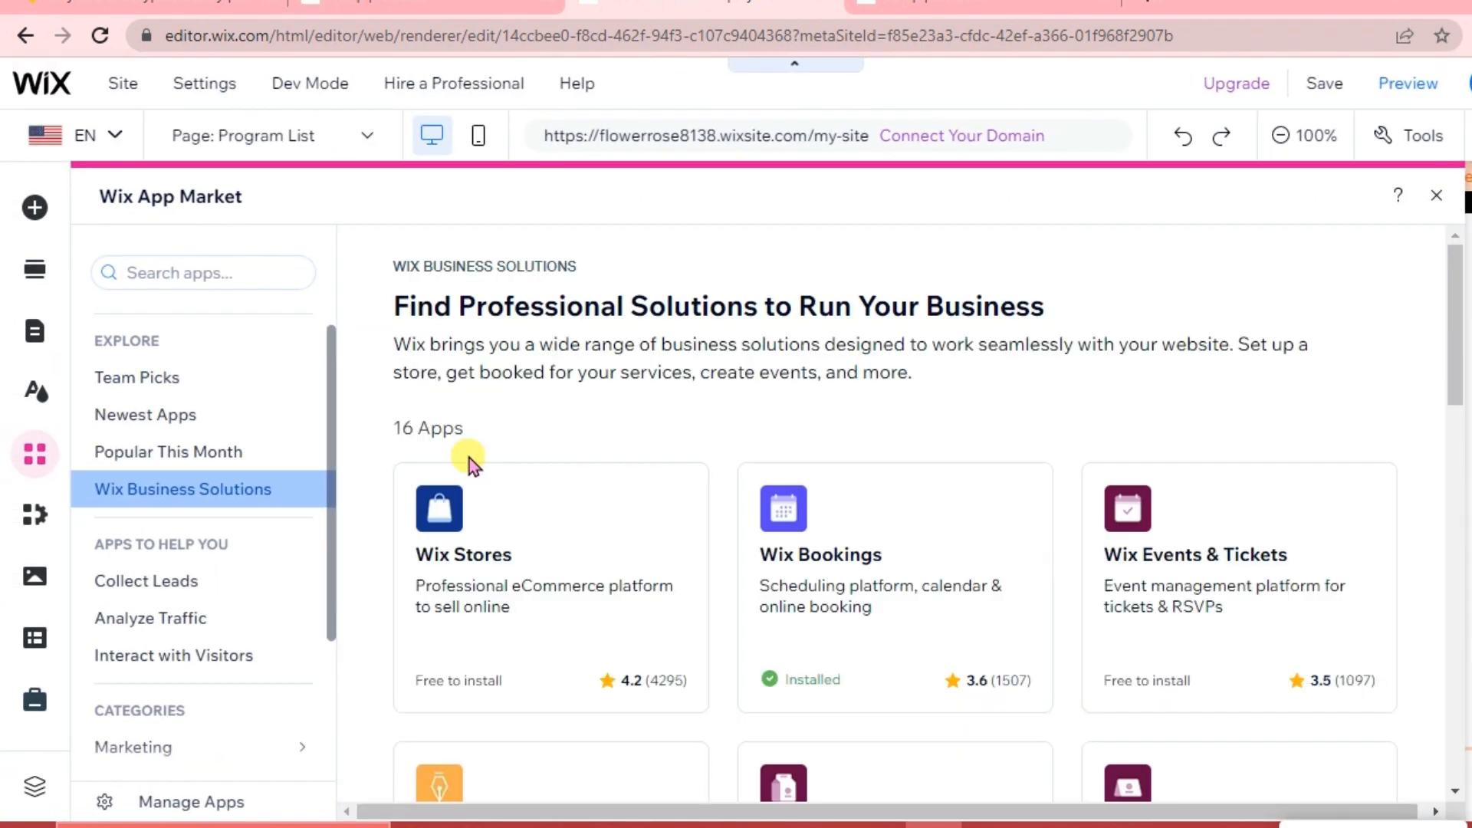
{"action": "scroll", "coordinate": [549, 552], "scroll_direction": "down", "scroll_amount": 3}
{"action": "scroll", "coordinate": [1111, 611], "scroll_direction": "down", "scroll_amount": 8}
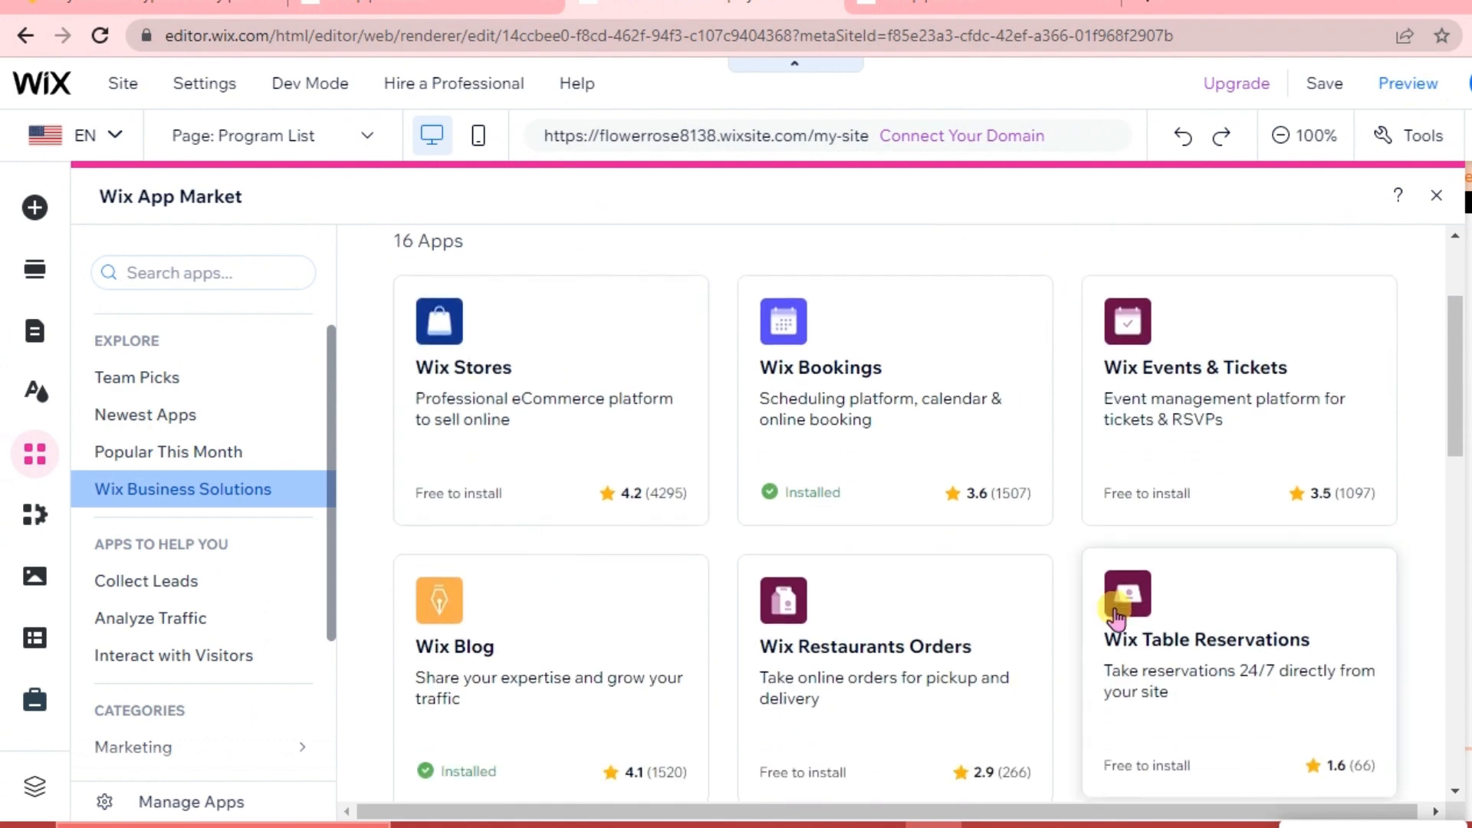
{"action": "scroll", "coordinate": [1110, 611], "scroll_direction": "down", "scroll_amount": 3}
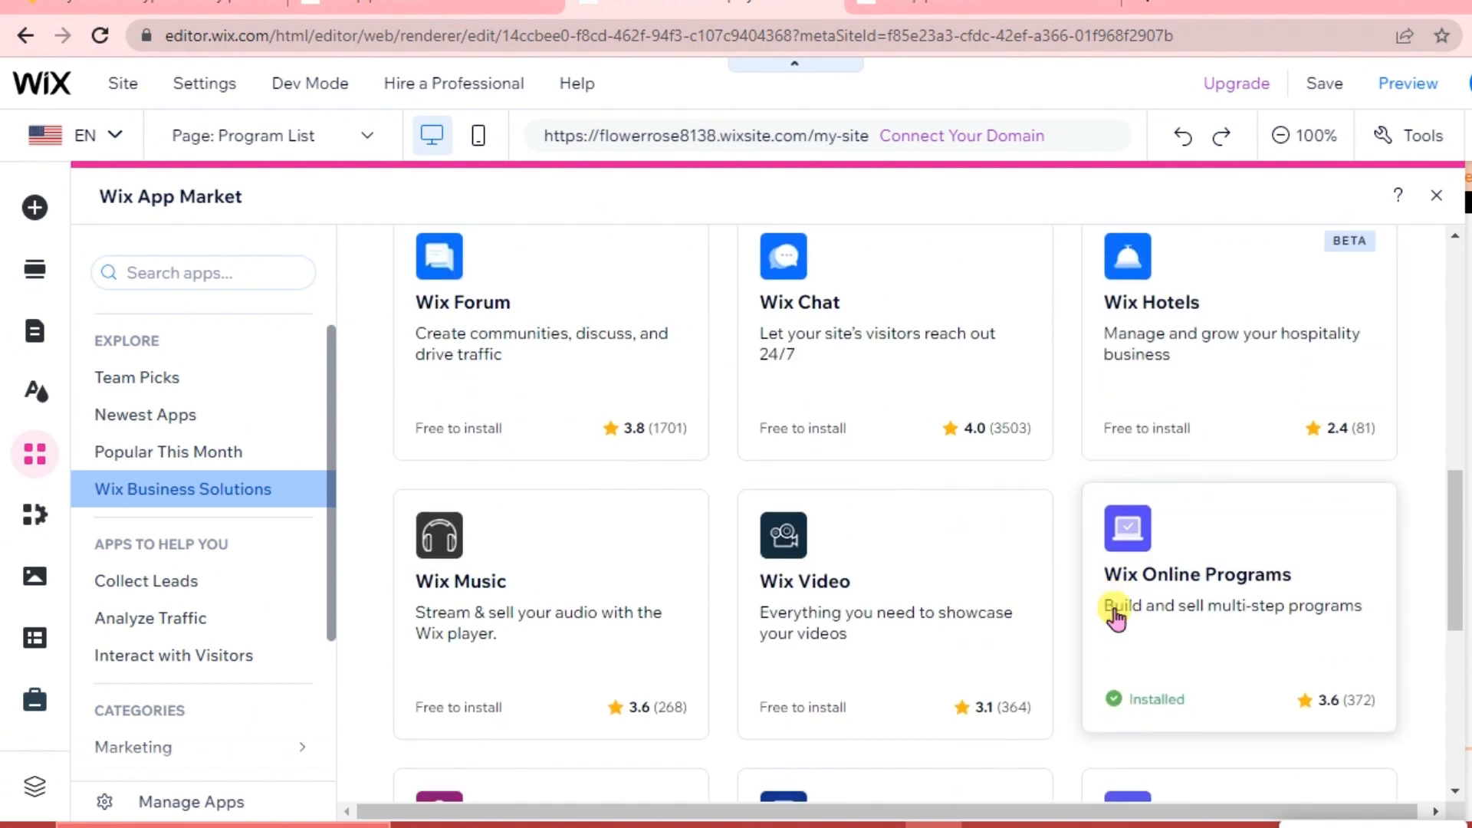
{"action": "scroll", "coordinate": [1251, 525], "scroll_direction": "up", "scroll_amount": 5}
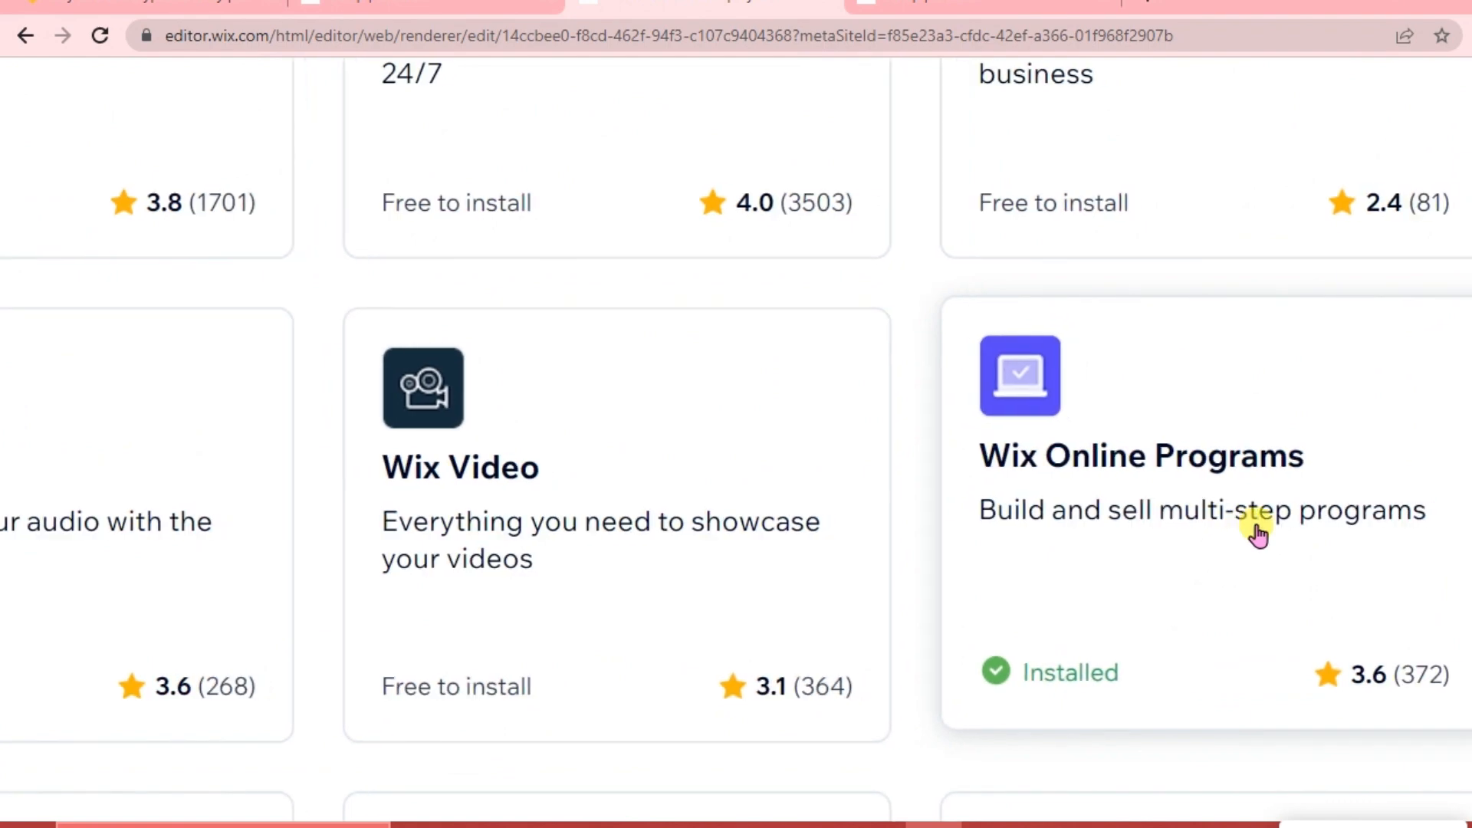
{"action": "left_click", "coordinate": [1211, 497]}
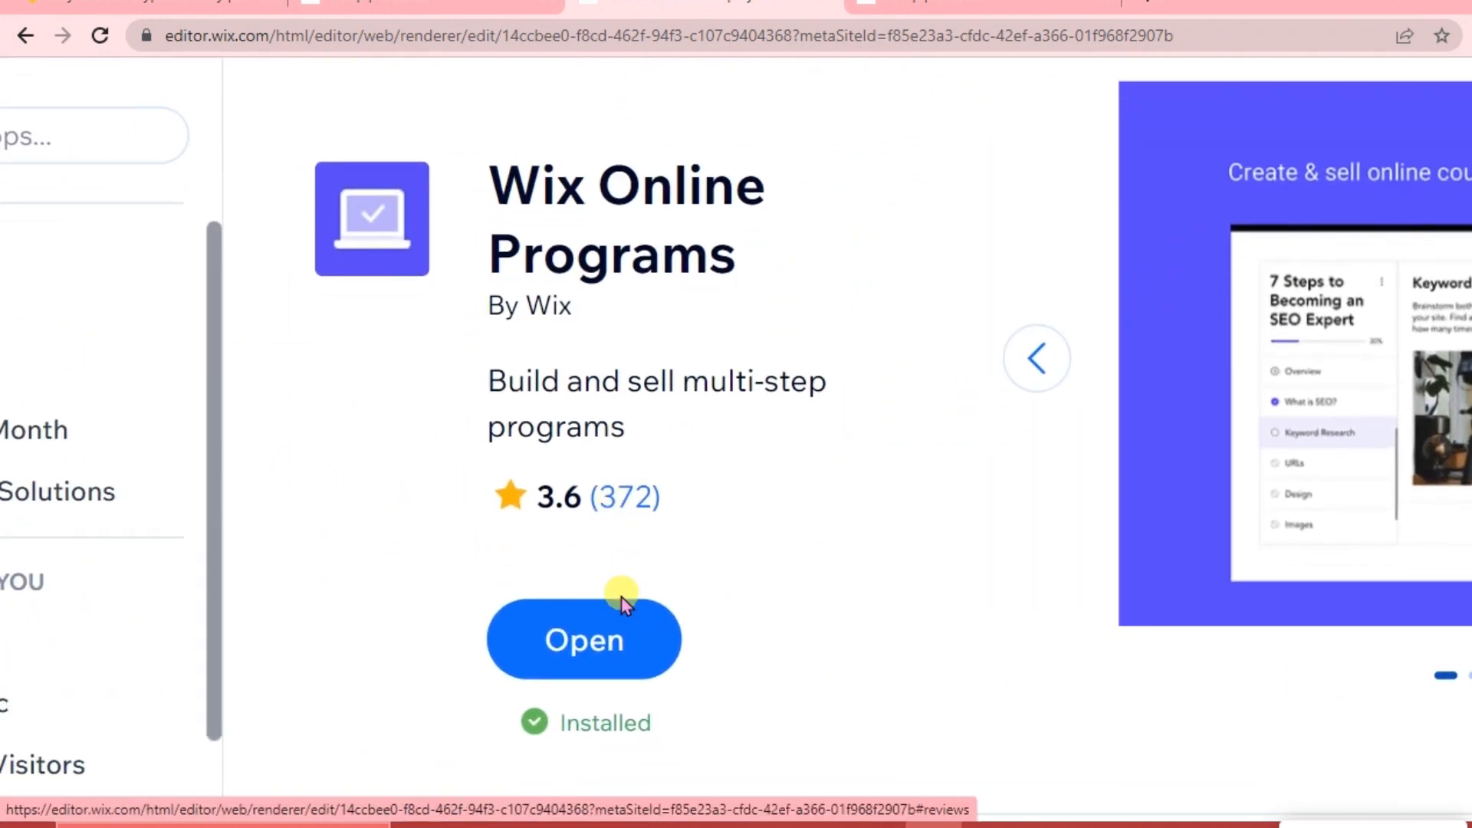
{"action": "scroll", "coordinate": [614, 594], "scroll_direction": "down", "scroll_amount": 1}
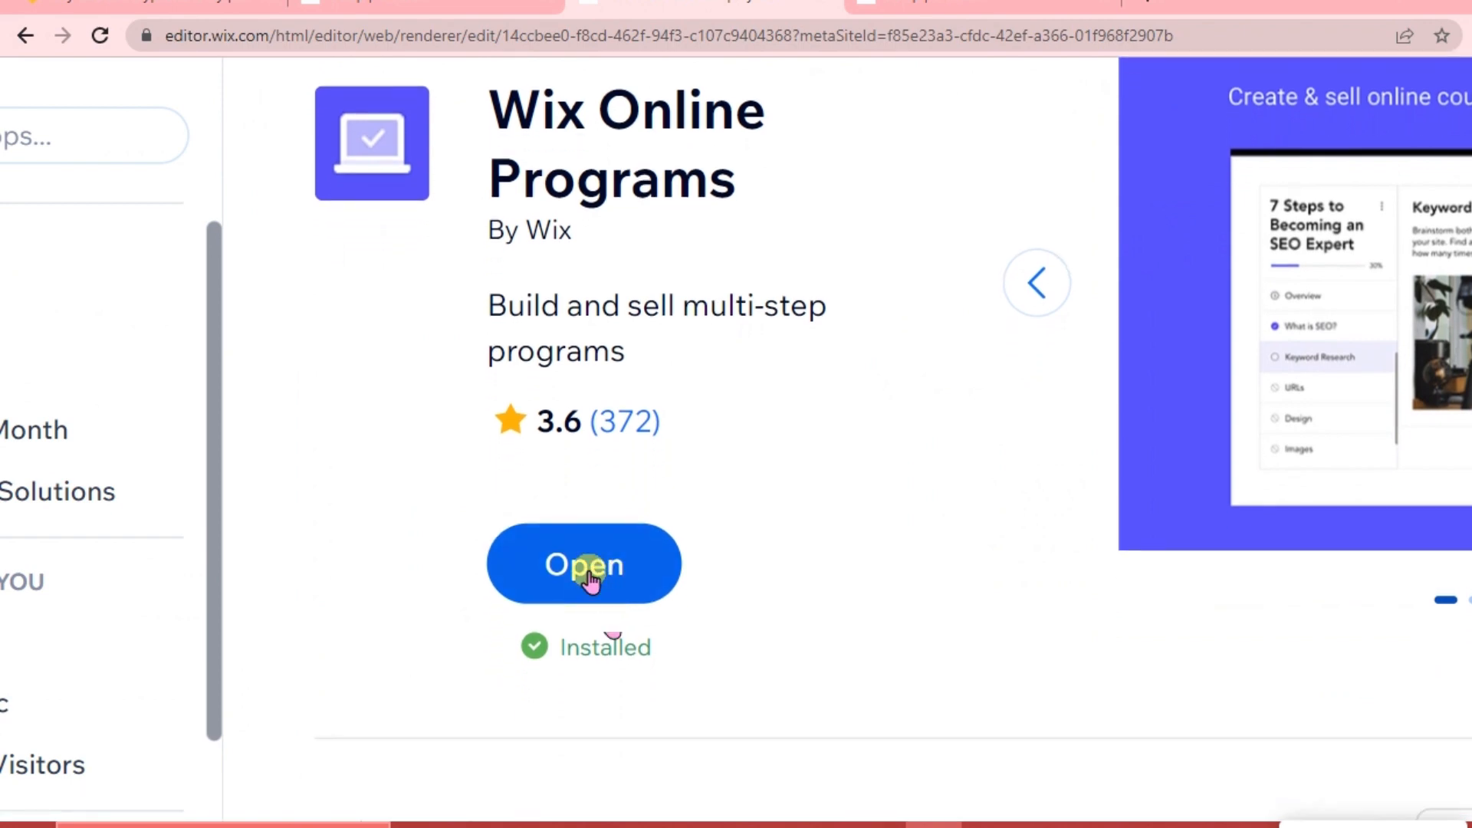
{"action": "left_click", "coordinate": [588, 573]}
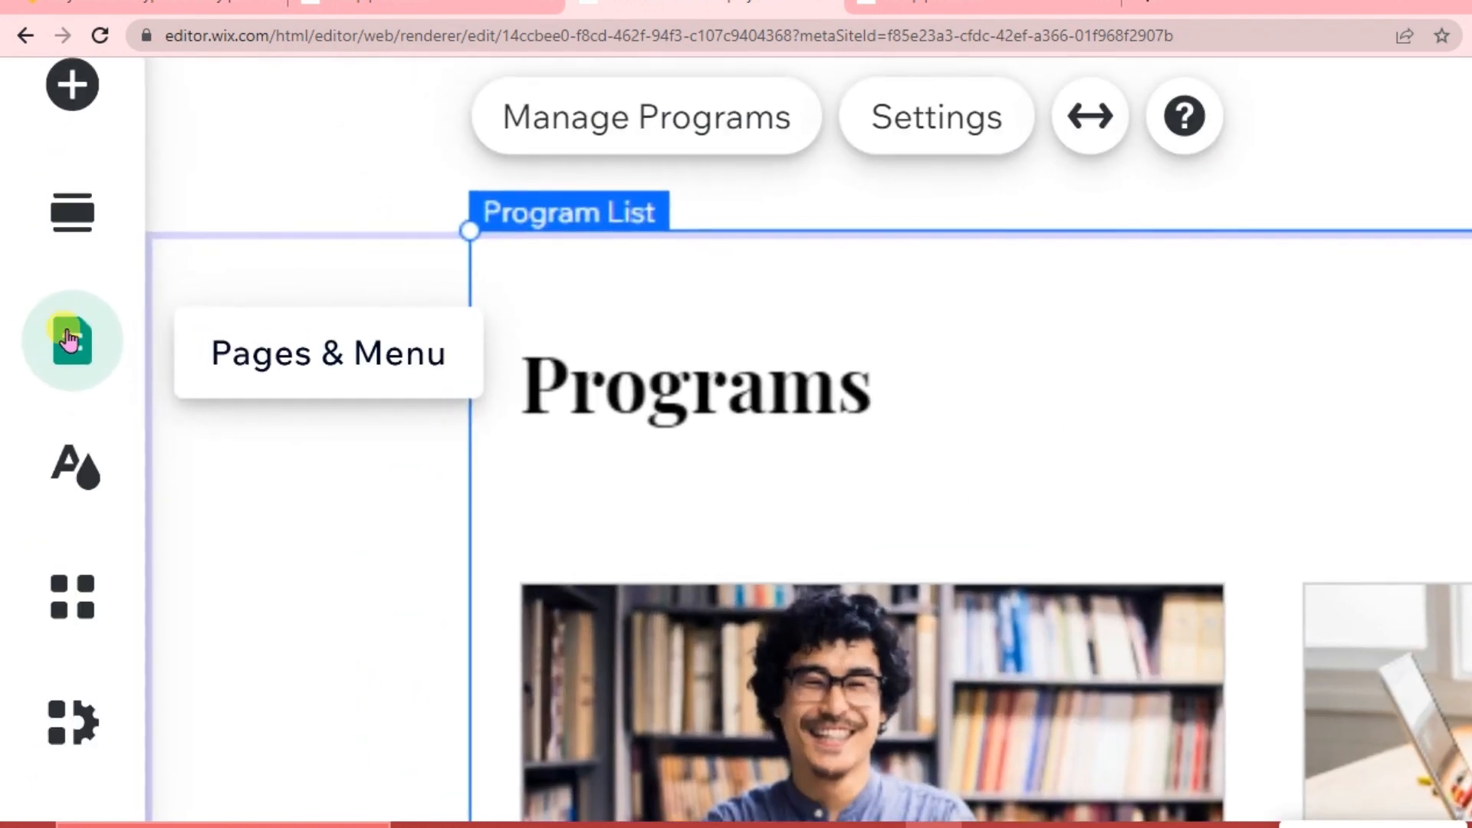
- Rename the Program List page under the site's Program Pages as English Courses and close the pages panel
{"action": "left_click", "coordinate": [73, 342]}
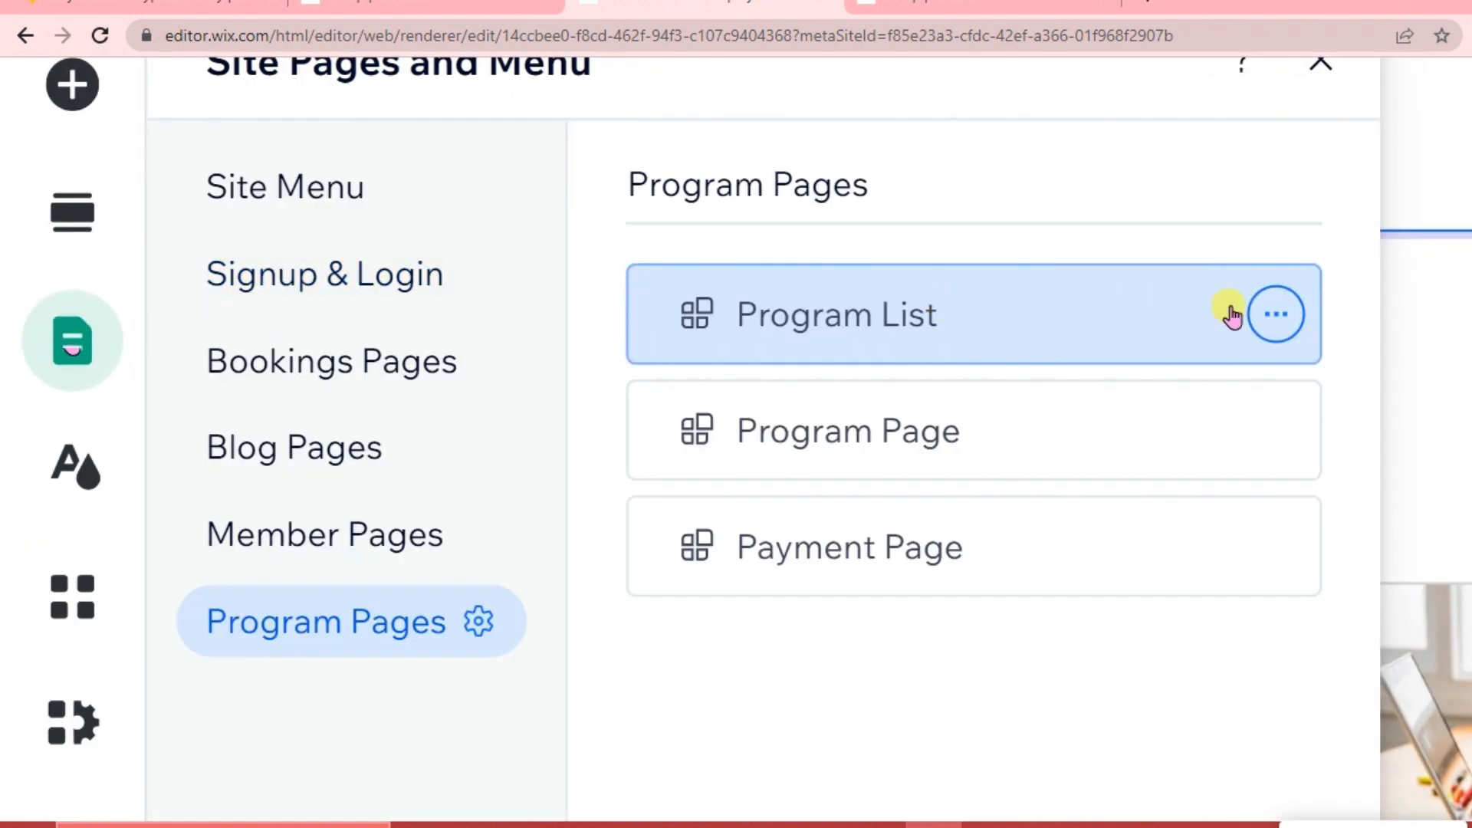
{"action": "left_click", "coordinate": [1277, 316]}
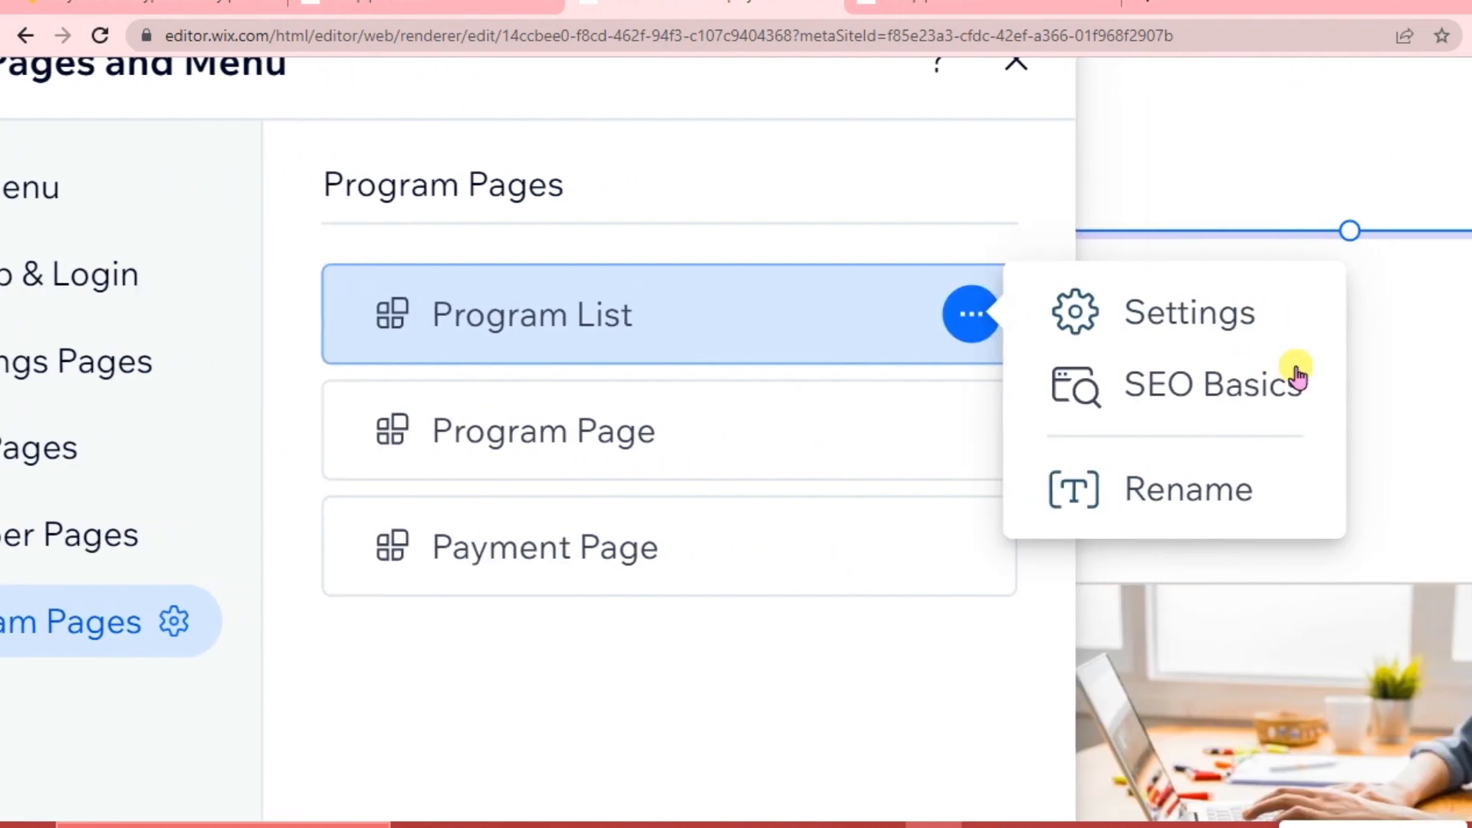
{"action": "left_click", "coordinate": [1173, 490]}
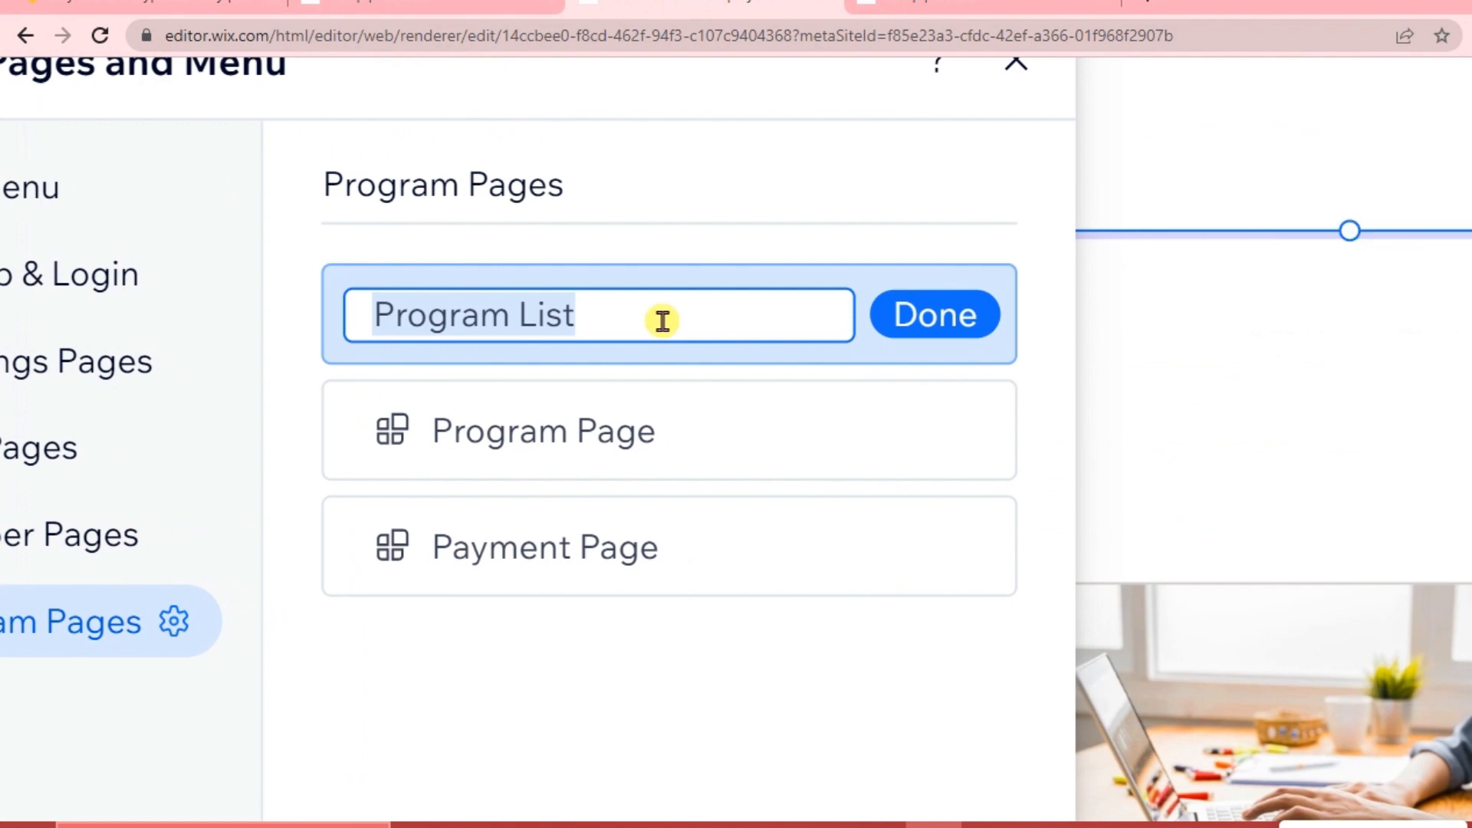
{"action": "type", "text": "English"}
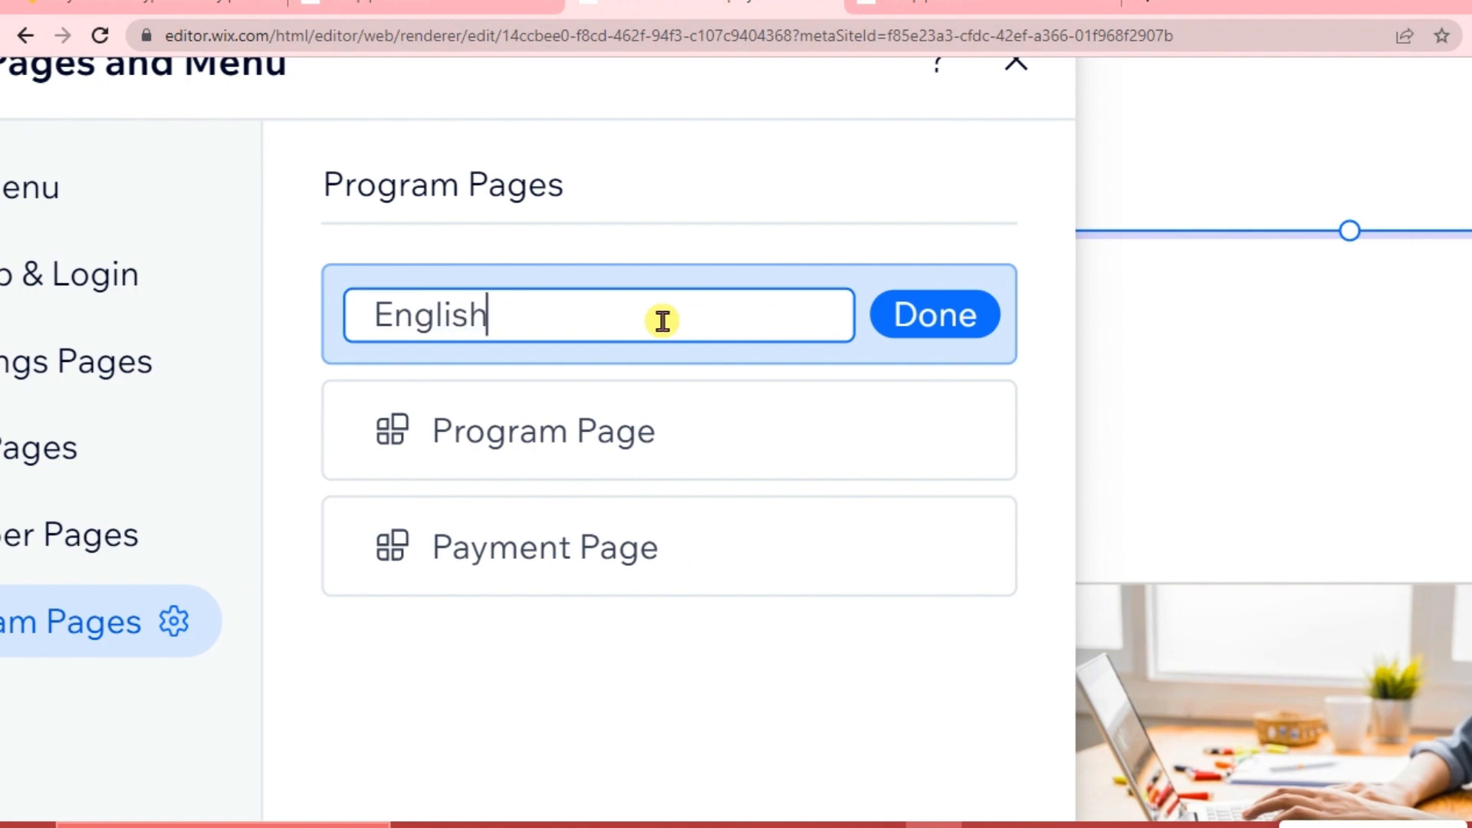
{"action": "type", "text": " Course"}
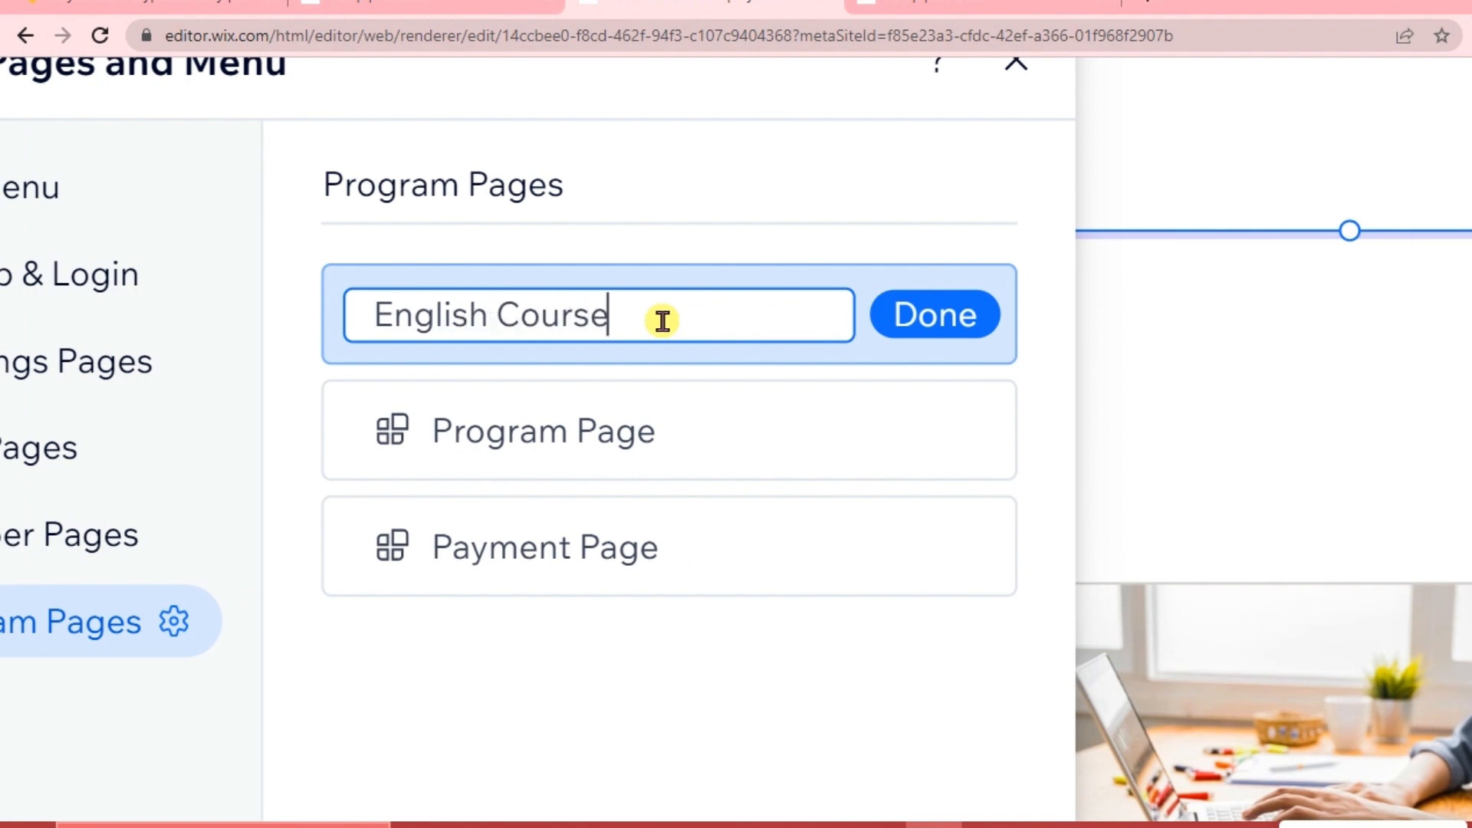
{"action": "type", "text": "s"}
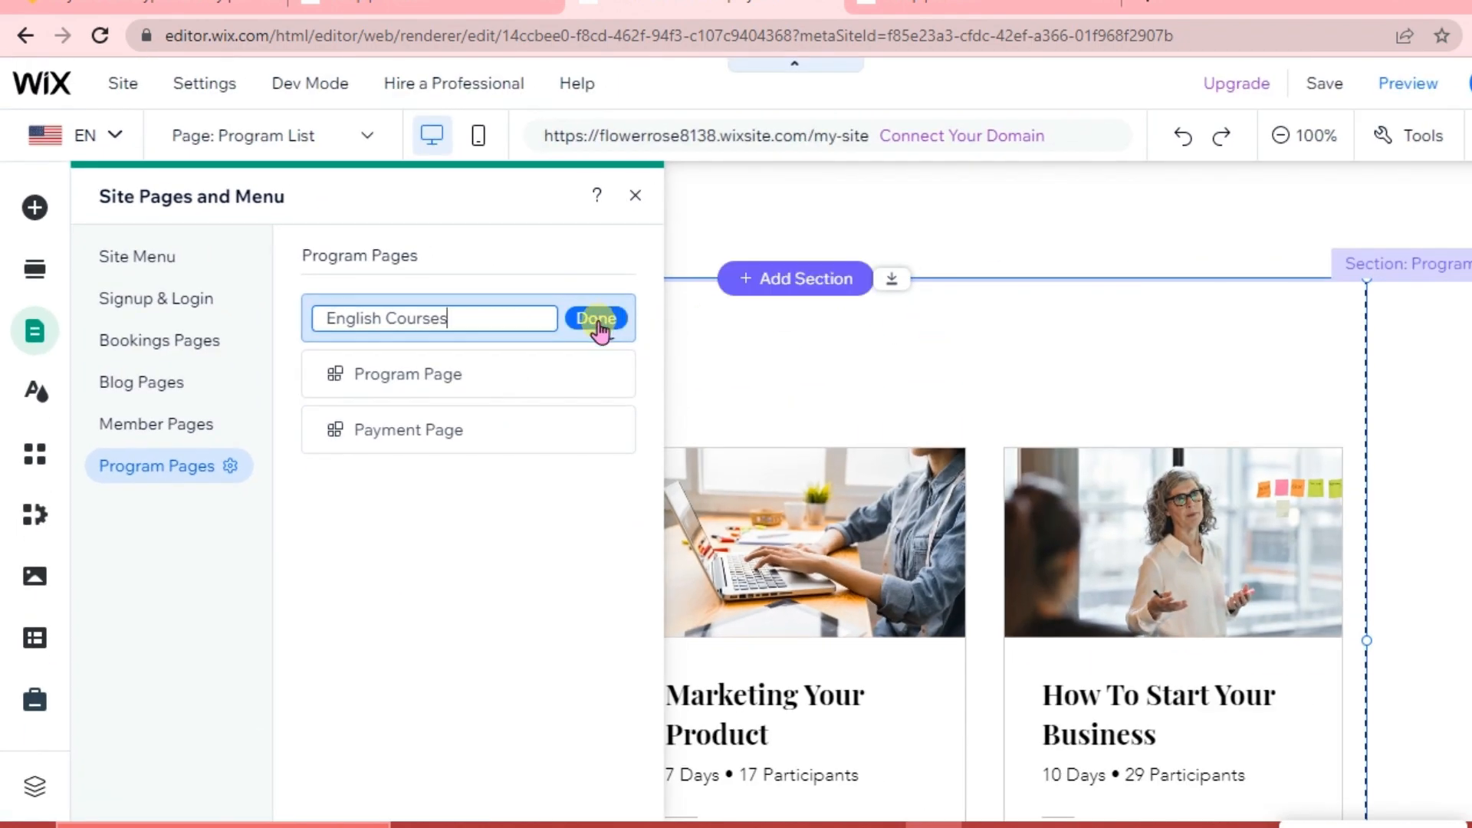
{"action": "left_click", "coordinate": [597, 320]}
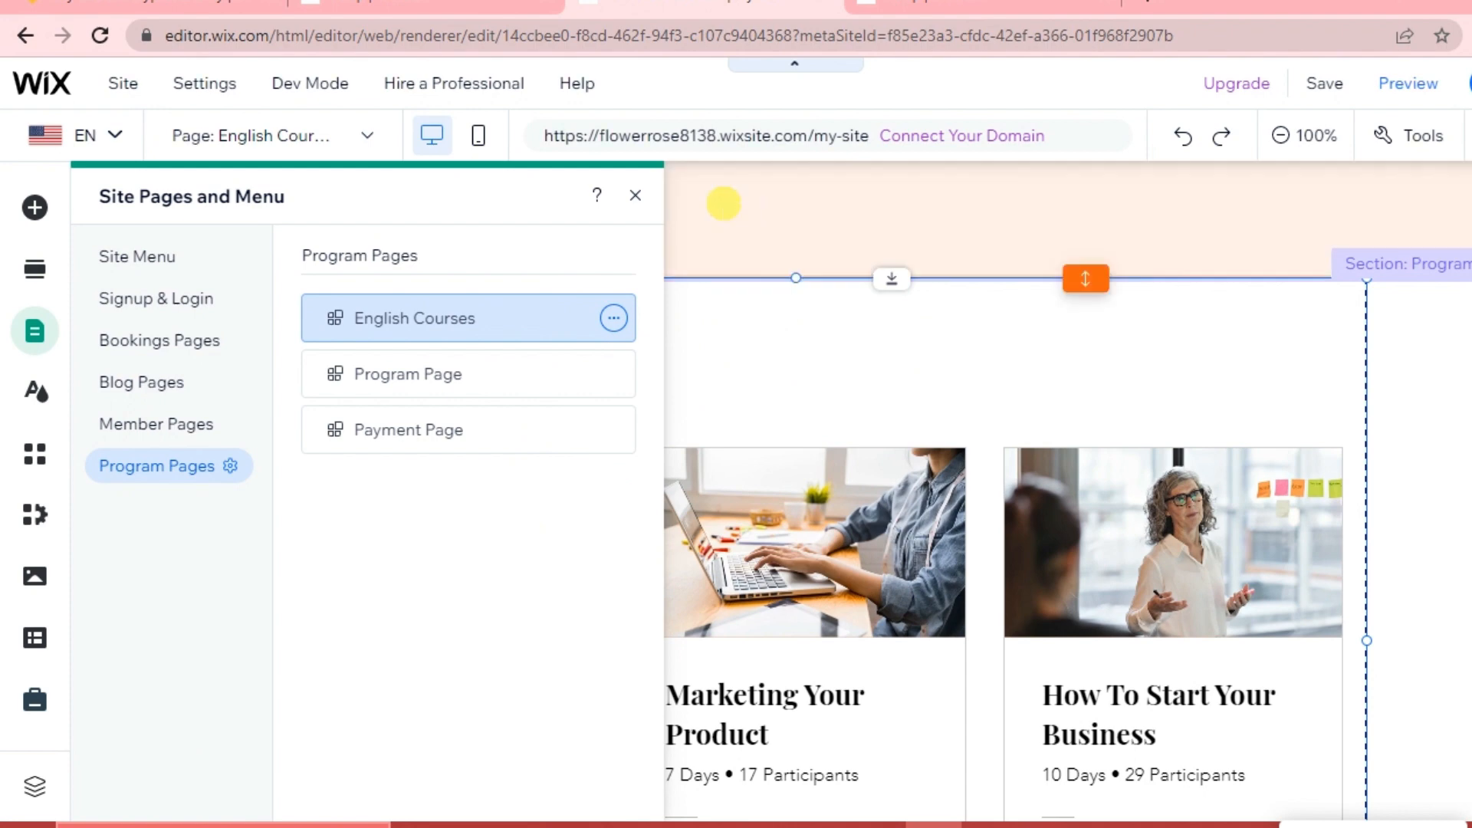
{"action": "left_click", "coordinate": [636, 195]}
- Save the site changes without publishing and dismiss the save confirmation
{"action": "scroll", "coordinate": [638, 414], "scroll_direction": "down", "scroll_amount": 1}
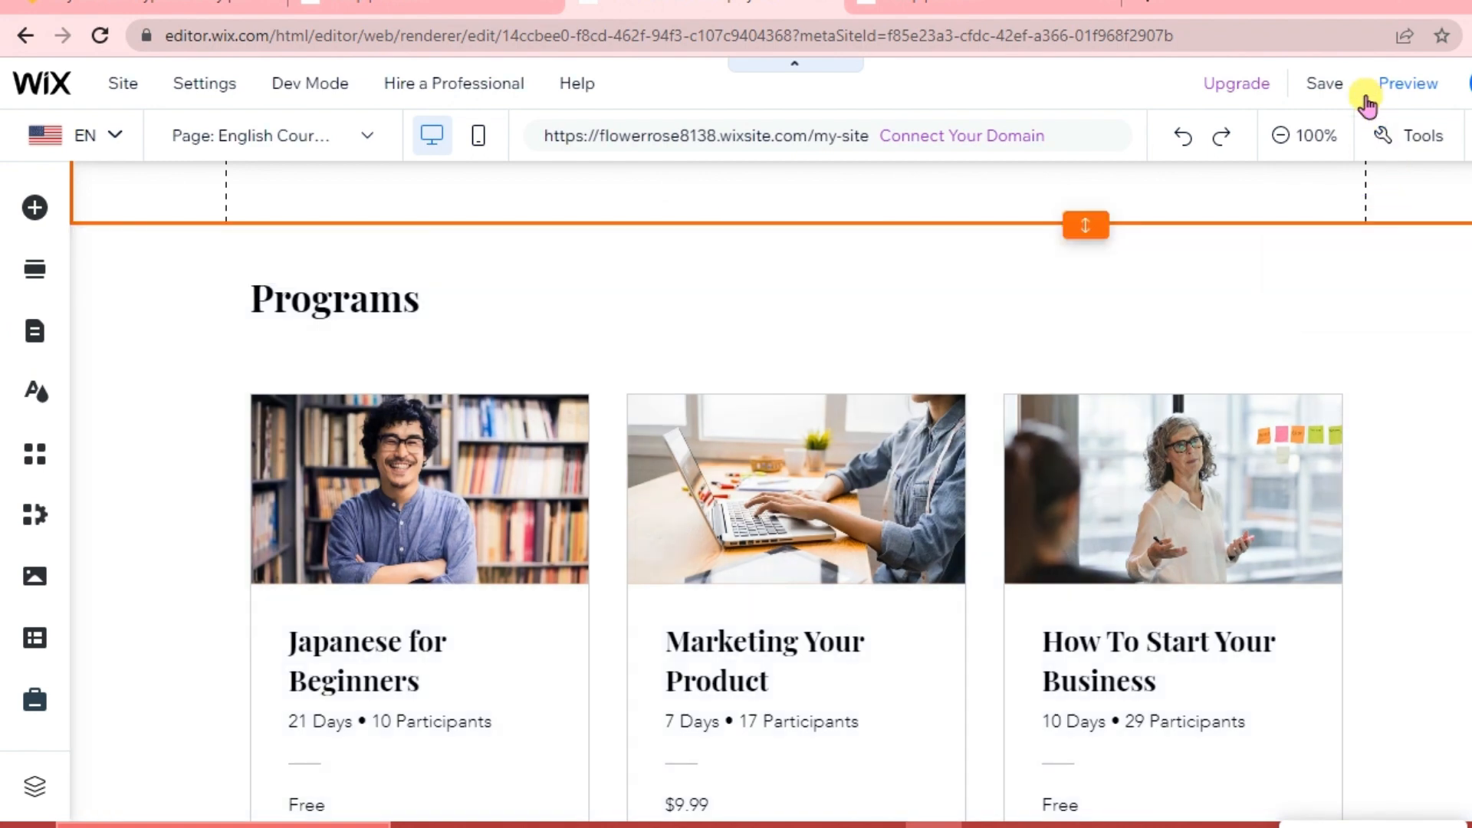
{"action": "mouse_move", "coordinate": [1343, 90]}
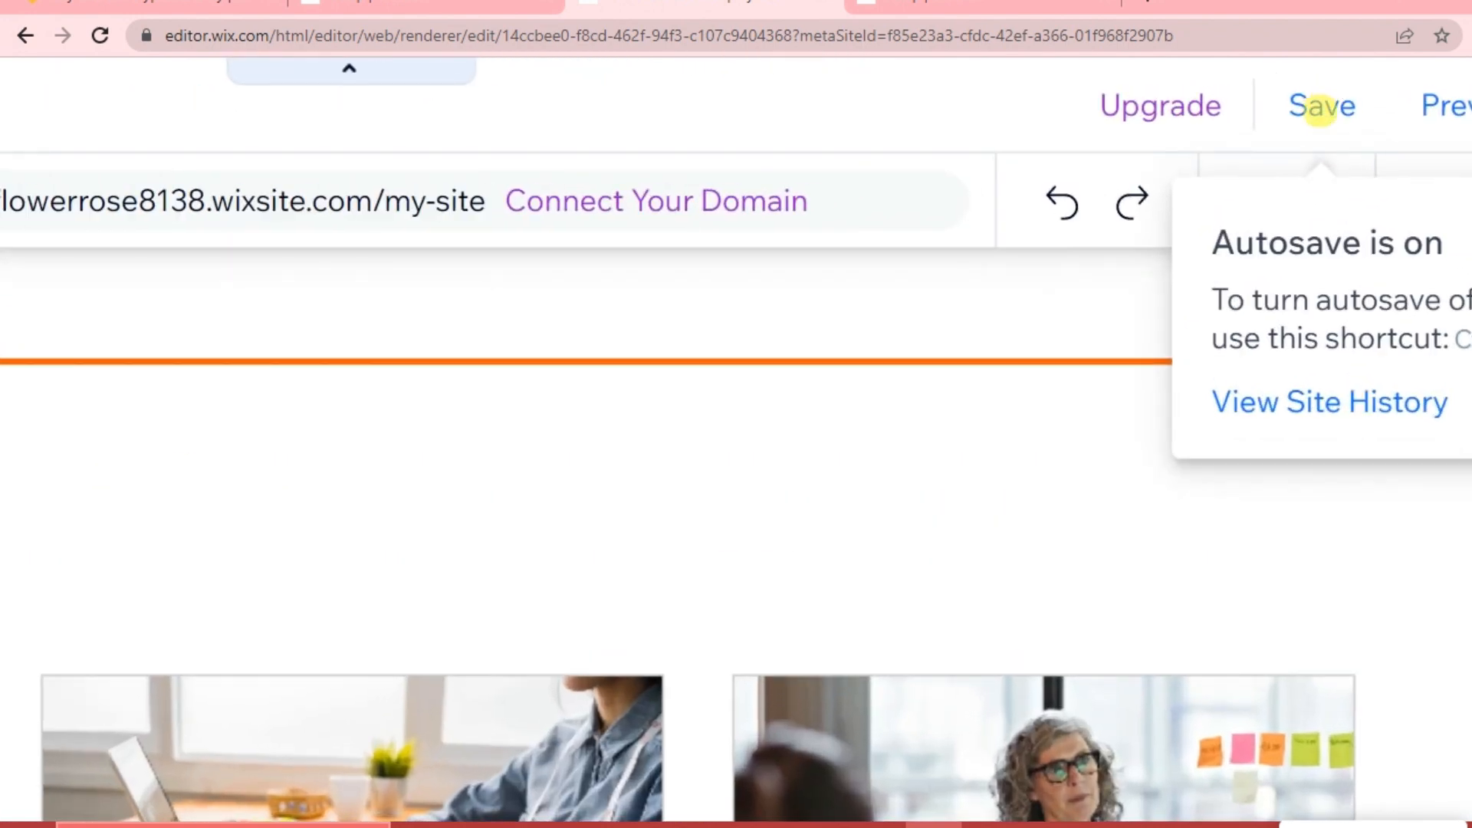
{"action": "left_click", "coordinate": [1322, 115]}
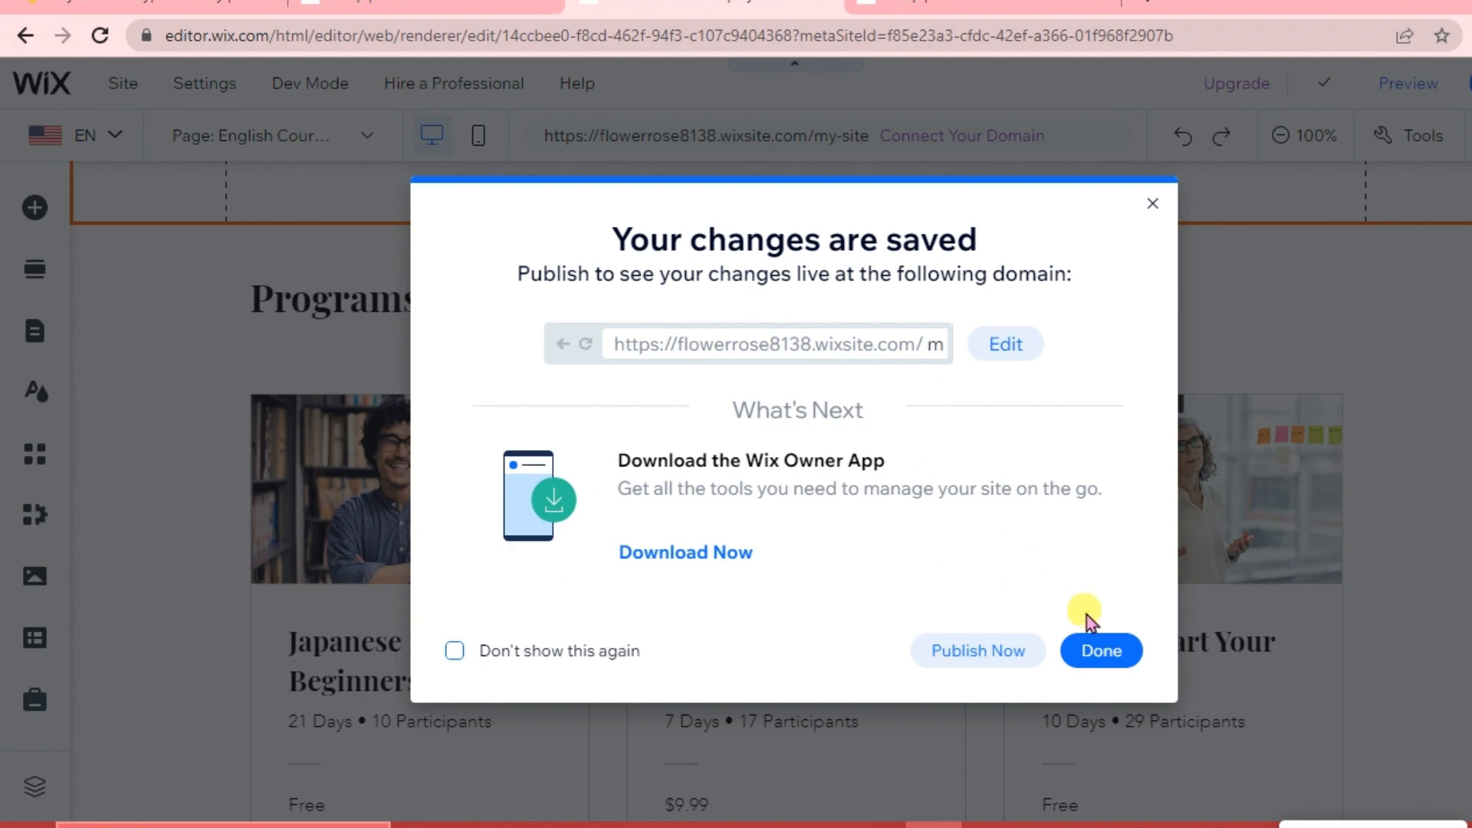
{"action": "left_click", "coordinate": [1098, 651]}
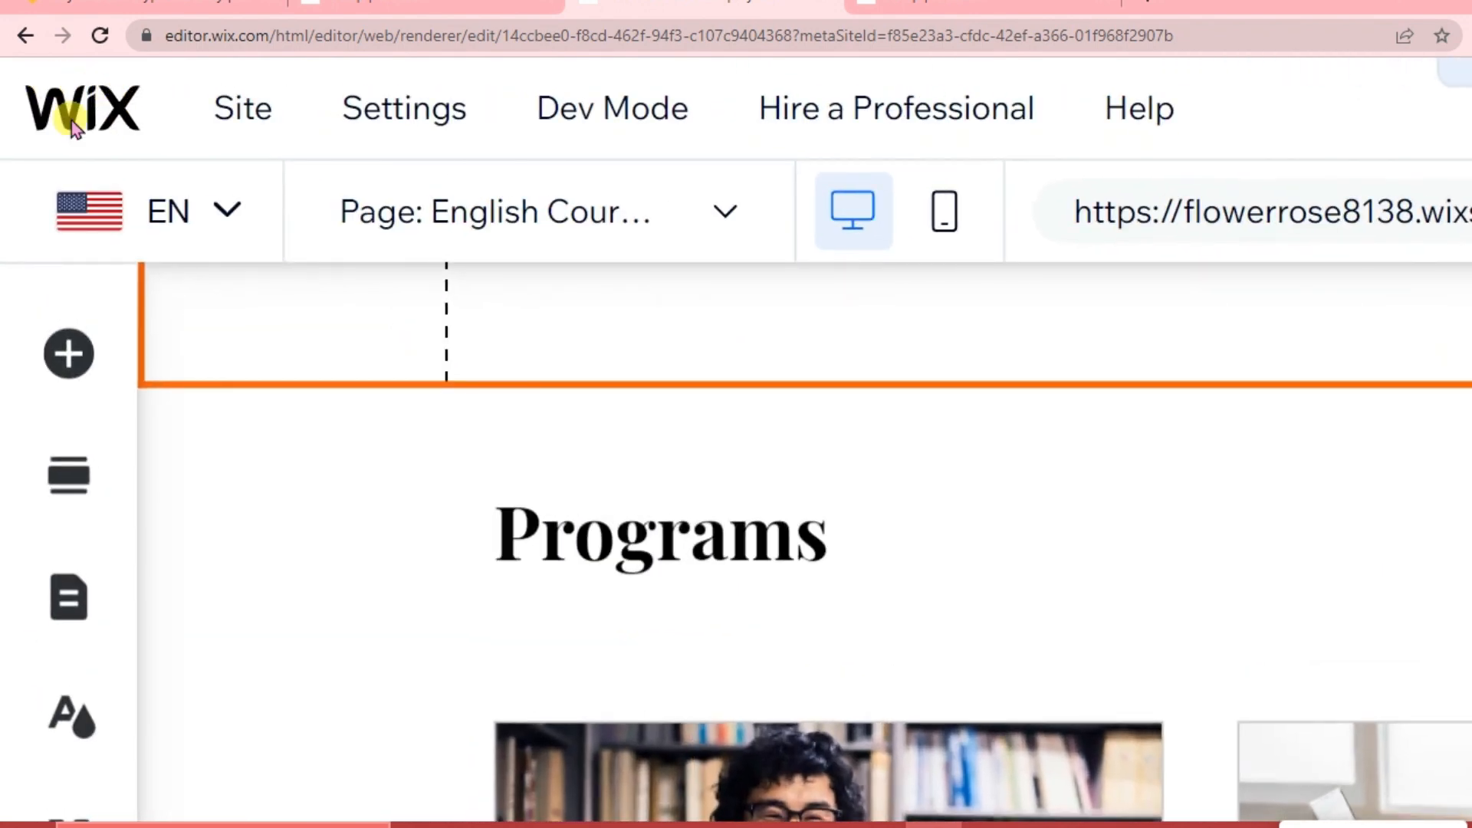
- Switch to the site's dashboard and open the Online Programs section
{"action": "left_click", "coordinate": [71, 121]}
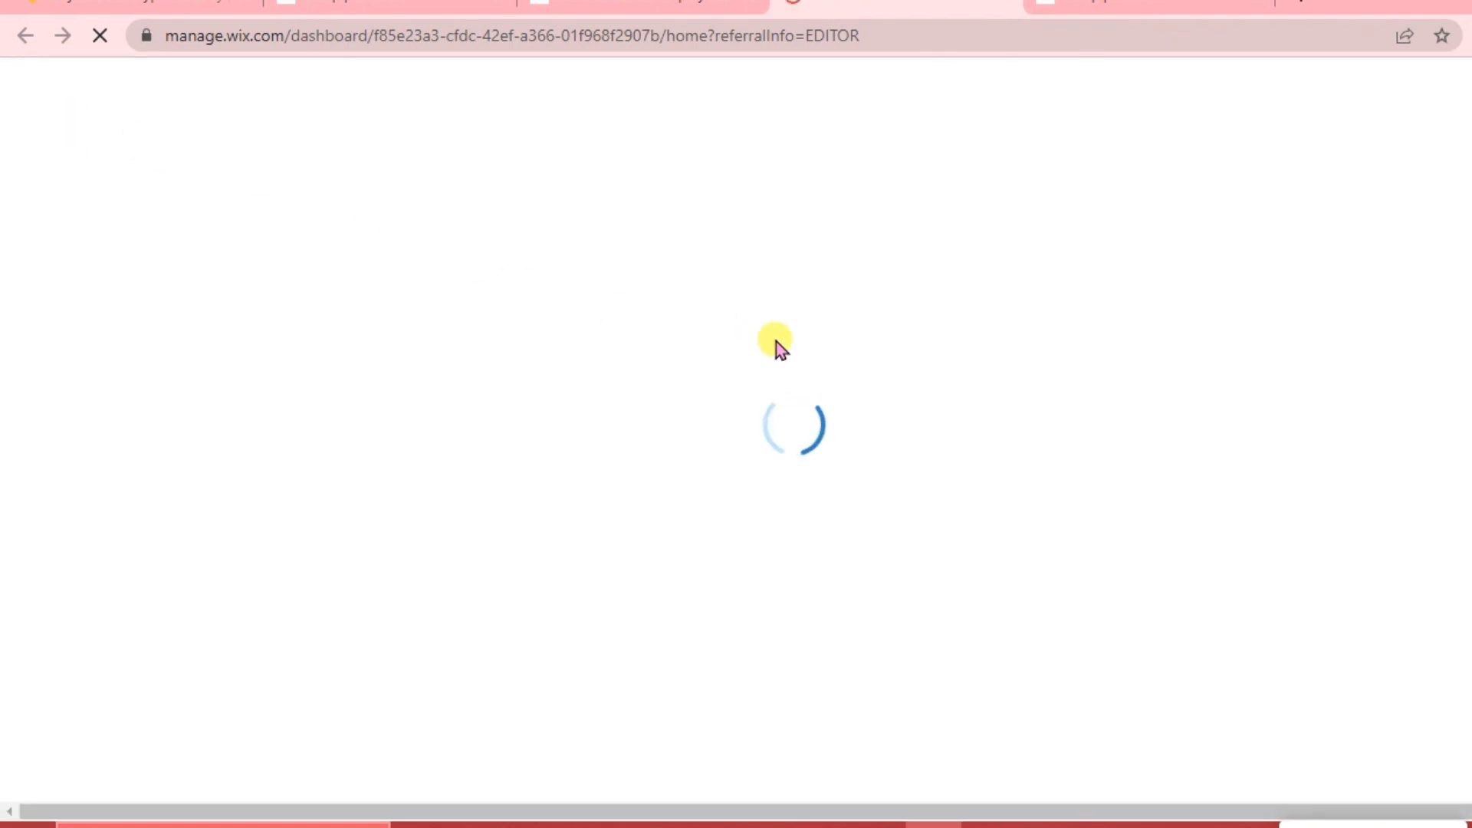
{"action": "left_click", "coordinate": [1082, 3]}
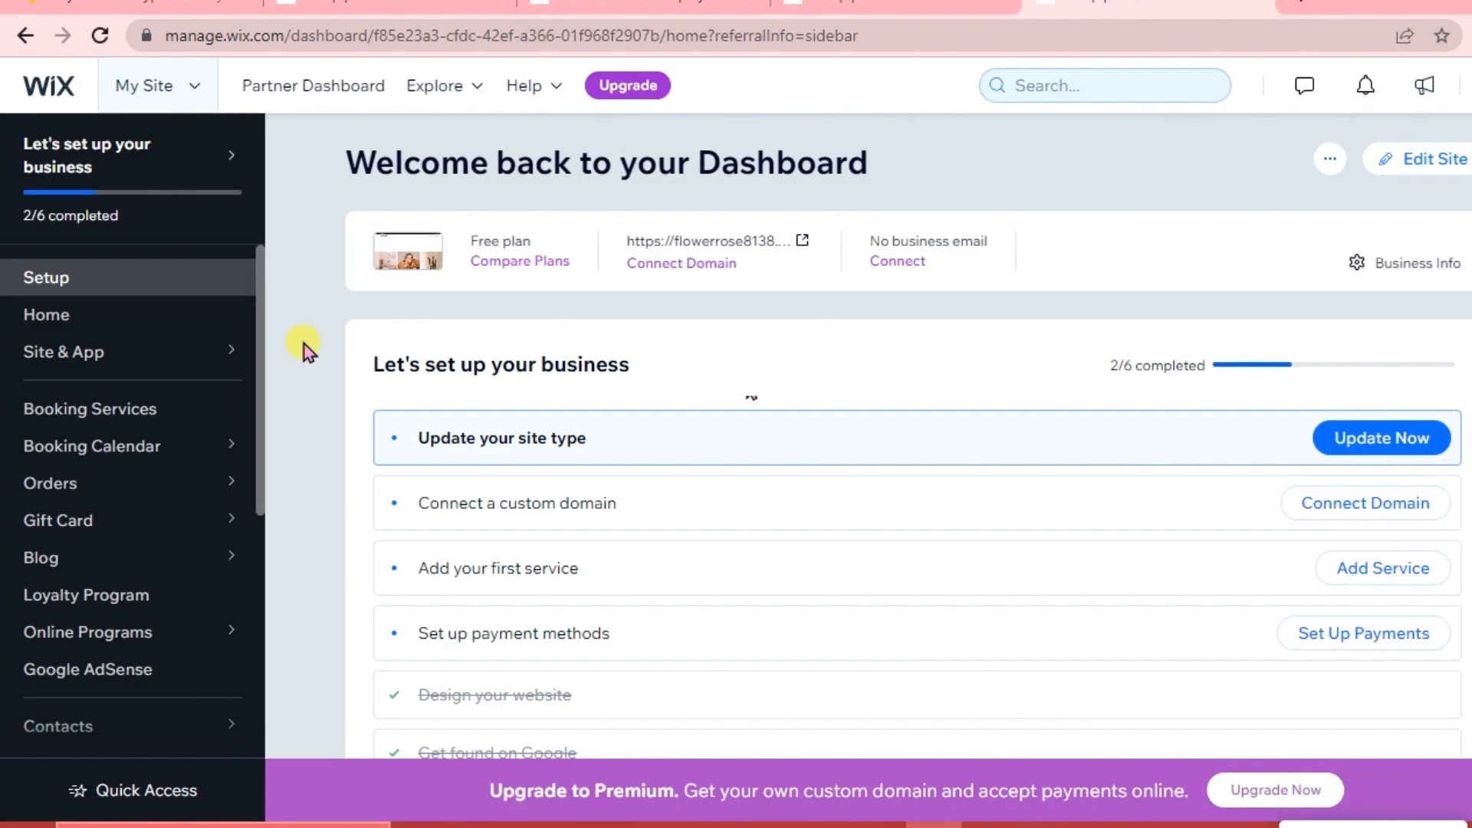
{"action": "scroll", "coordinate": [84, 456], "scroll_direction": "down", "scroll_amount": 2}
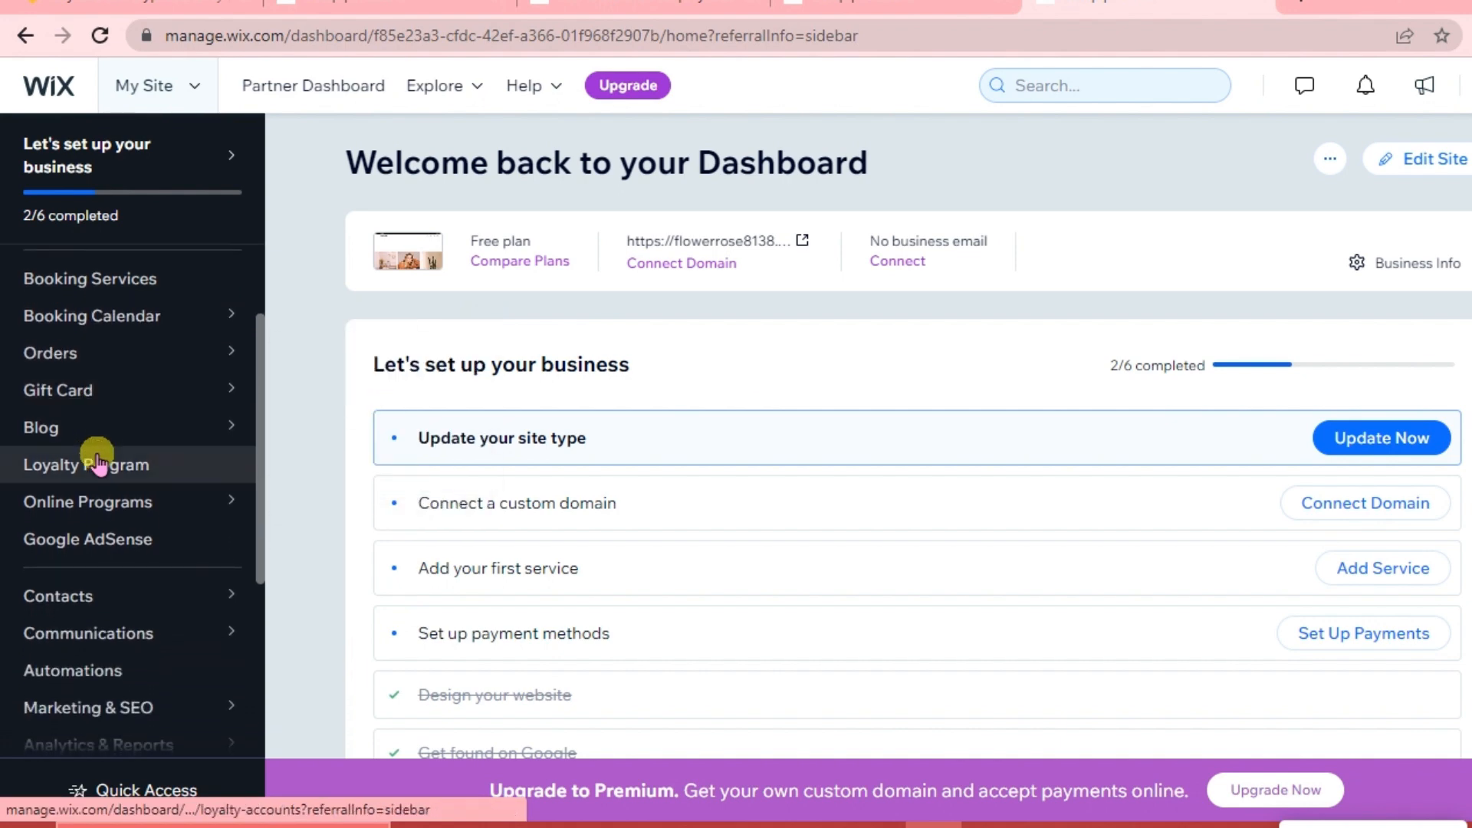
{"action": "mouse_move", "coordinate": [43, 499]}
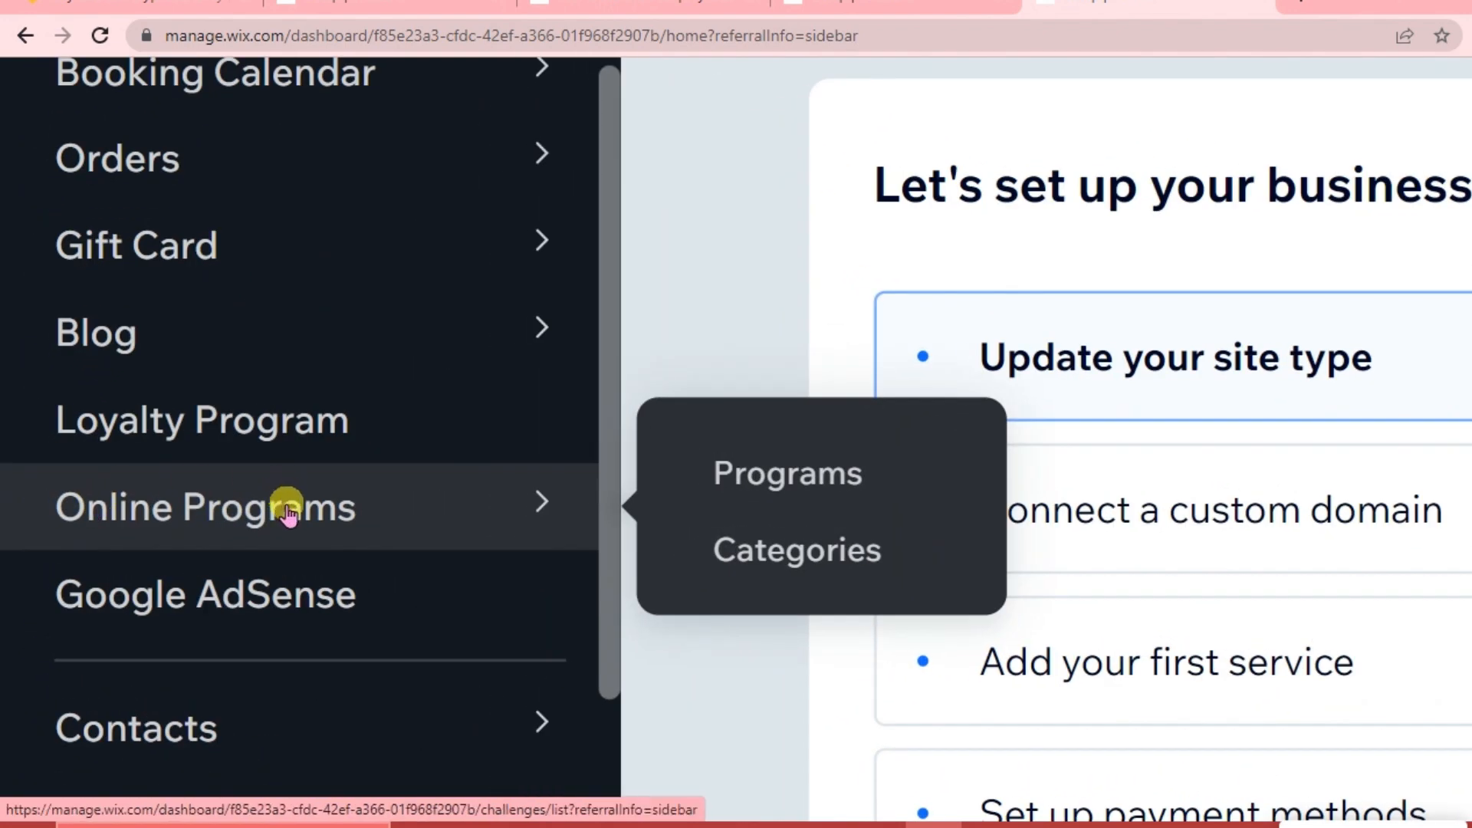
{"action": "left_click", "coordinate": [288, 512]}
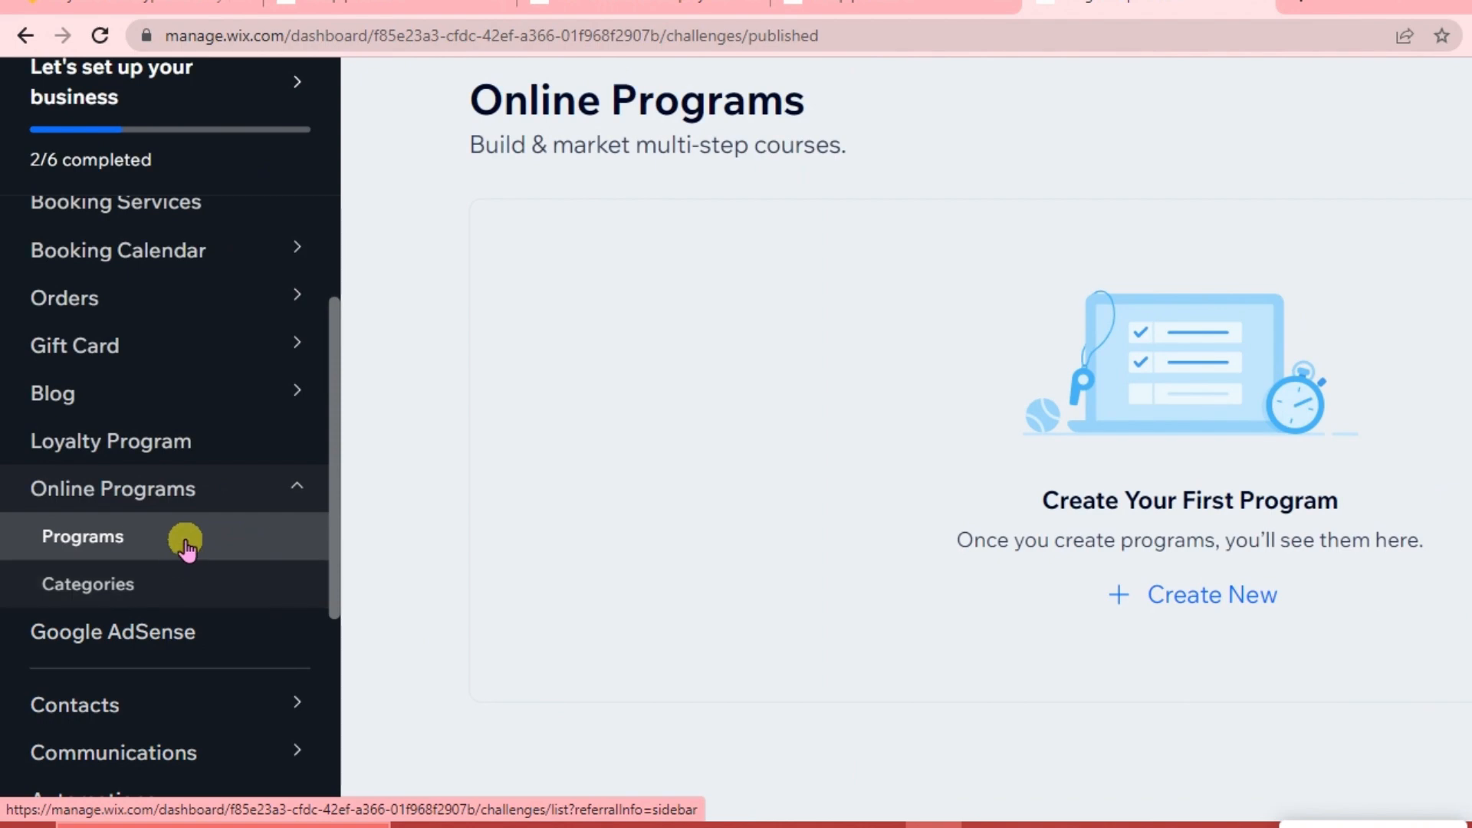
- Start creating a new online program and review the program types offered
{"action": "left_click", "coordinate": [1205, 594]}
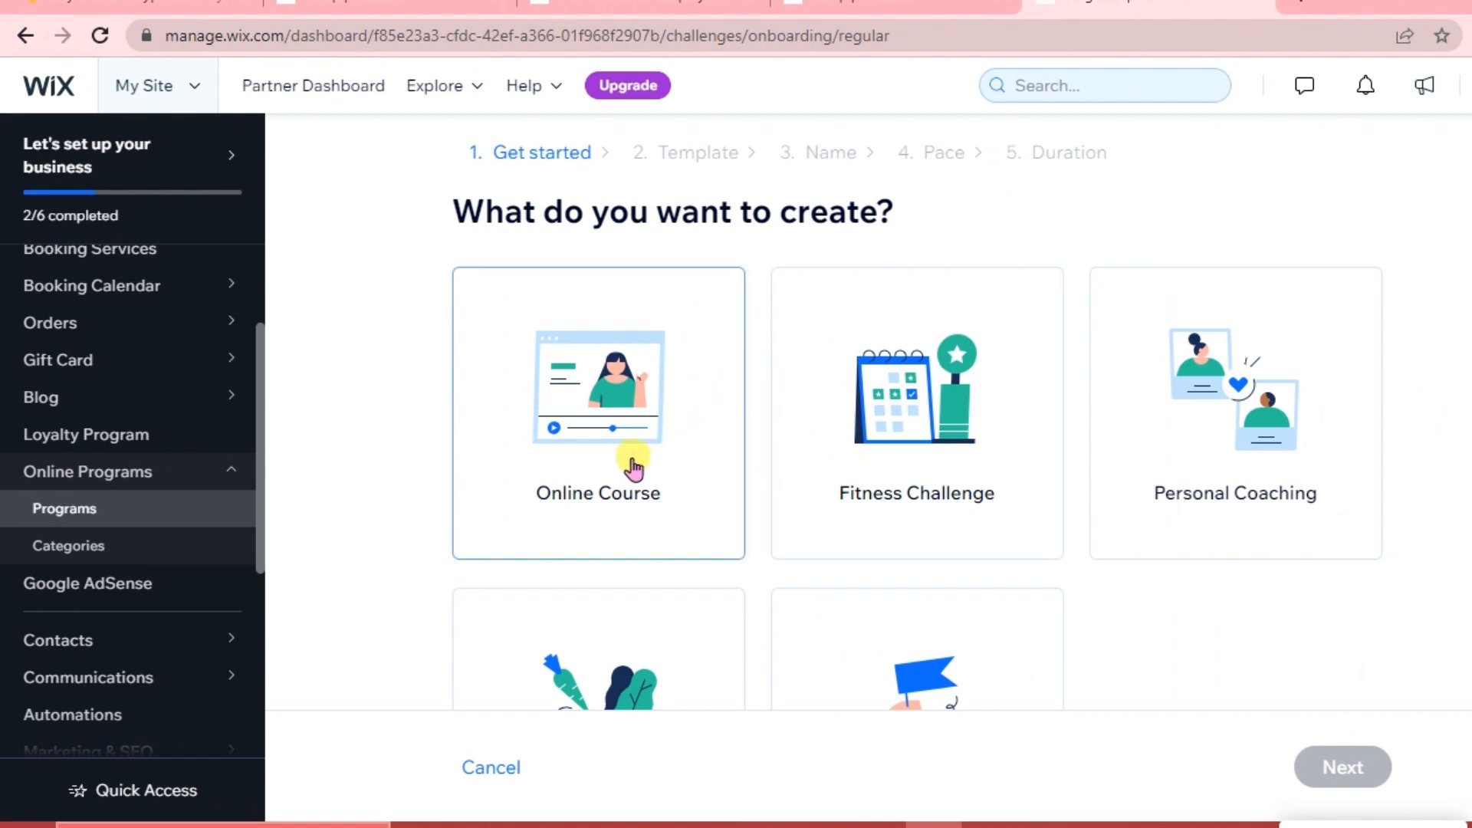
{"action": "scroll", "coordinate": [949, 504], "scroll_direction": "down", "scroll_amount": 2}
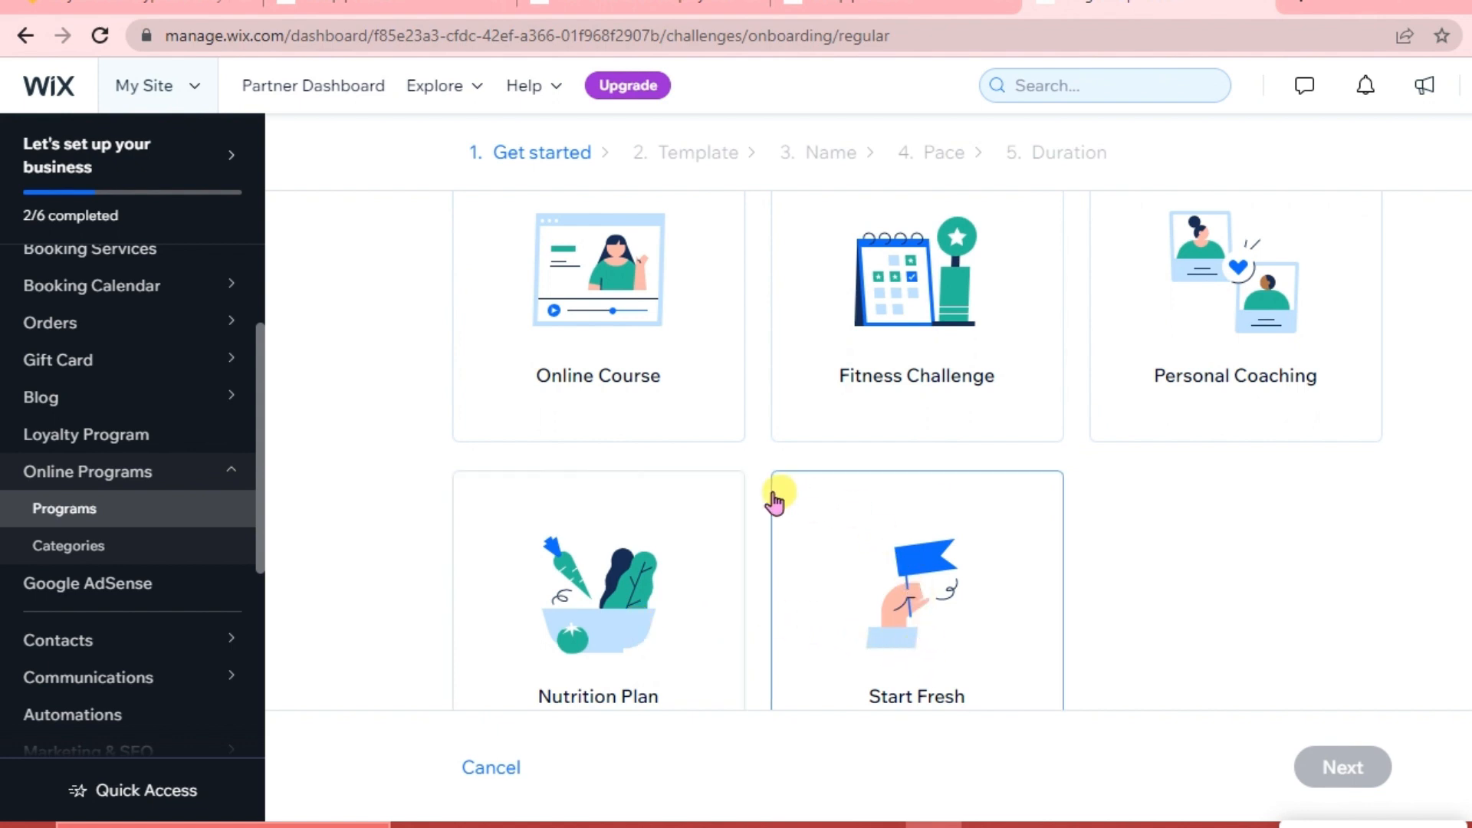
{"action": "scroll", "coordinate": [814, 506], "scroll_direction": "up", "scroll_amount": 1}
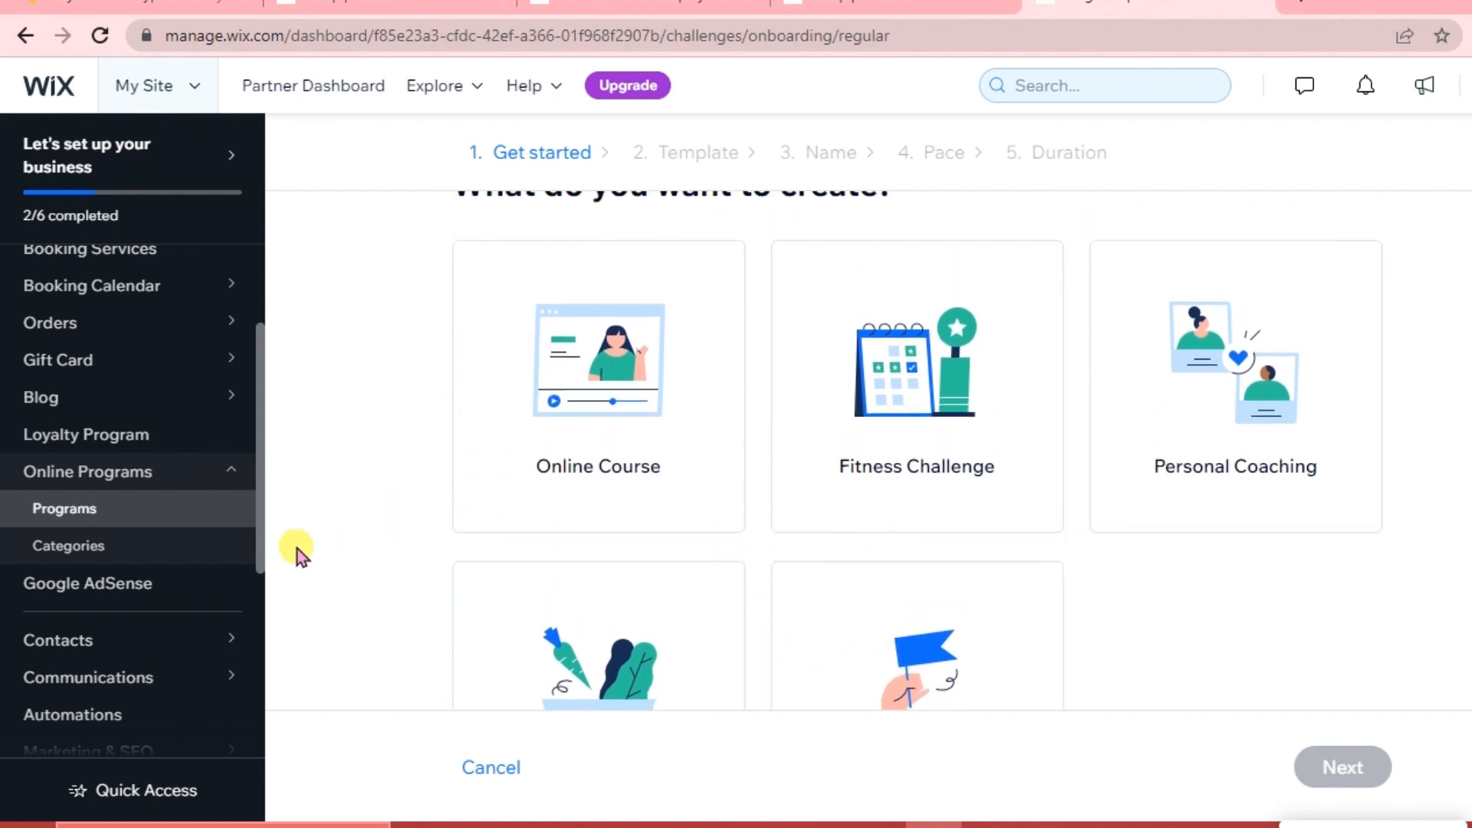
- Create a new category named Grammar for the online programs and save it
{"action": "left_click", "coordinate": [148, 559]}
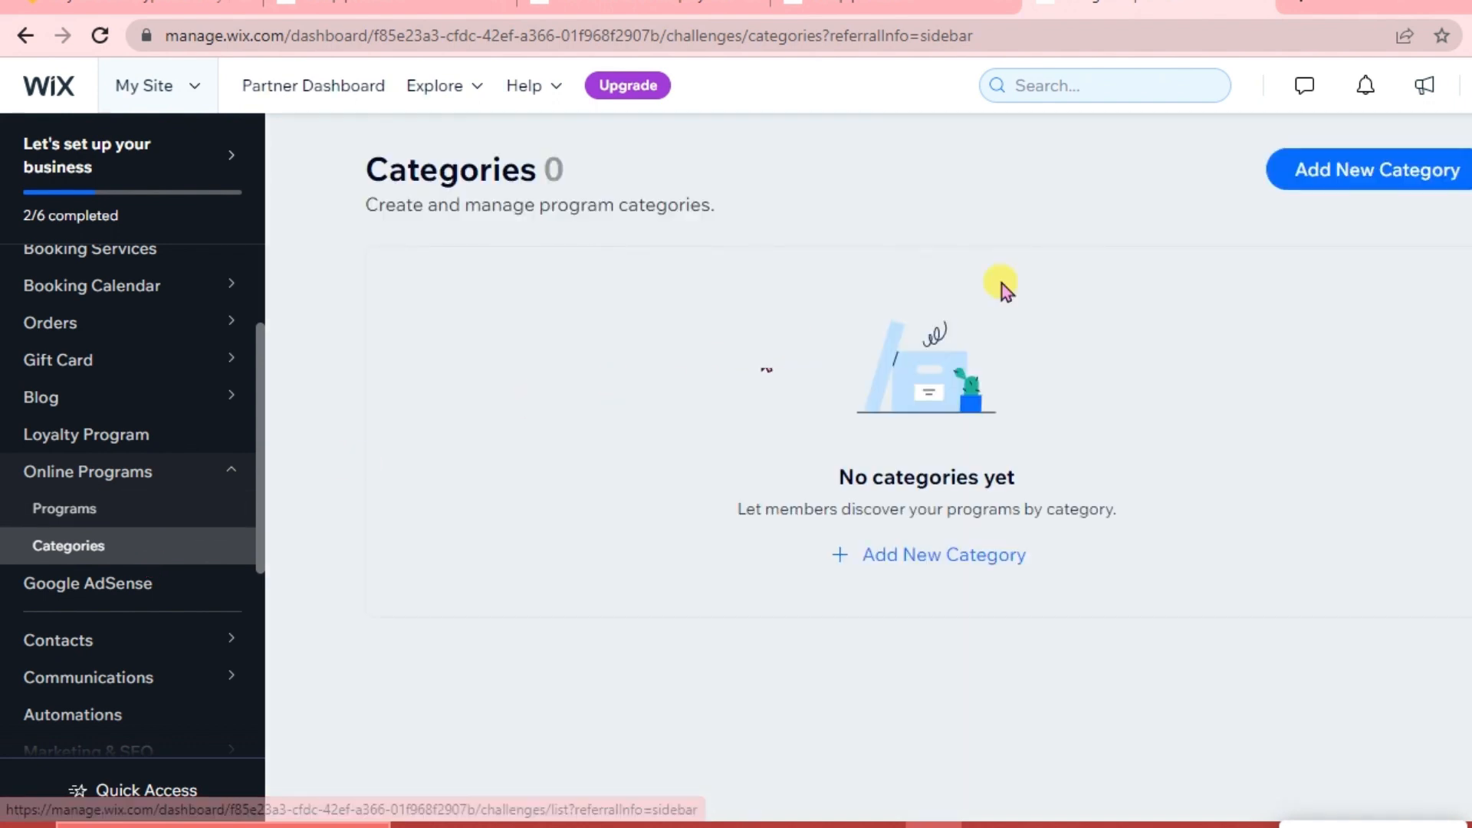
{"action": "scroll", "coordinate": [1386, 178], "scroll_direction": "up", "scroll_amount": 3}
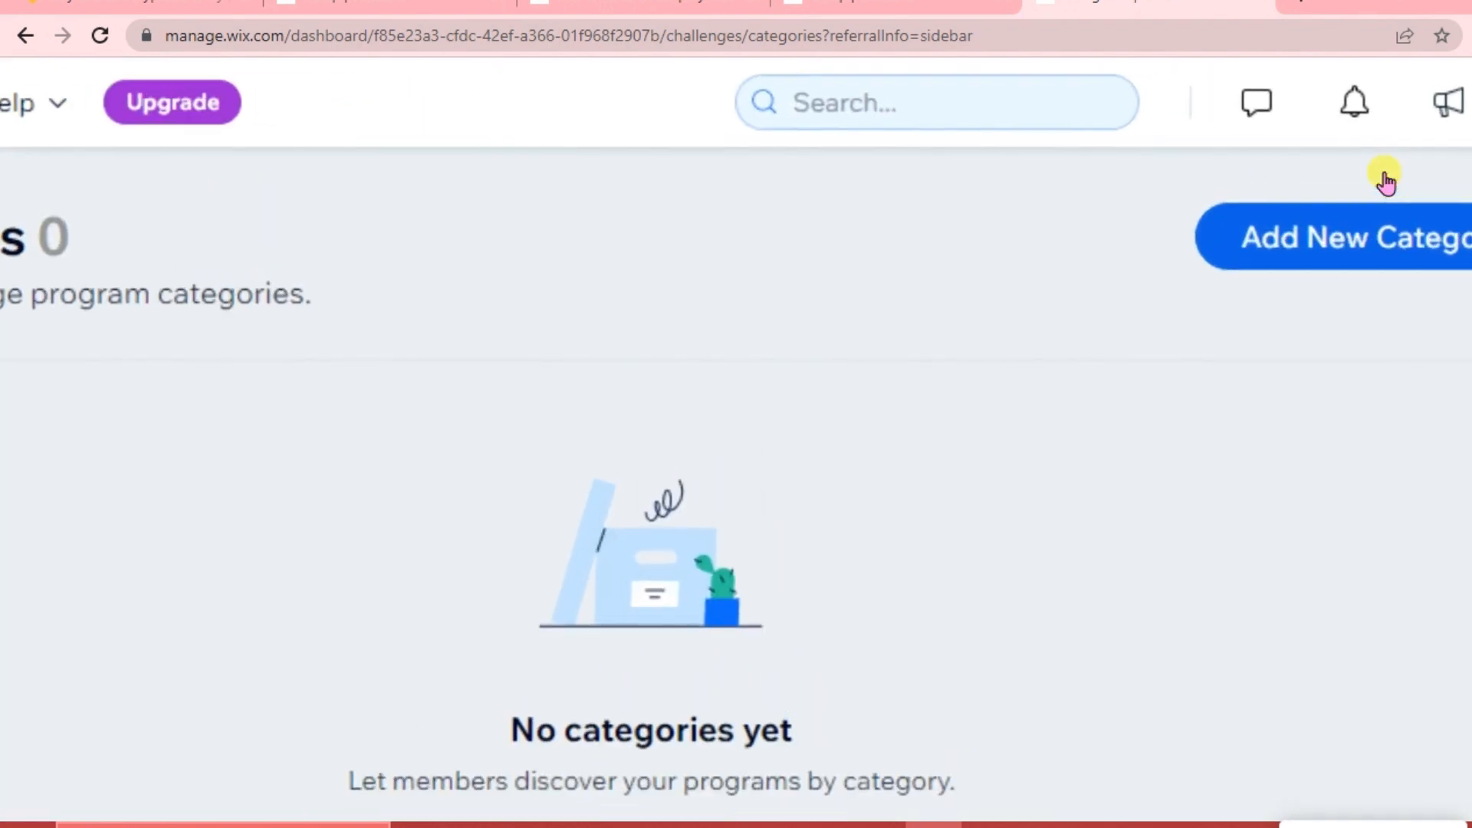
{"action": "left_click", "coordinate": [1386, 242]}
{"action": "scroll", "coordinate": [1129, 421], "scroll_direction": "down", "scroll_amount": 3}
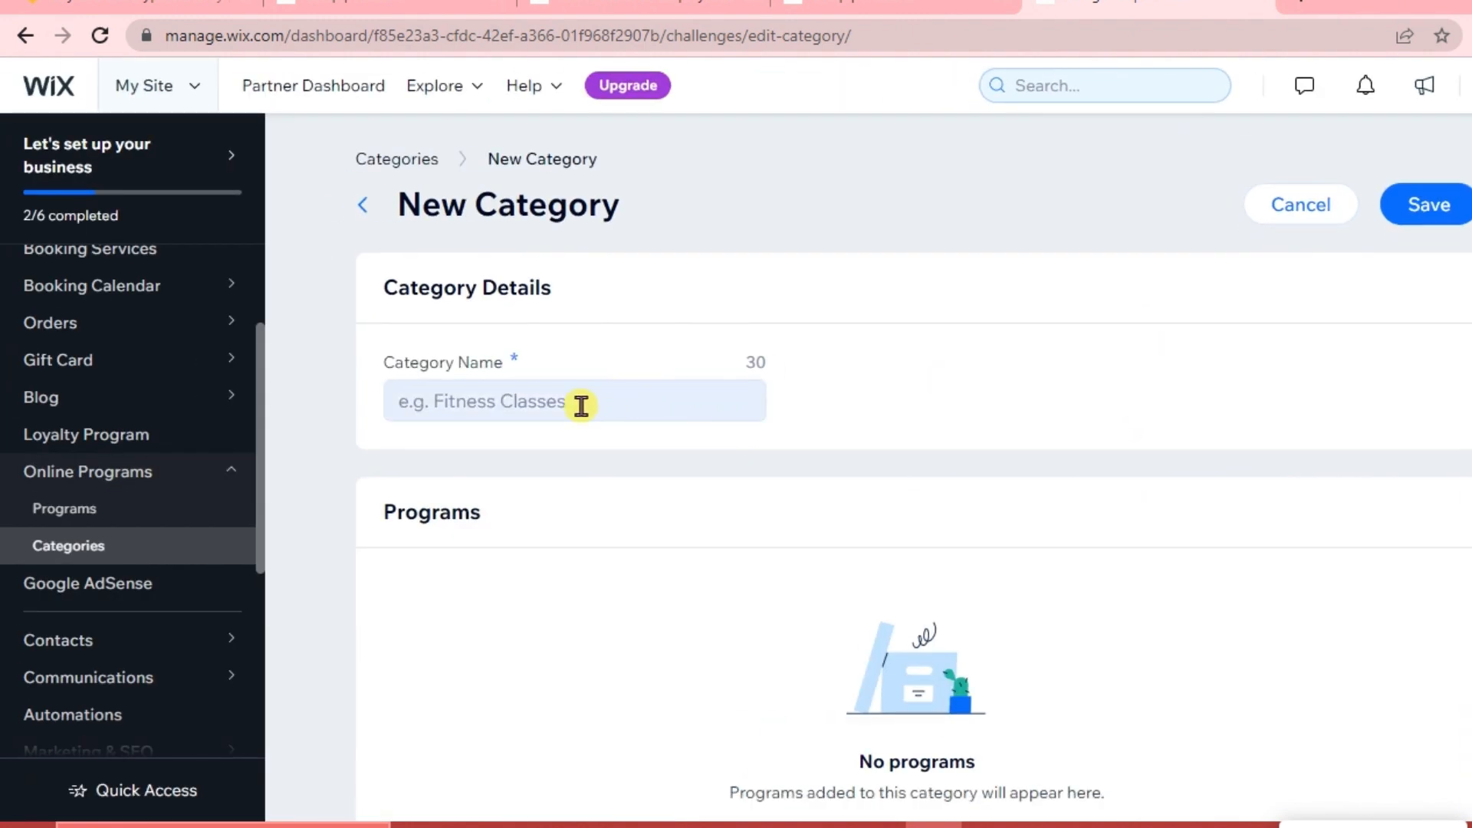
{"action": "scroll", "coordinate": [581, 405], "scroll_direction": "up", "scroll_amount": 2}
{"action": "scroll", "coordinate": [529, 401], "scroll_direction": "up", "scroll_amount": 3}
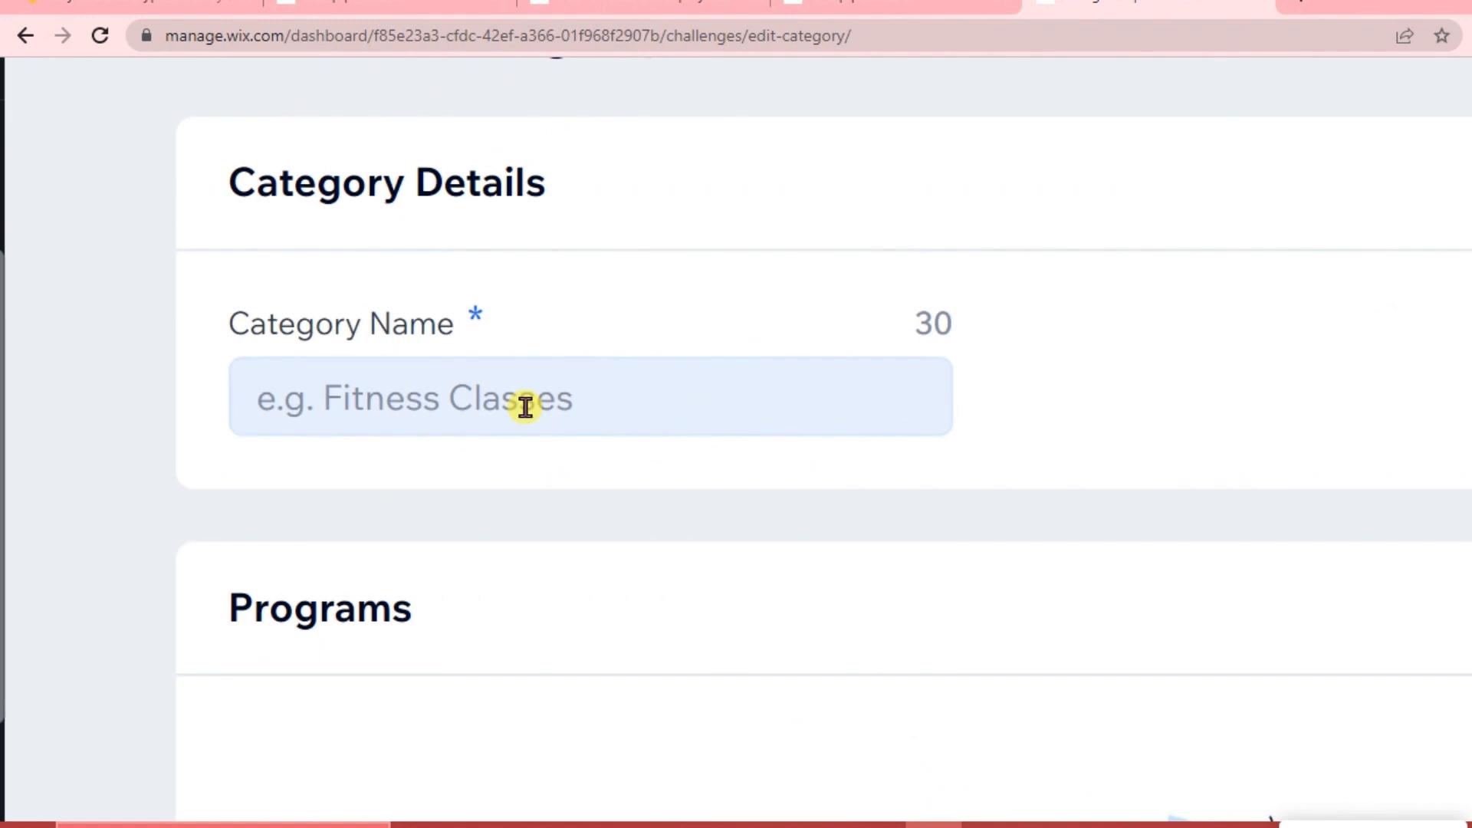
{"action": "left_click", "coordinate": [525, 406]}
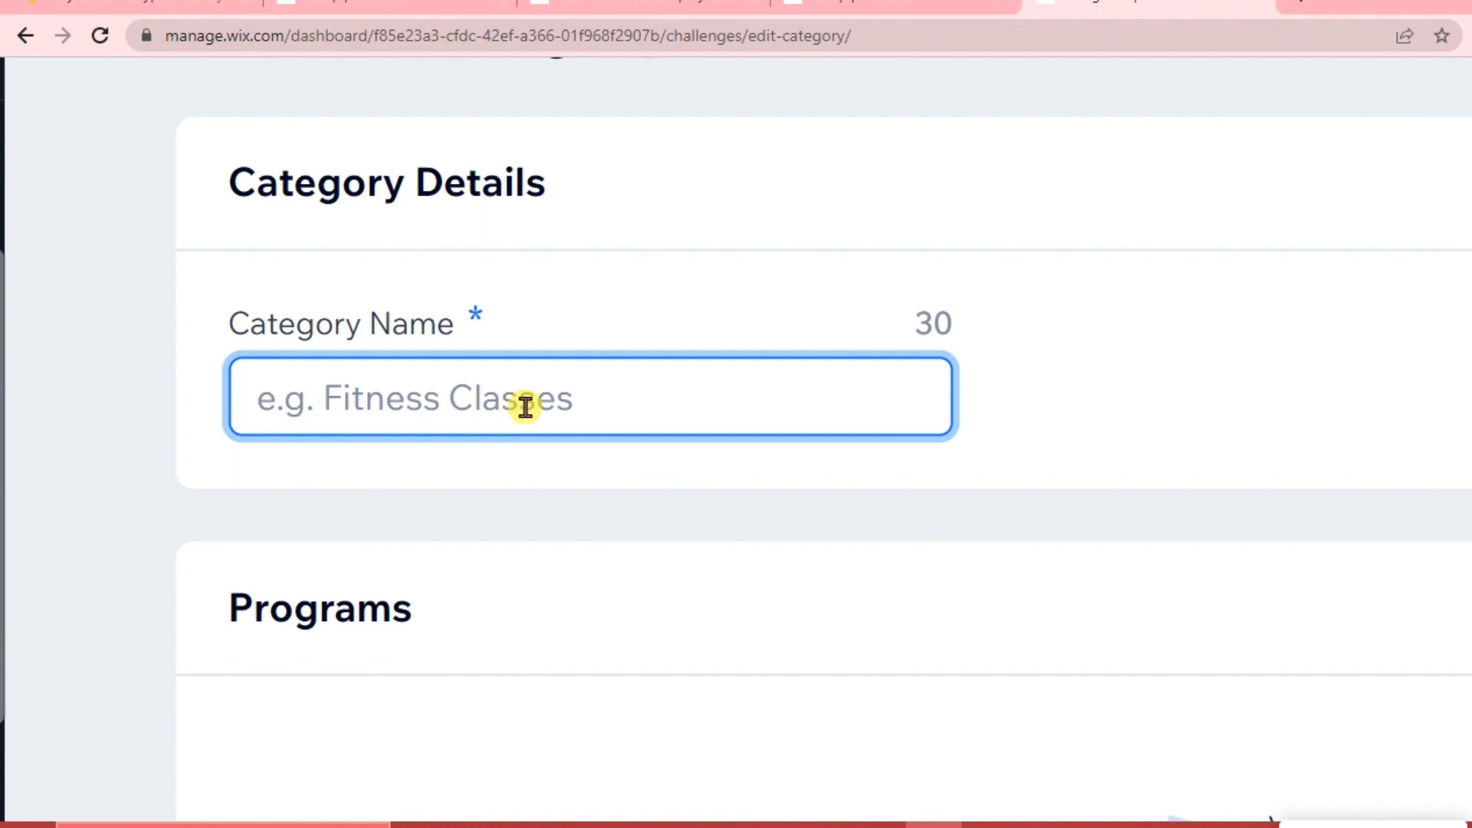
{"action": "type", "text": "Grammar"}
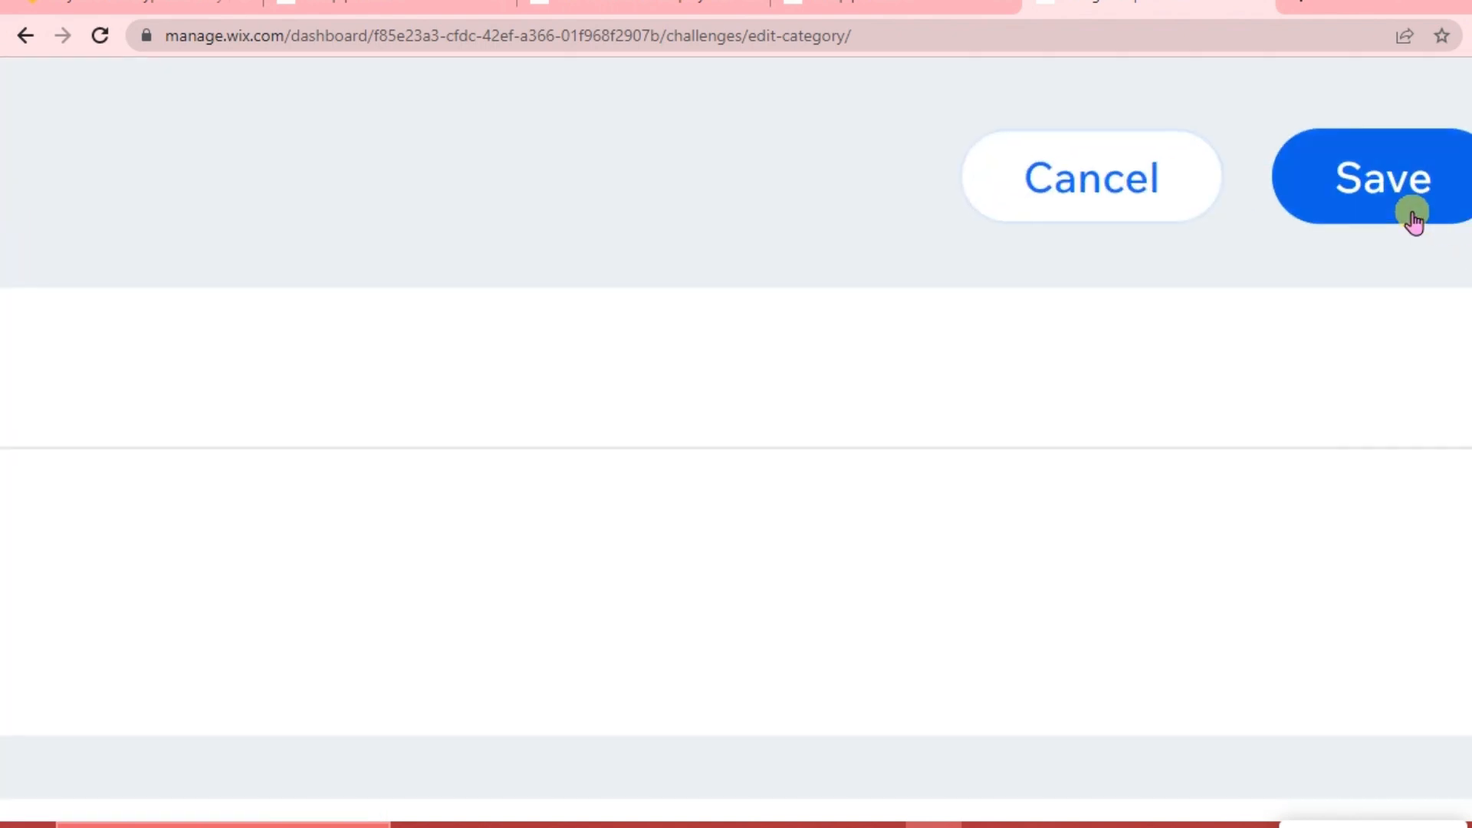
{"action": "left_click", "coordinate": [1413, 220]}
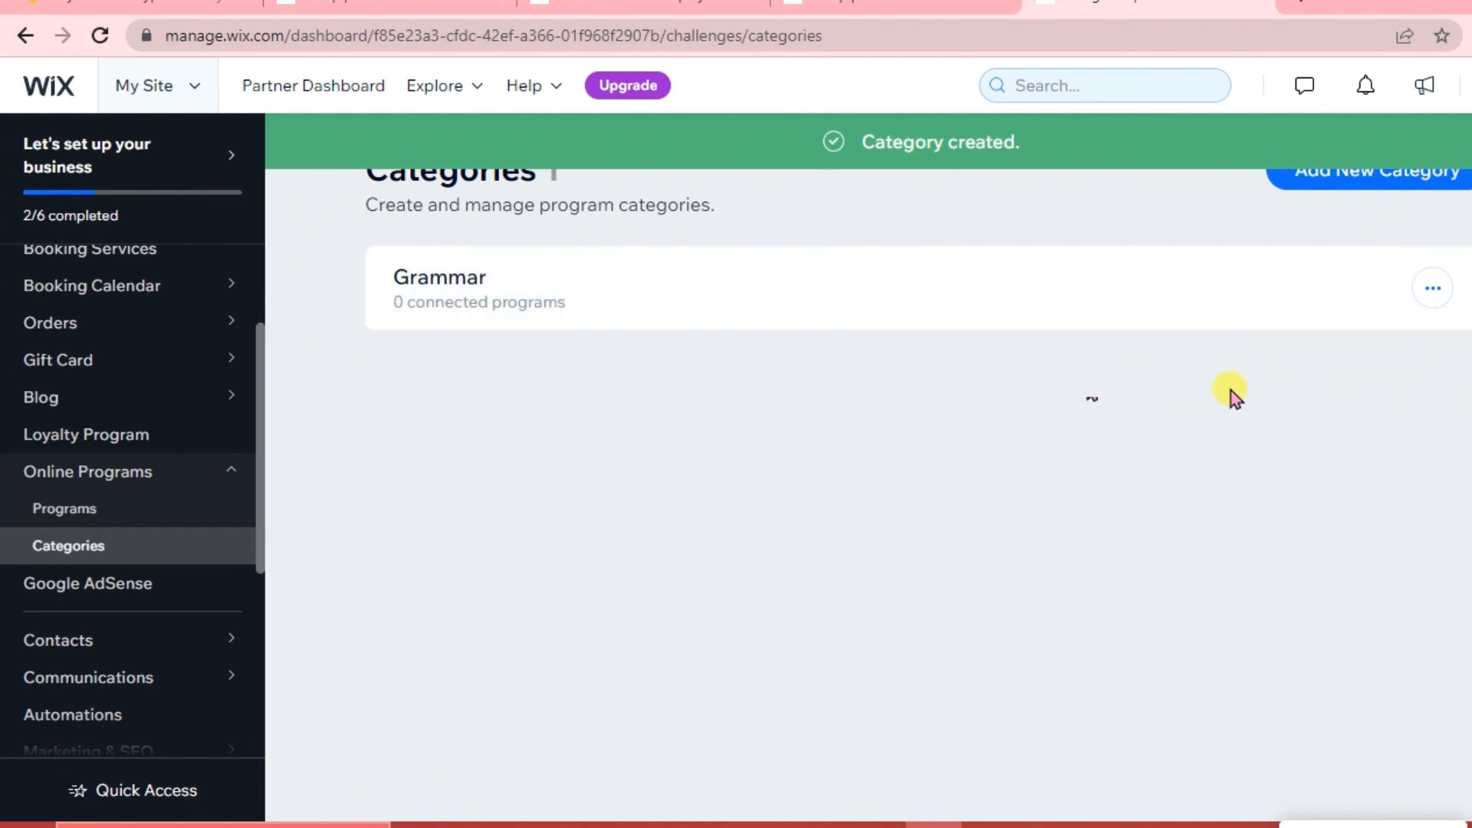
- Add and save a second program category named Reading and Phonics
{"action": "left_click", "coordinate": [1387, 178]}
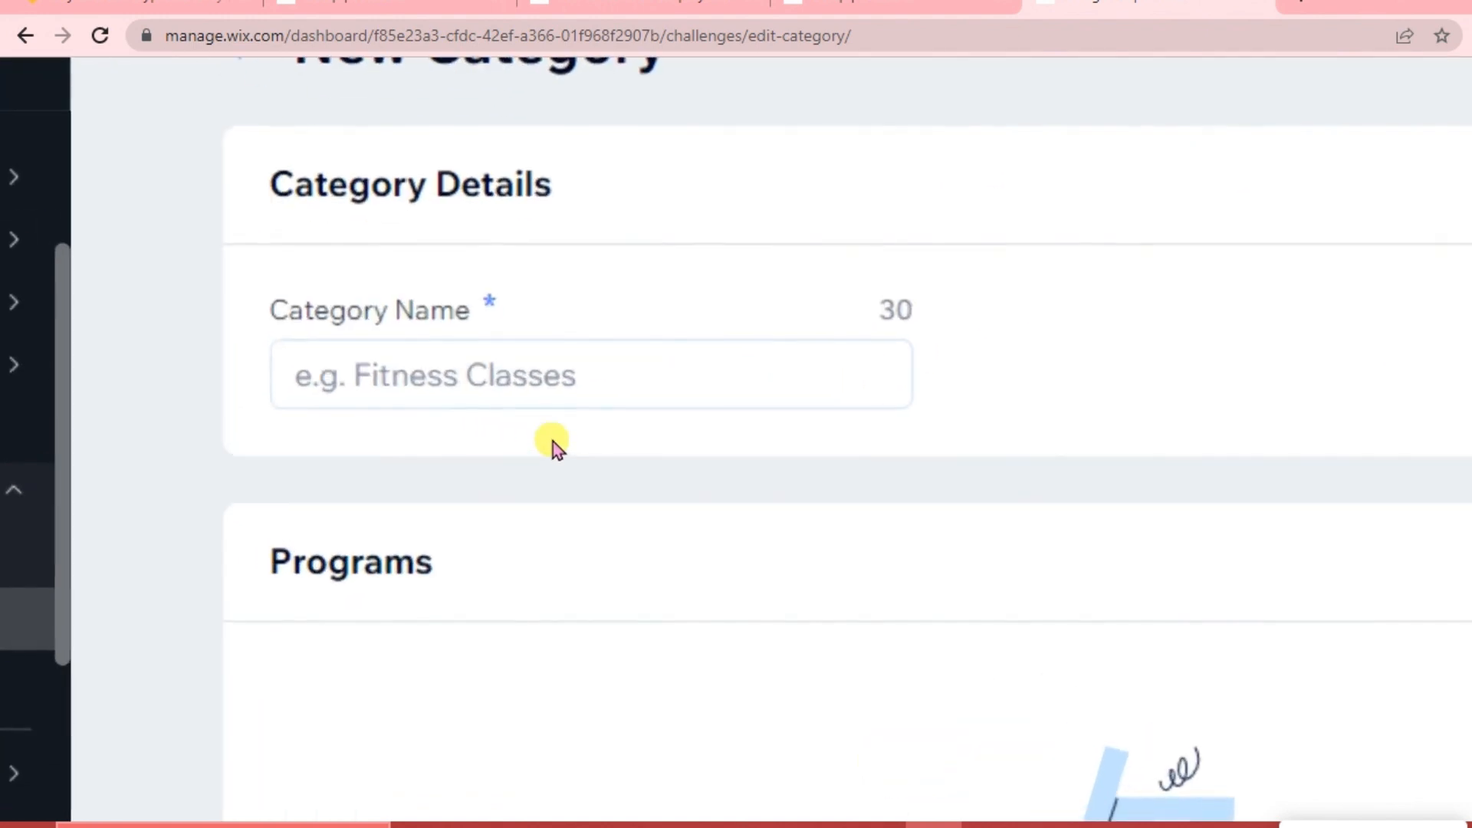
{"action": "left_click", "coordinate": [542, 407]}
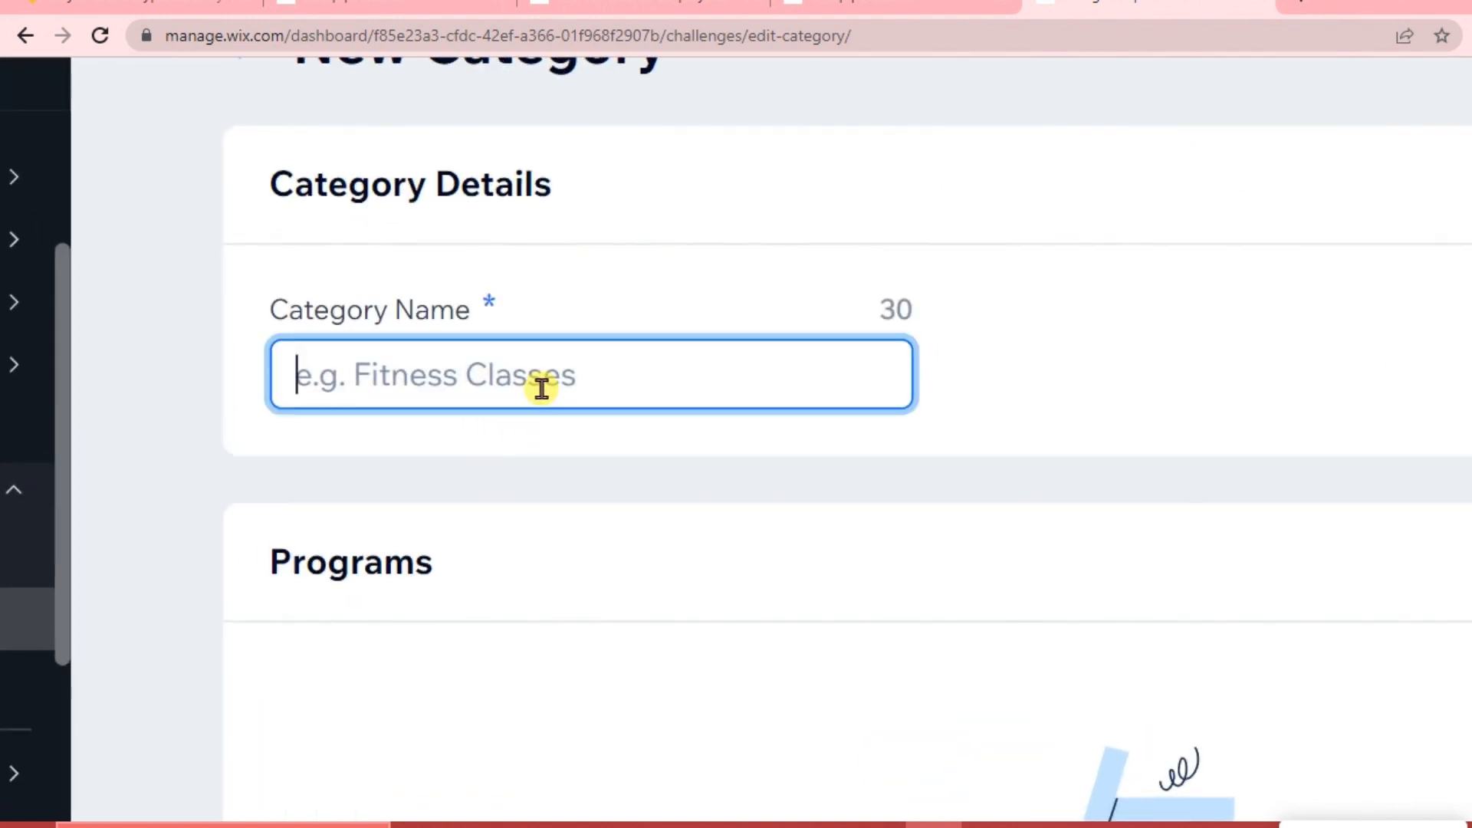
{"action": "type", "text": "Reading and "}
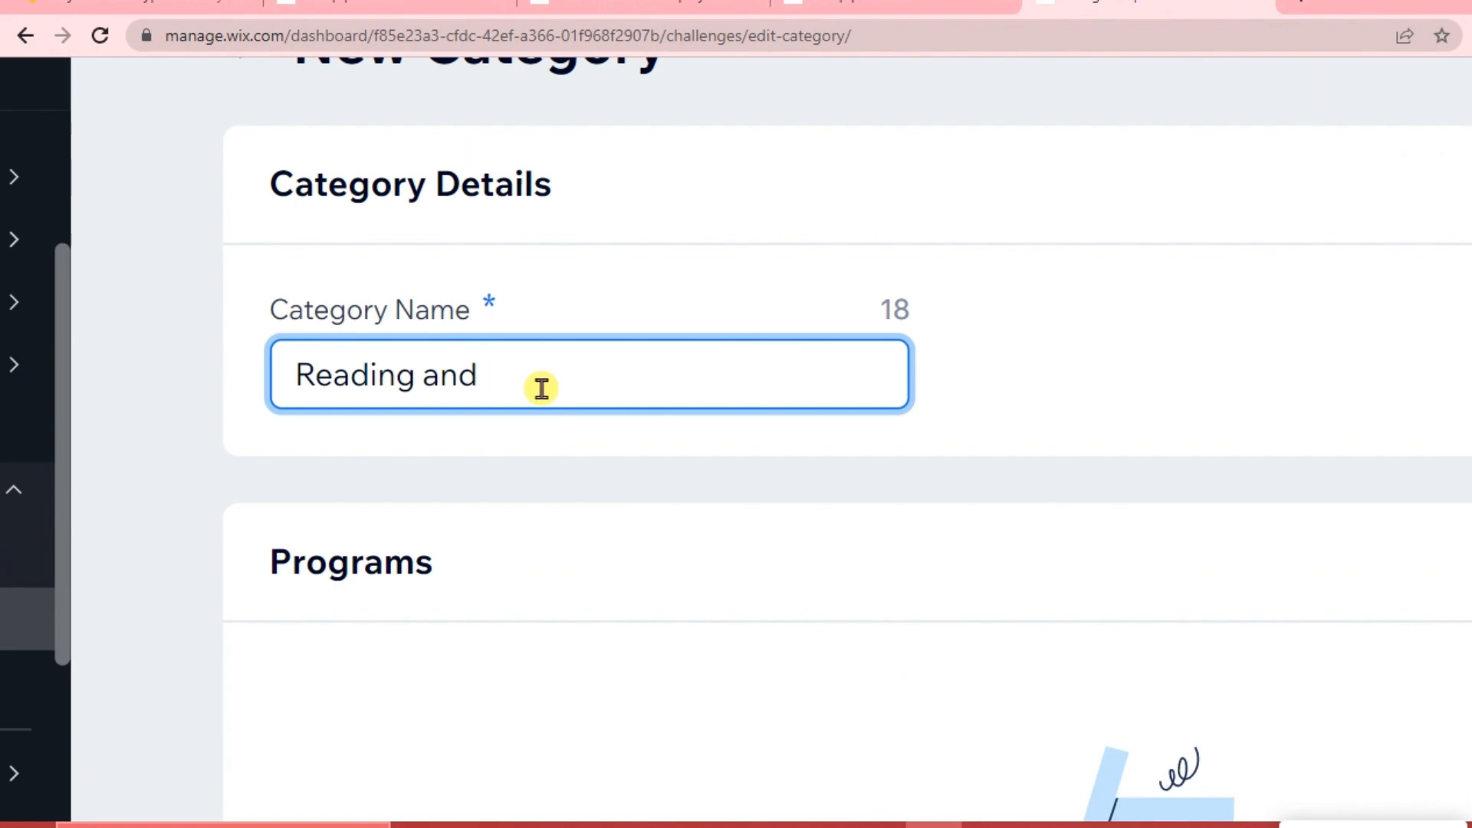
{"action": "type", "text": "Phonic"}
{"action": "type", "text": "s"}
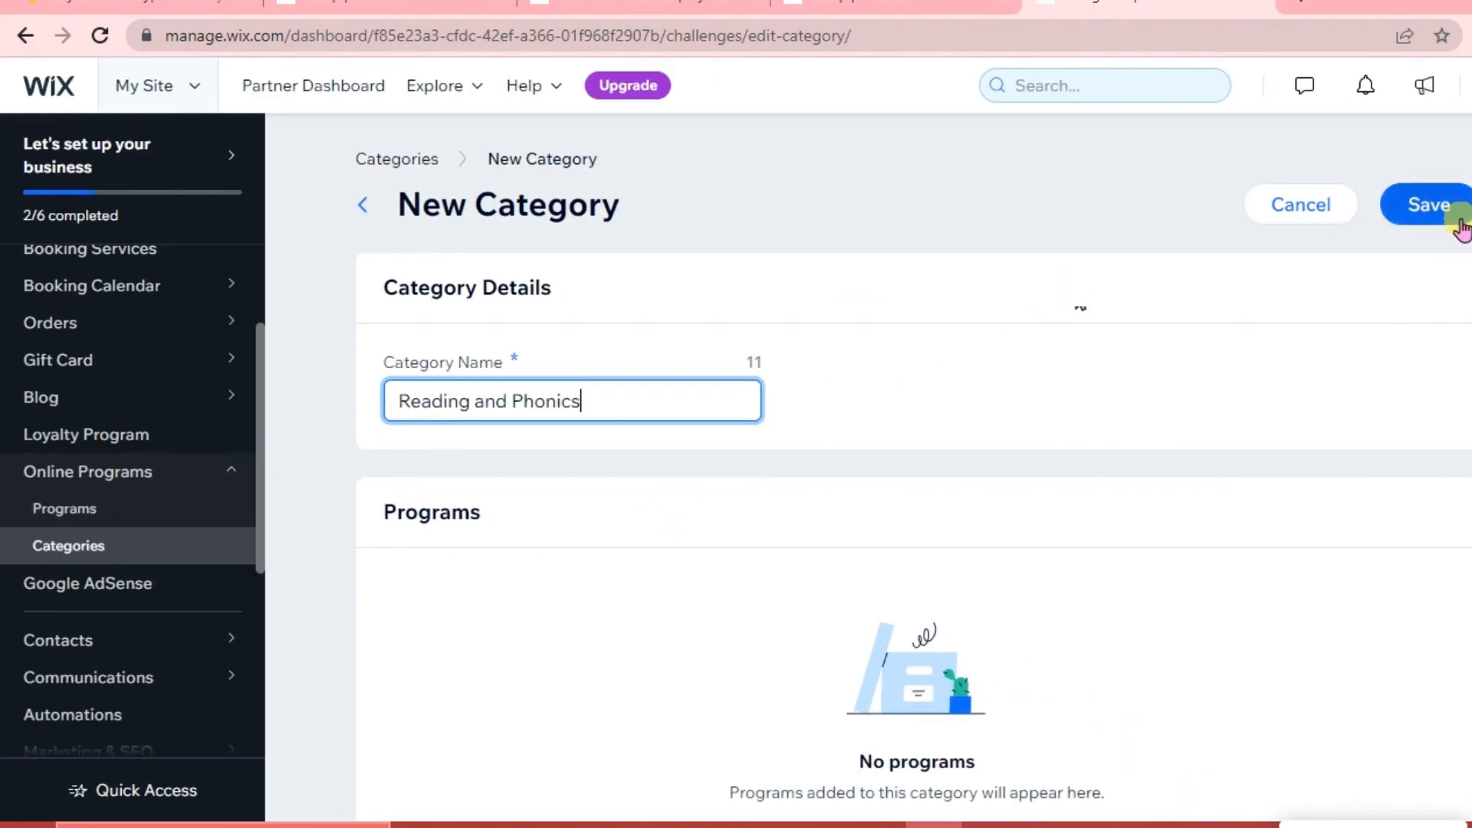
{"action": "left_click", "coordinate": [1429, 207]}
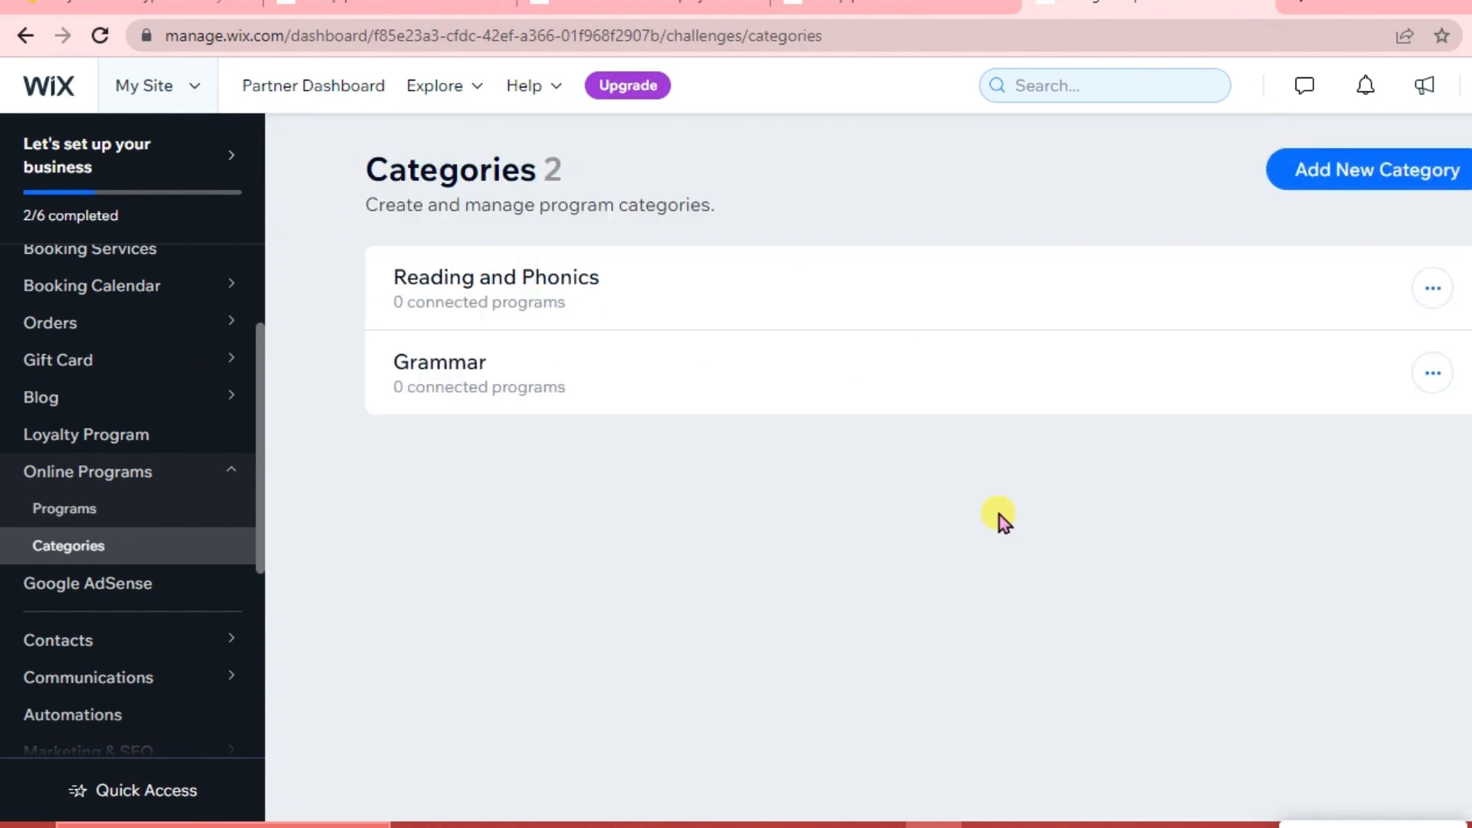
- Return to the programs list and start a new program of the type Online Course
{"action": "left_click", "coordinate": [149, 512]}
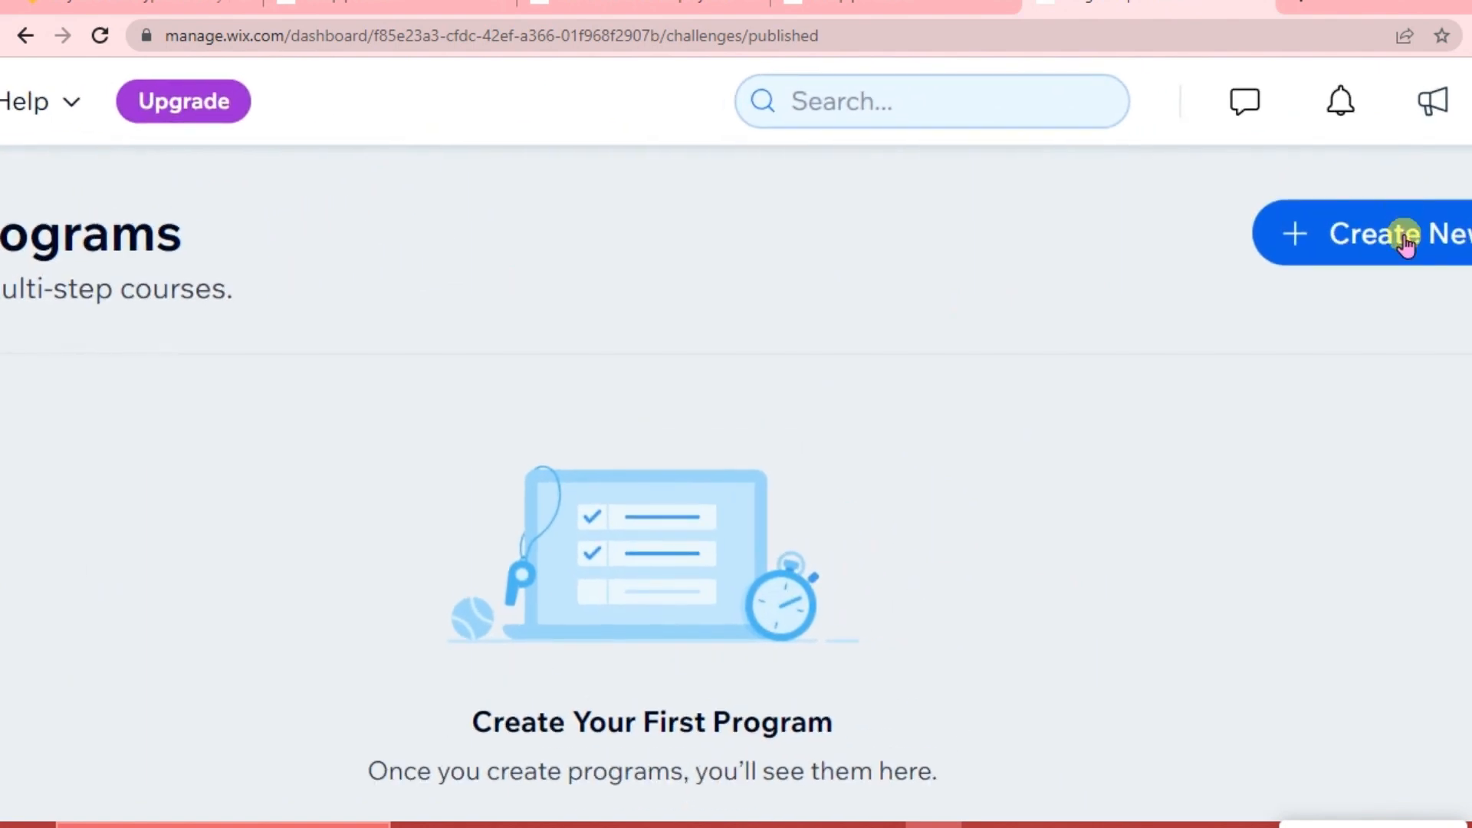
{"action": "left_click", "coordinate": [1412, 244]}
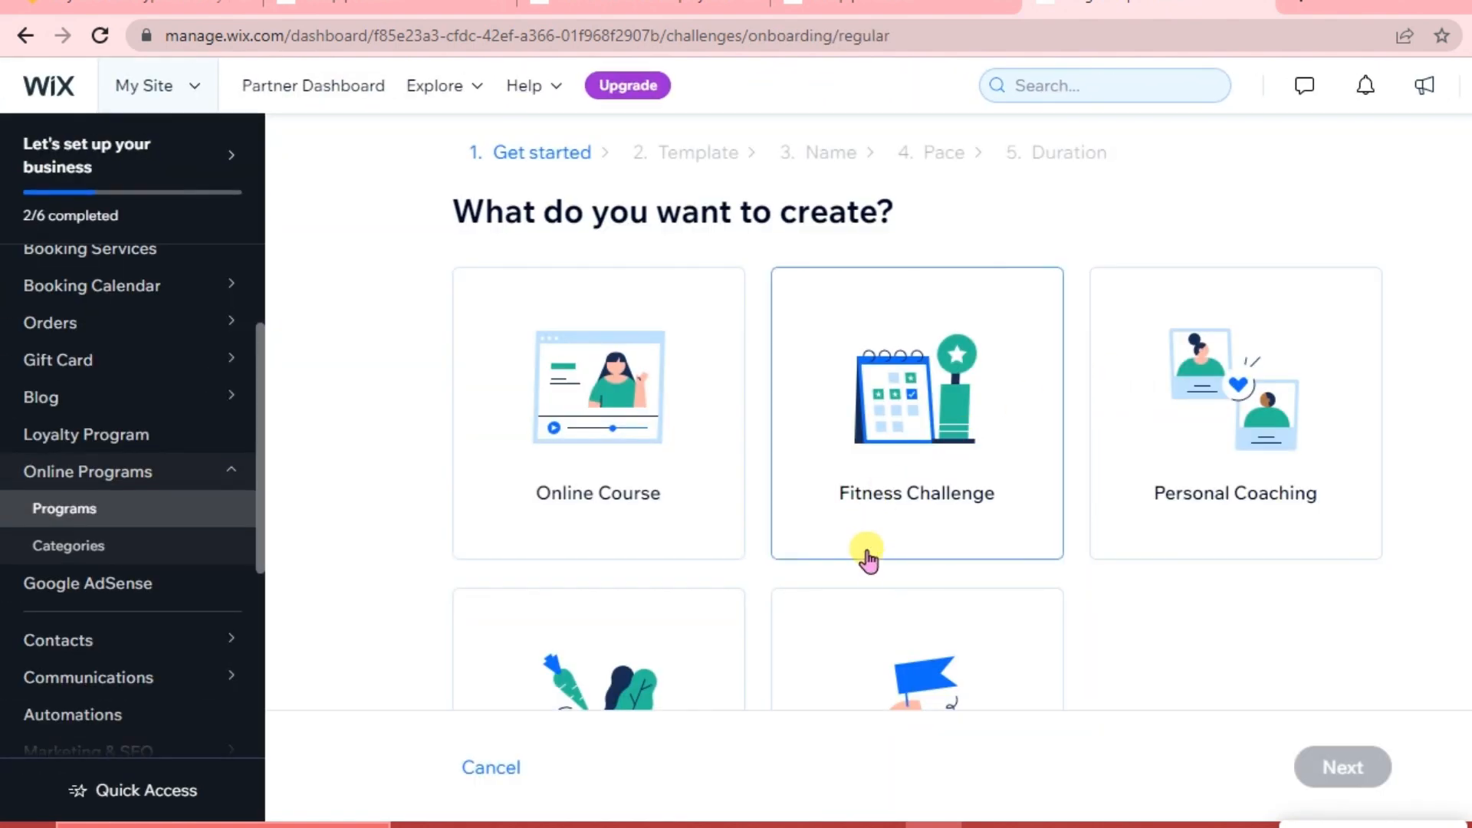
{"action": "scroll", "coordinate": [864, 558], "scroll_direction": "down", "scroll_amount": 1}
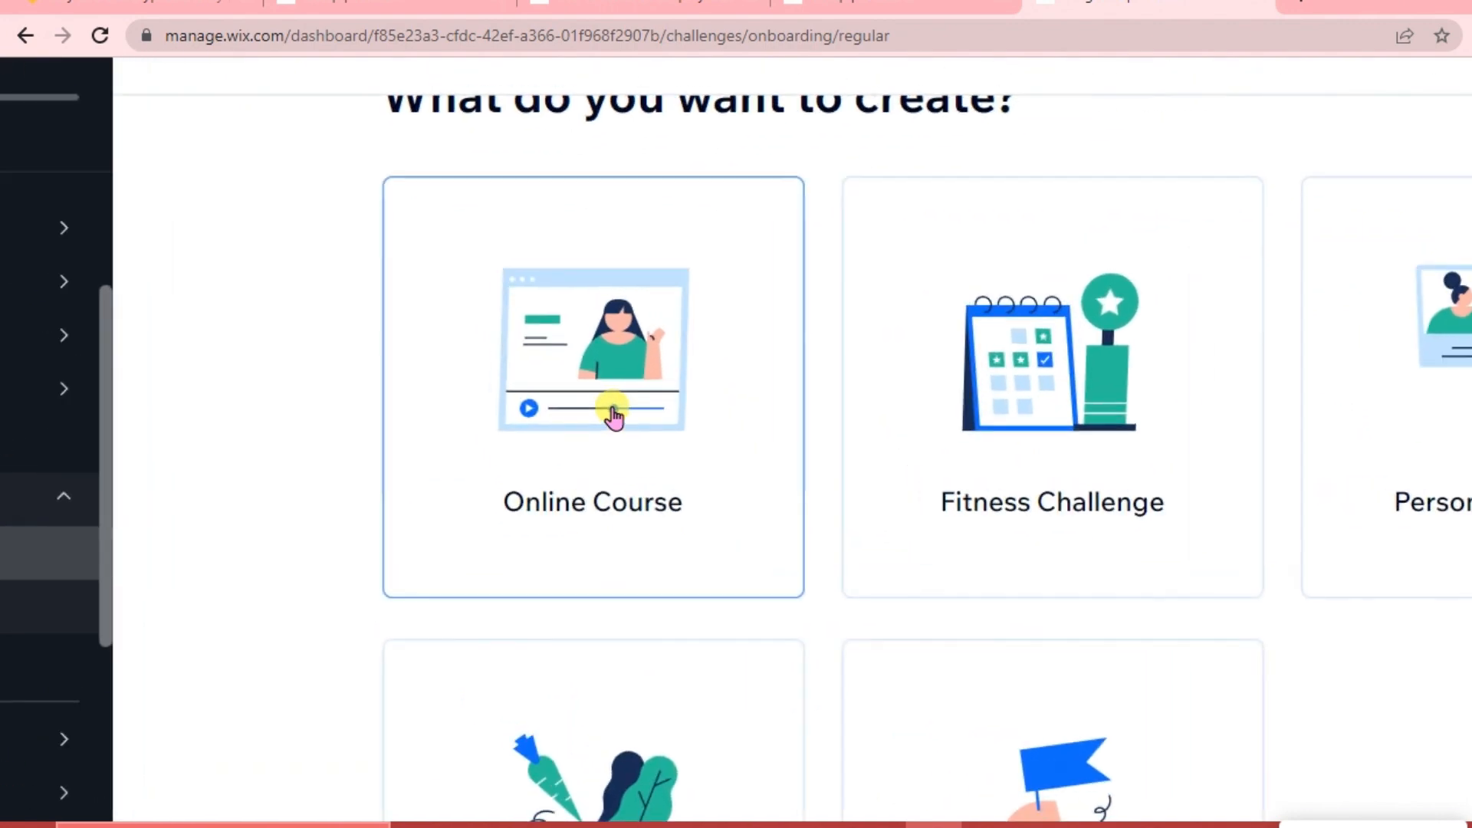
{"action": "left_click", "coordinate": [611, 377]}
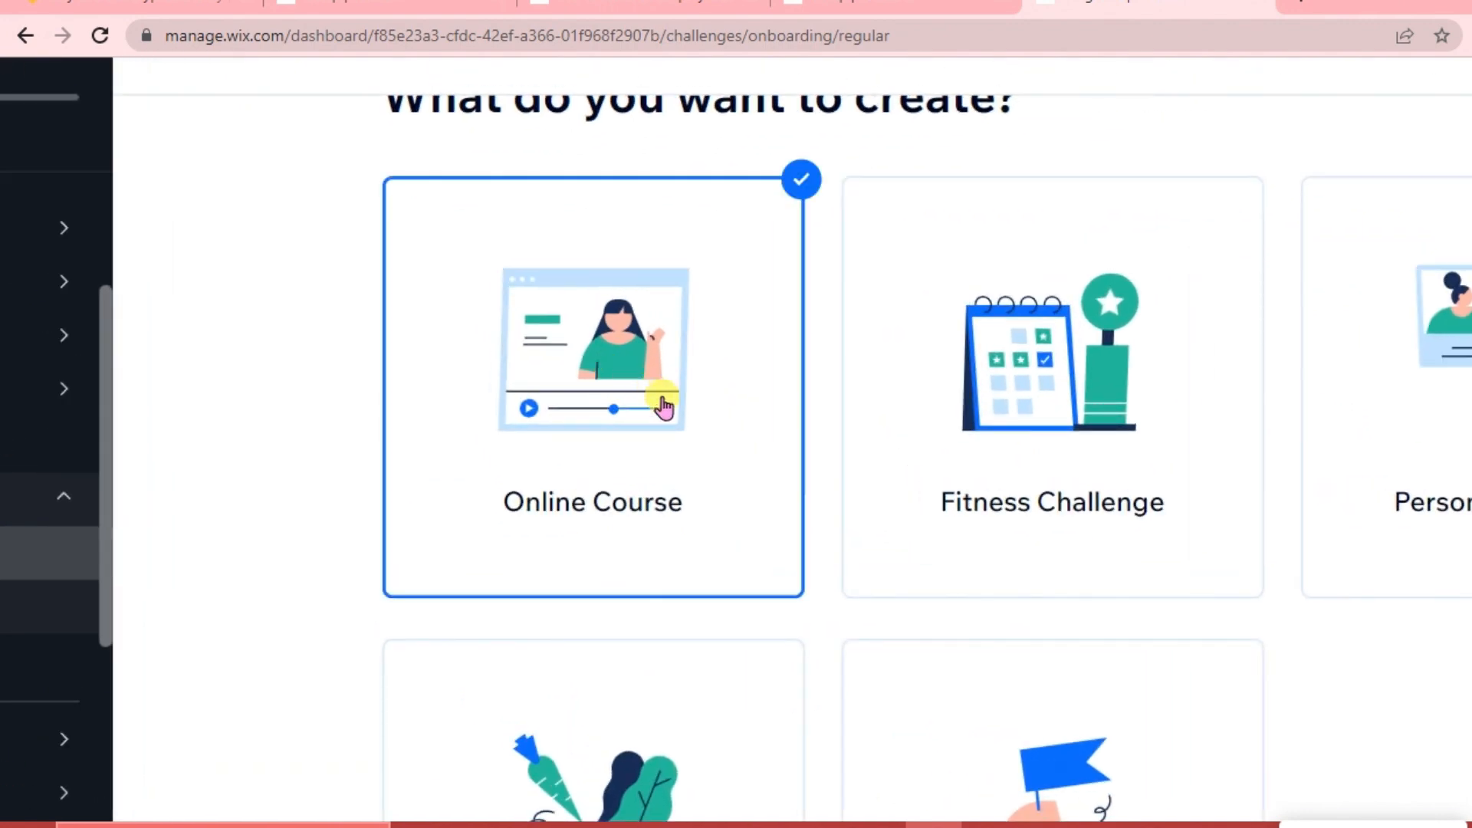
{"action": "scroll", "coordinate": [882, 523], "scroll_direction": "down", "scroll_amount": 1}
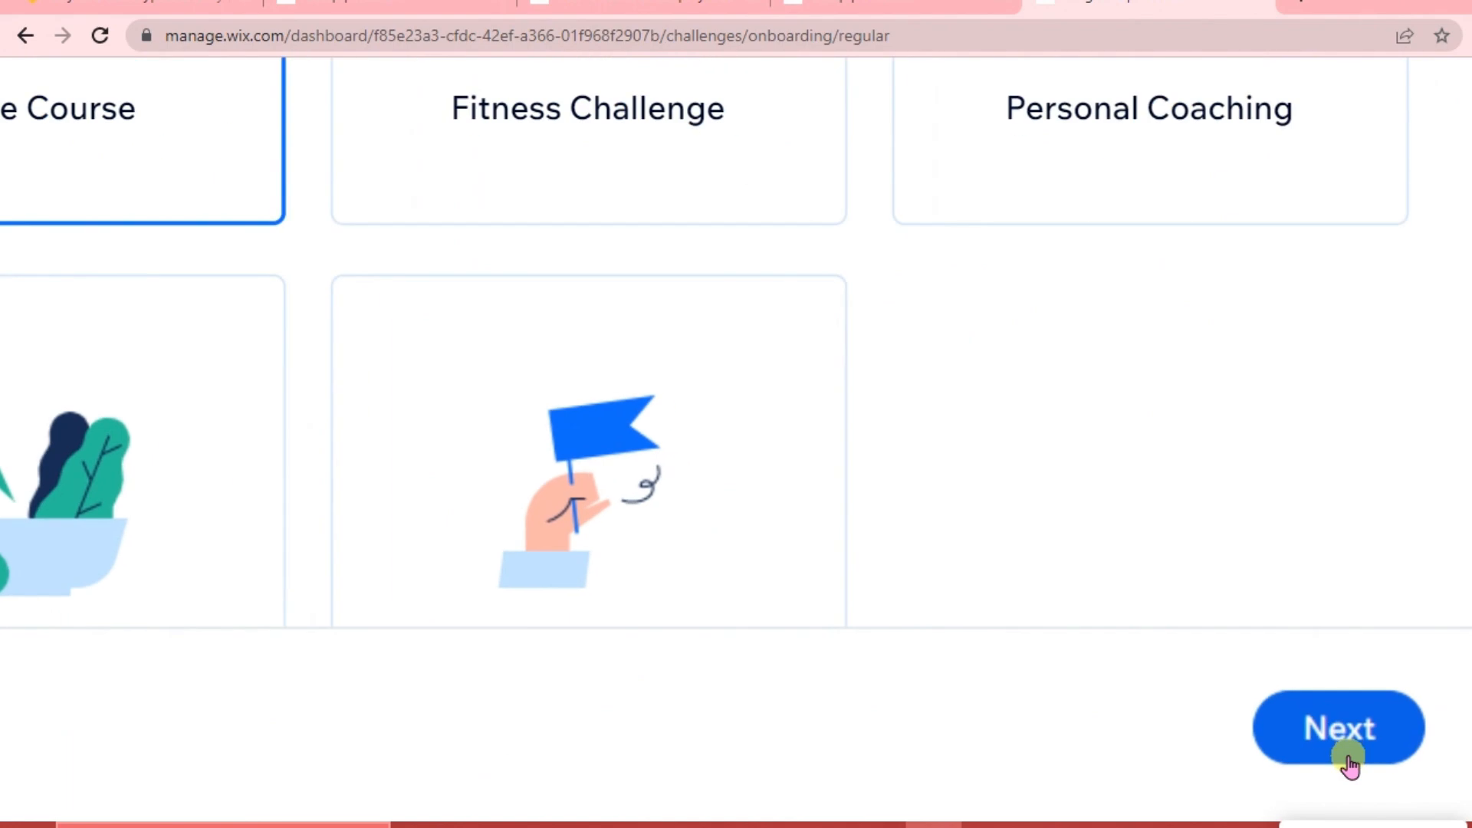
{"action": "left_click", "coordinate": [1348, 758]}
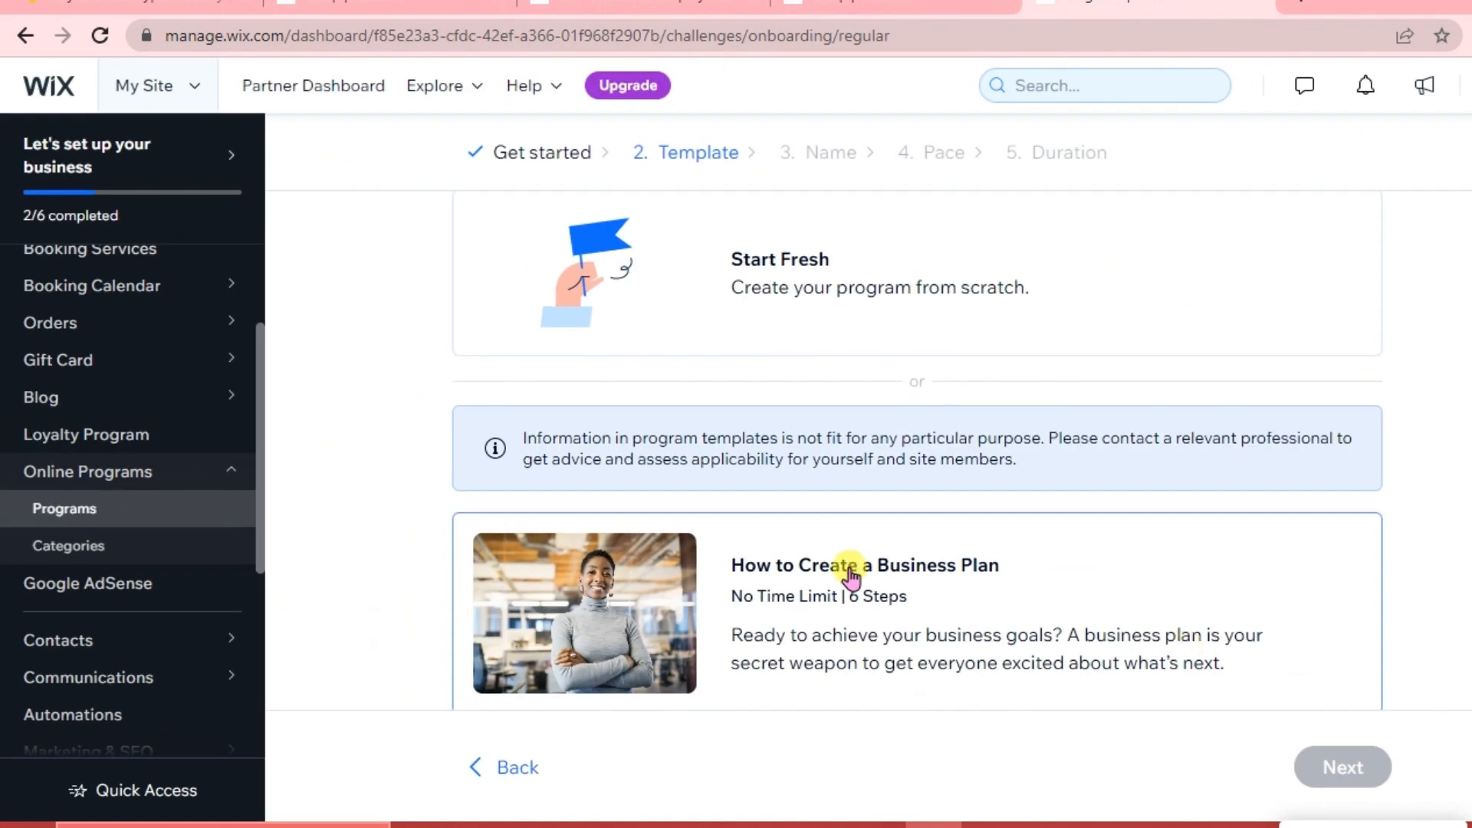
- Look through the course templates and choose Start Fresh to create the program from scratch
{"action": "scroll", "coordinate": [848, 568], "scroll_direction": "down", "scroll_amount": 3}
{"action": "scroll", "coordinate": [851, 574], "scroll_direction": "down", "scroll_amount": 5}
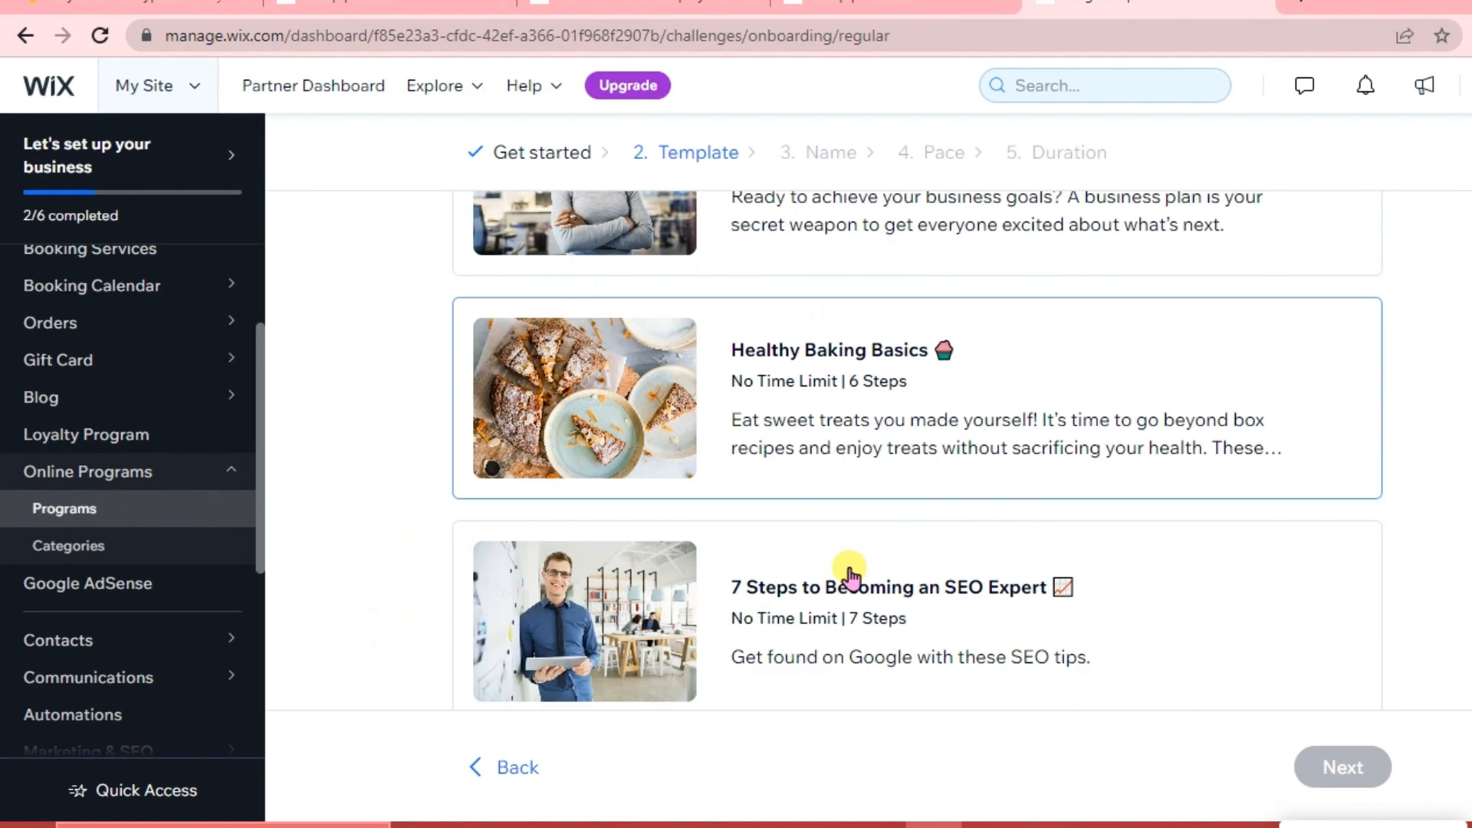
{"action": "scroll", "coordinate": [841, 291], "scroll_direction": "up", "scroll_amount": 9}
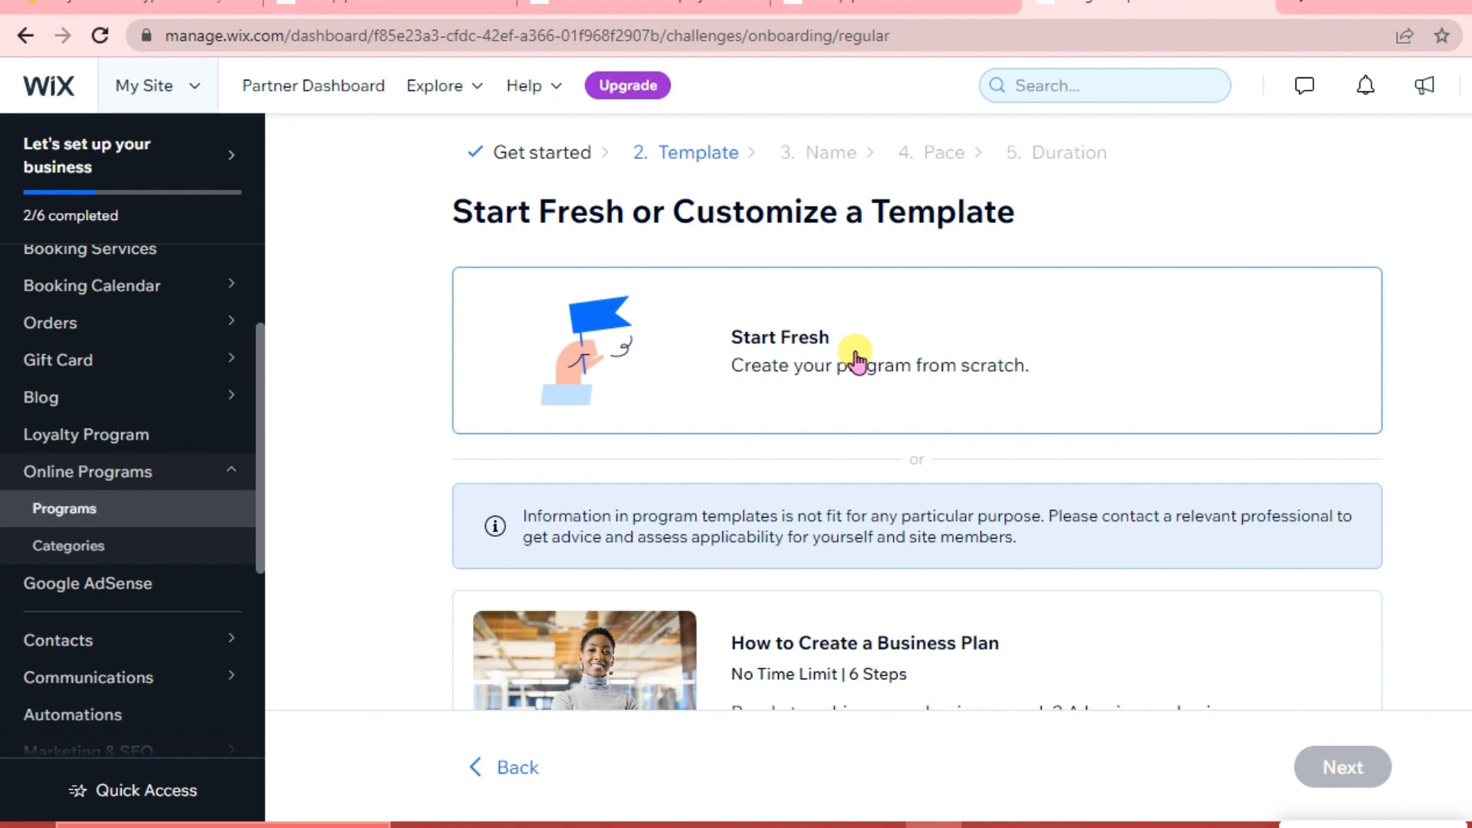
{"action": "left_click", "coordinate": [745, 369]}
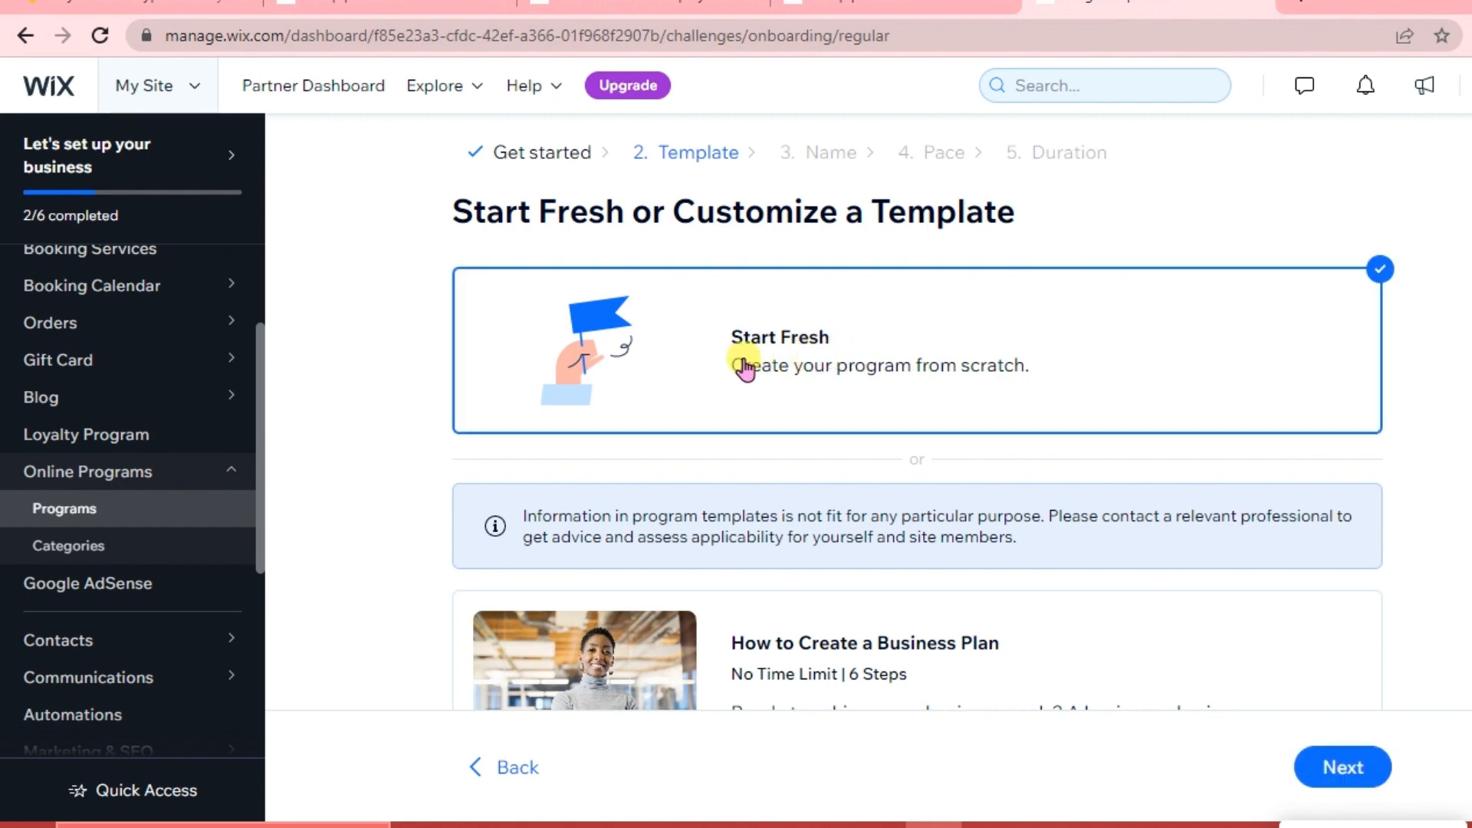
{"action": "left_click", "coordinate": [1334, 763]}
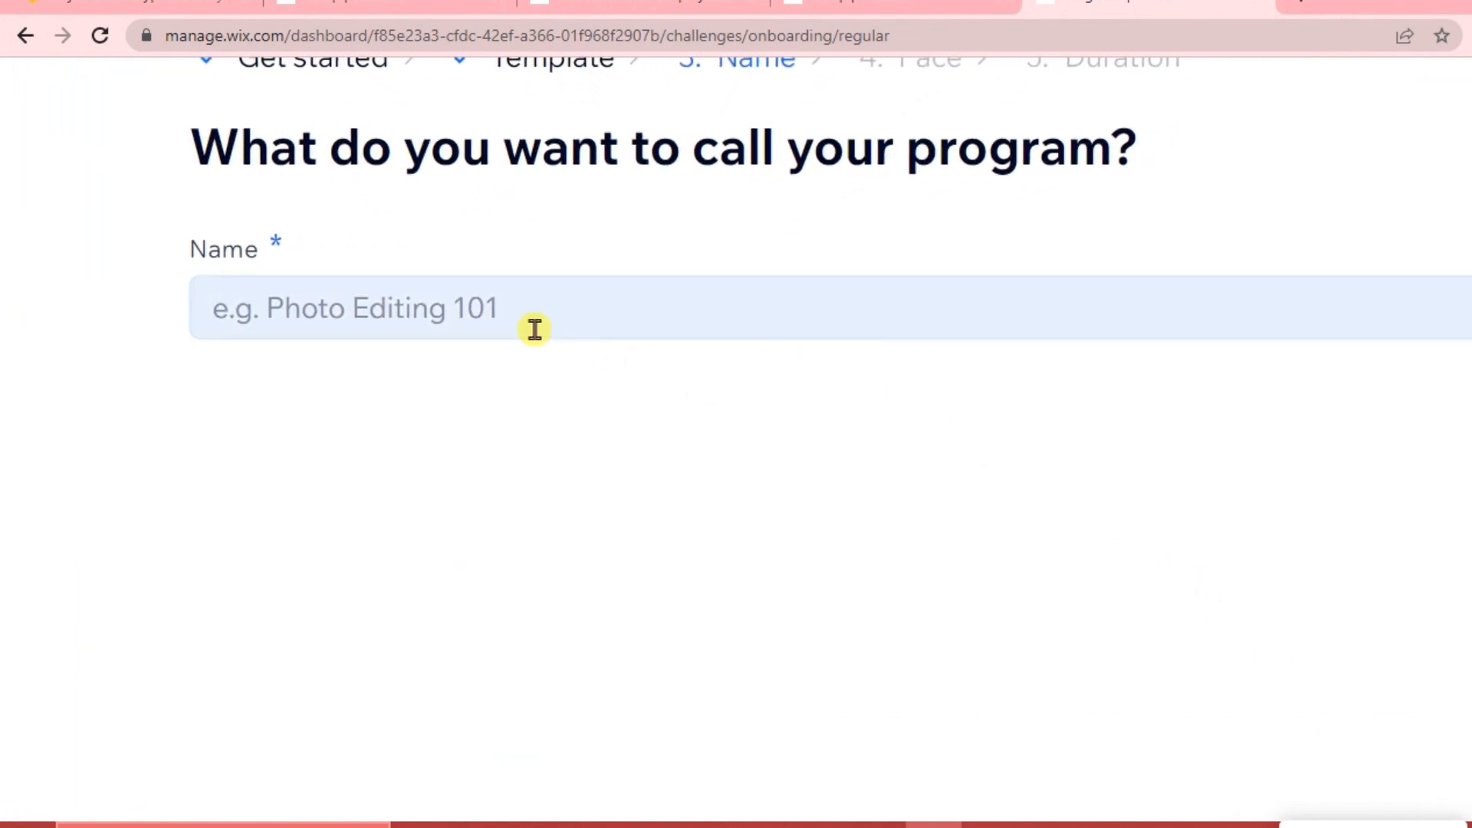
- Name the new program English Courses and continue to the pace options
{"action": "left_click", "coordinate": [683, 329]}
{"action": "type", "text": "English"}
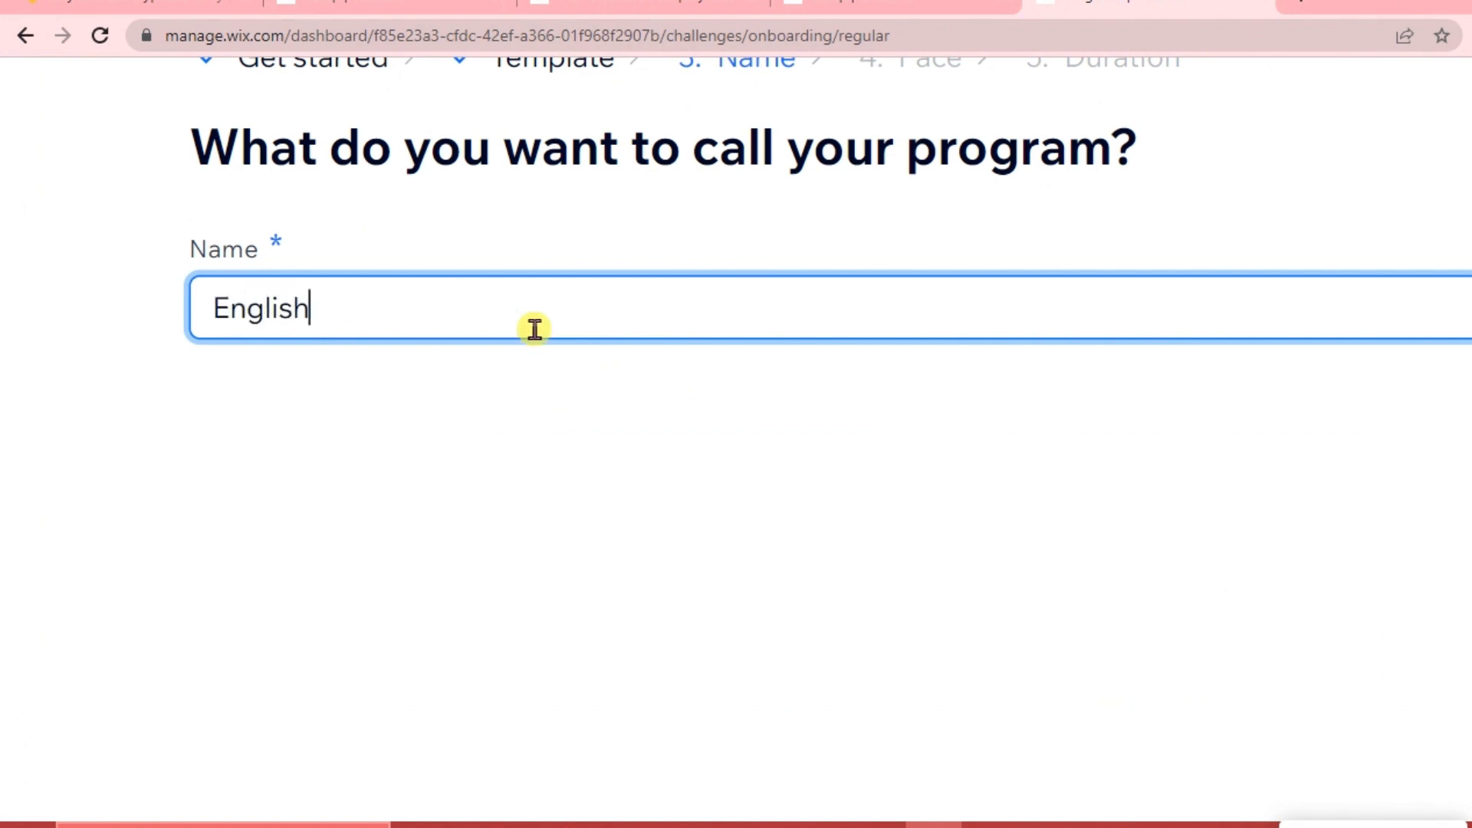
{"action": "type", "text": " Coours"}
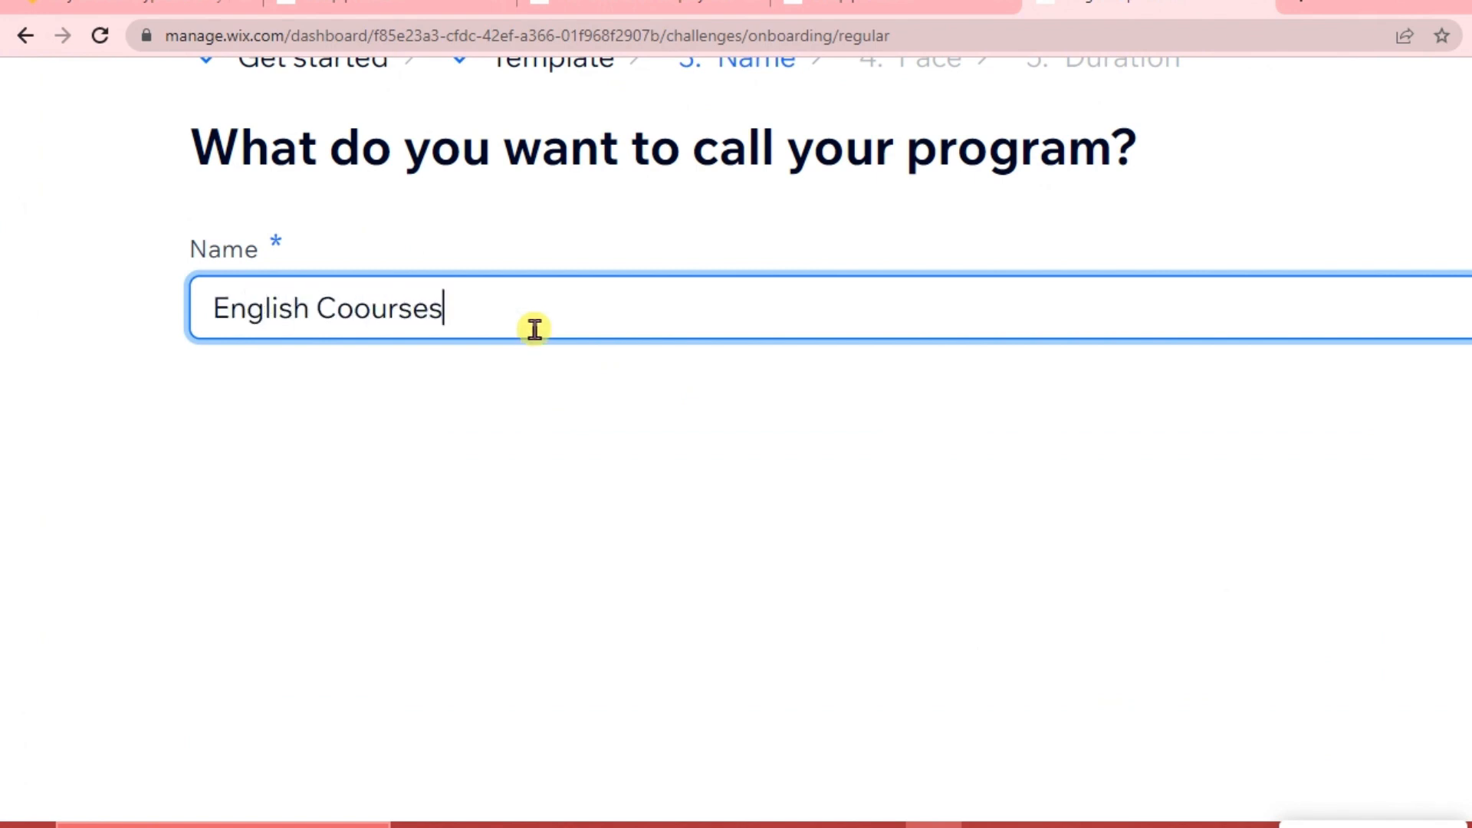
{"action": "type", "text": "es"}
{"action": "left_click", "coordinate": [372, 307]}
{"action": "key", "text": "BackSpace"}
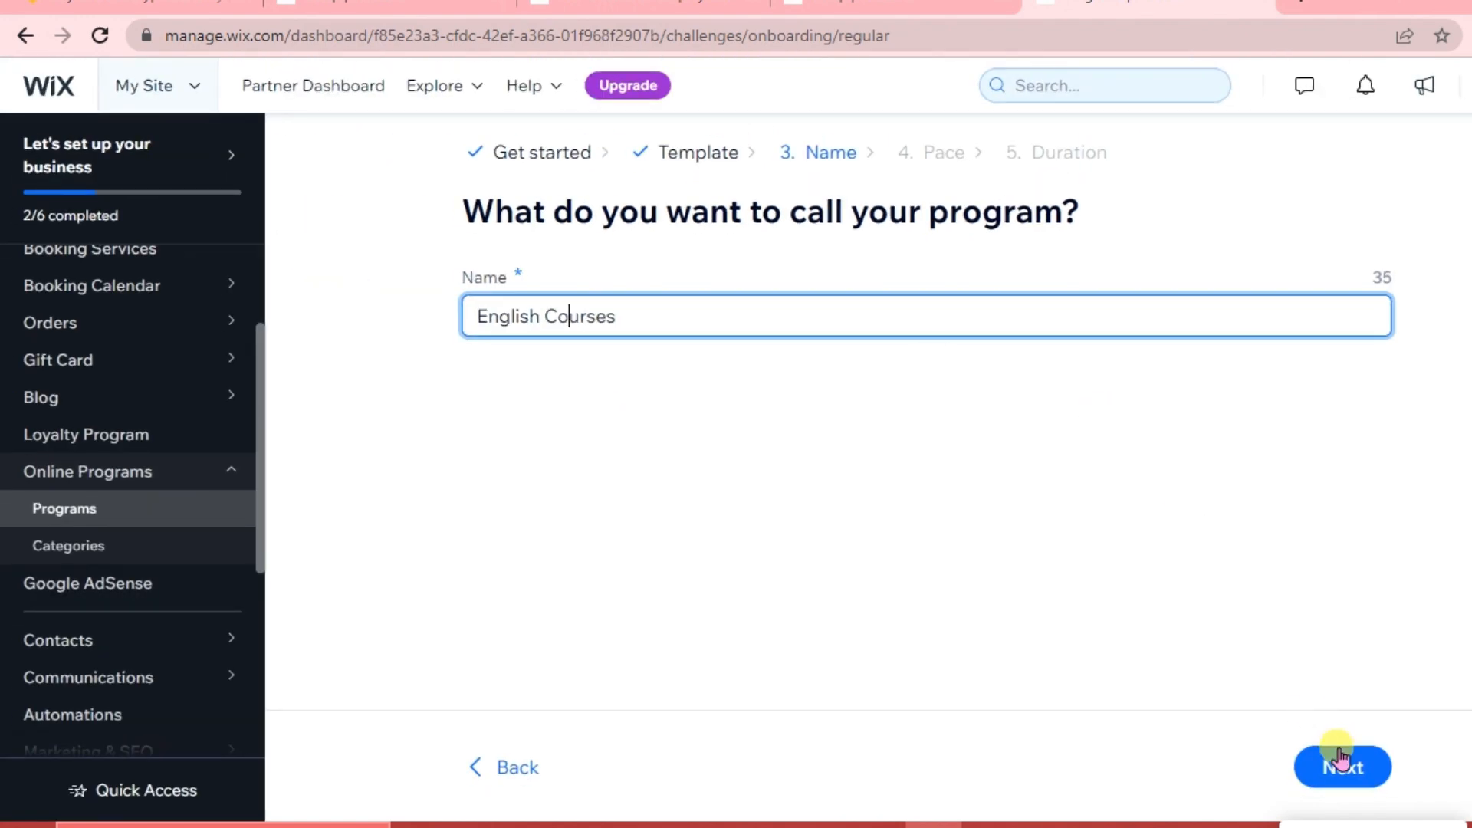
{"action": "left_click", "coordinate": [1340, 759]}
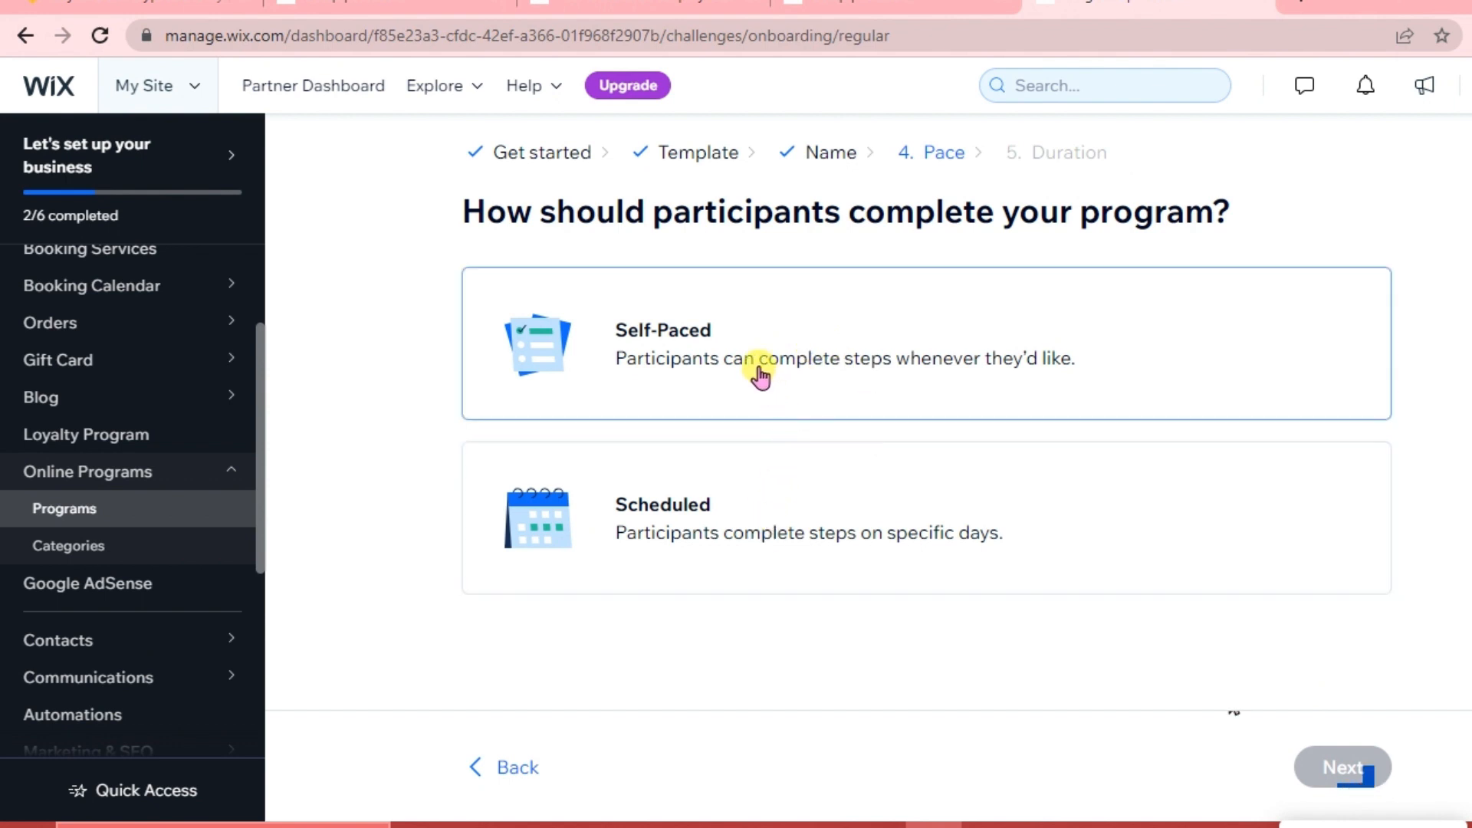
- Make the program self-paced with a time limit of 3 days and finish its initial setup
{"action": "left_click", "coordinate": [736, 353]}
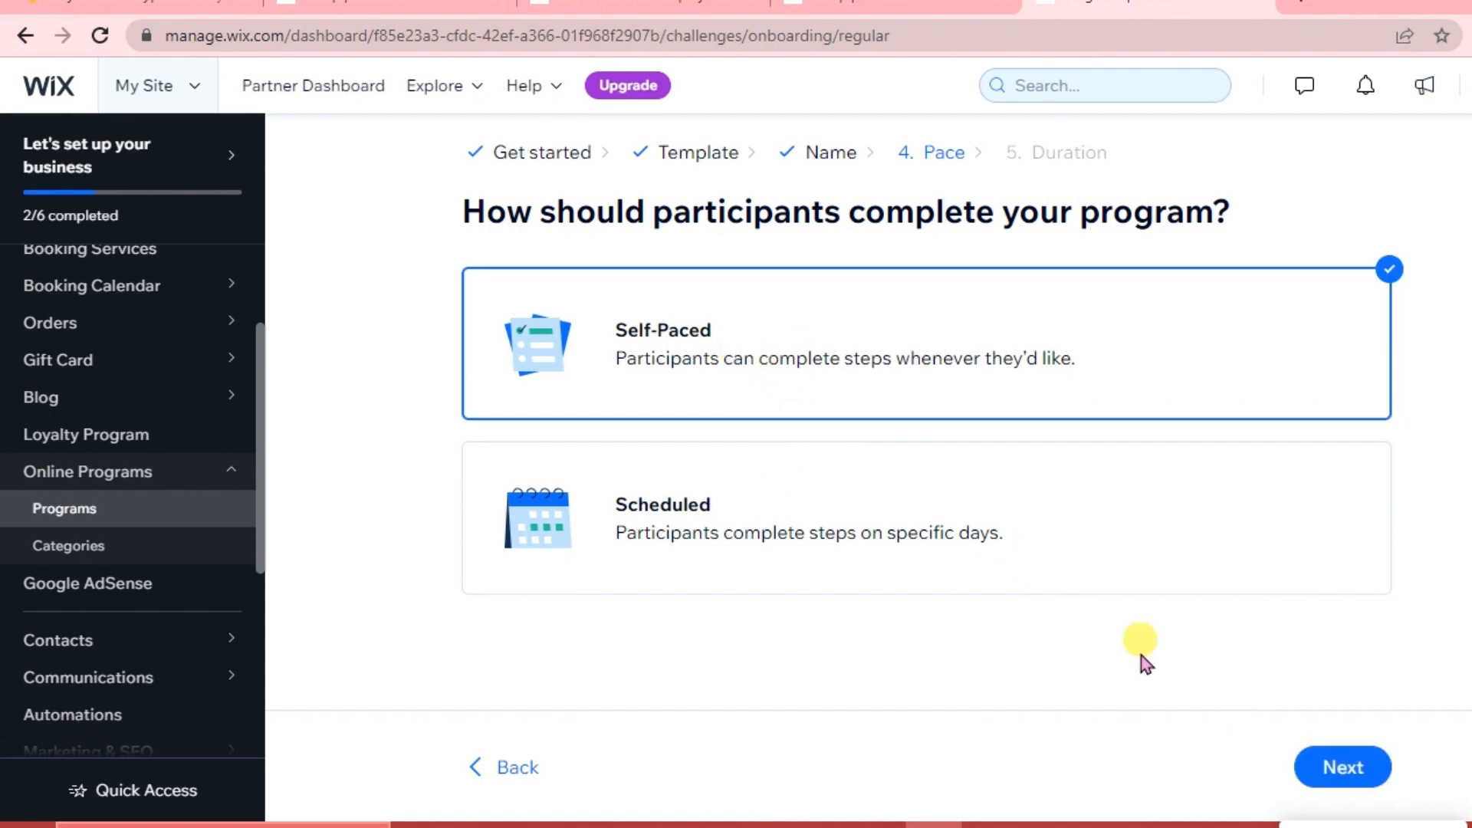
{"action": "left_click", "coordinate": [1342, 768]}
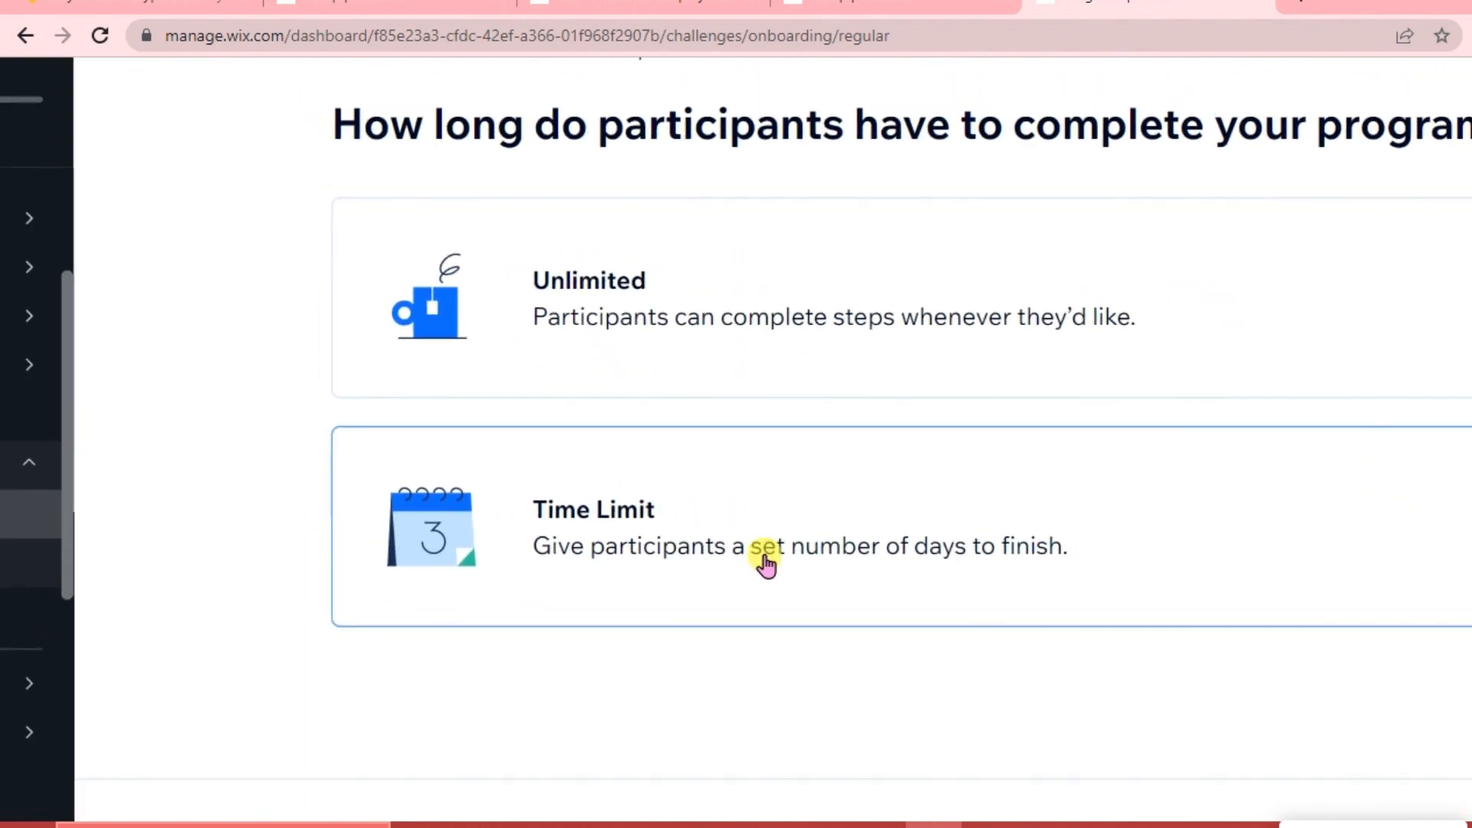
{"action": "left_click", "coordinate": [722, 544]}
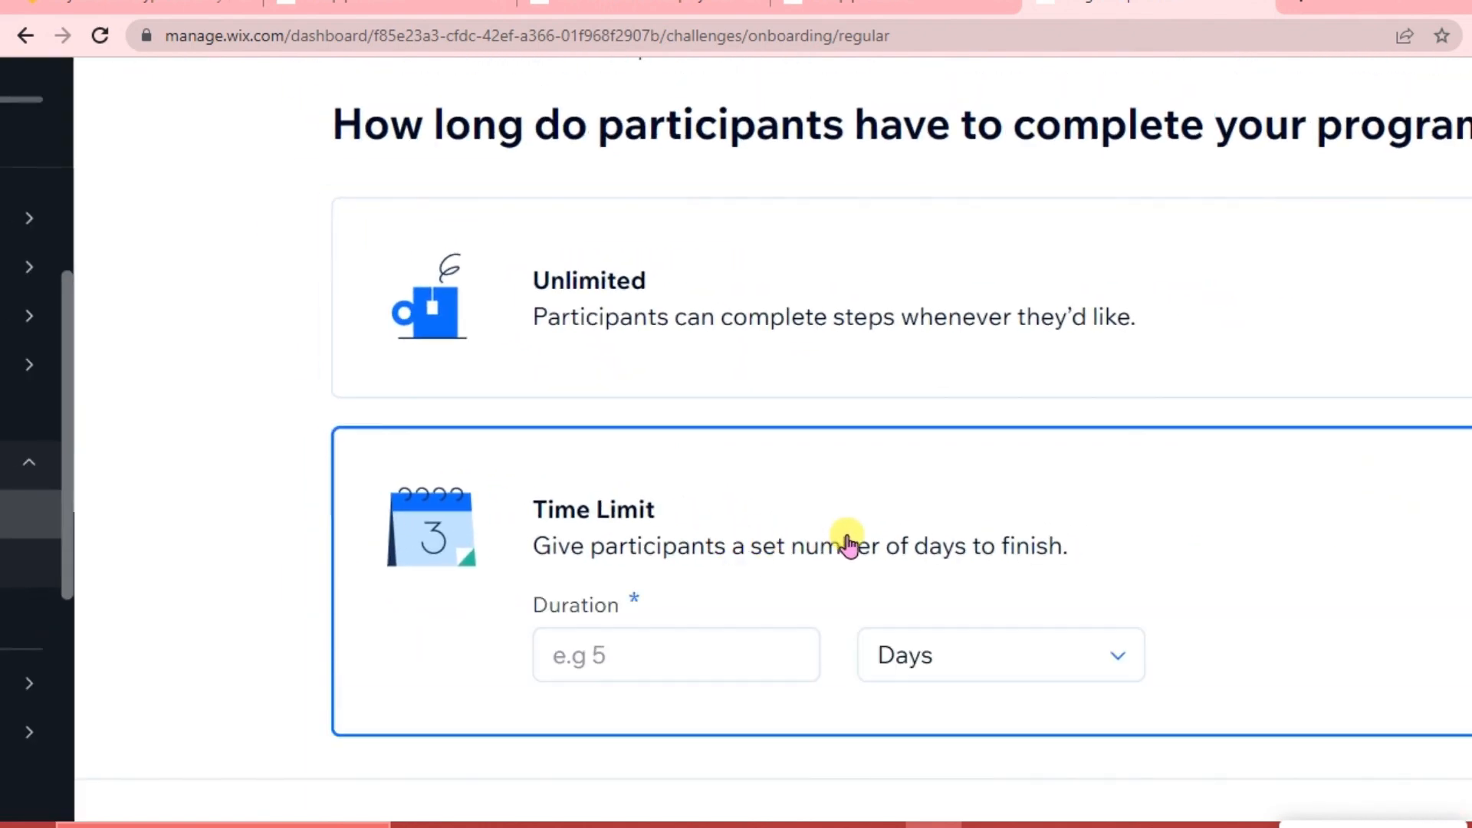
{"action": "scroll", "coordinate": [734, 594], "scroll_direction": "down", "scroll_amount": 1}
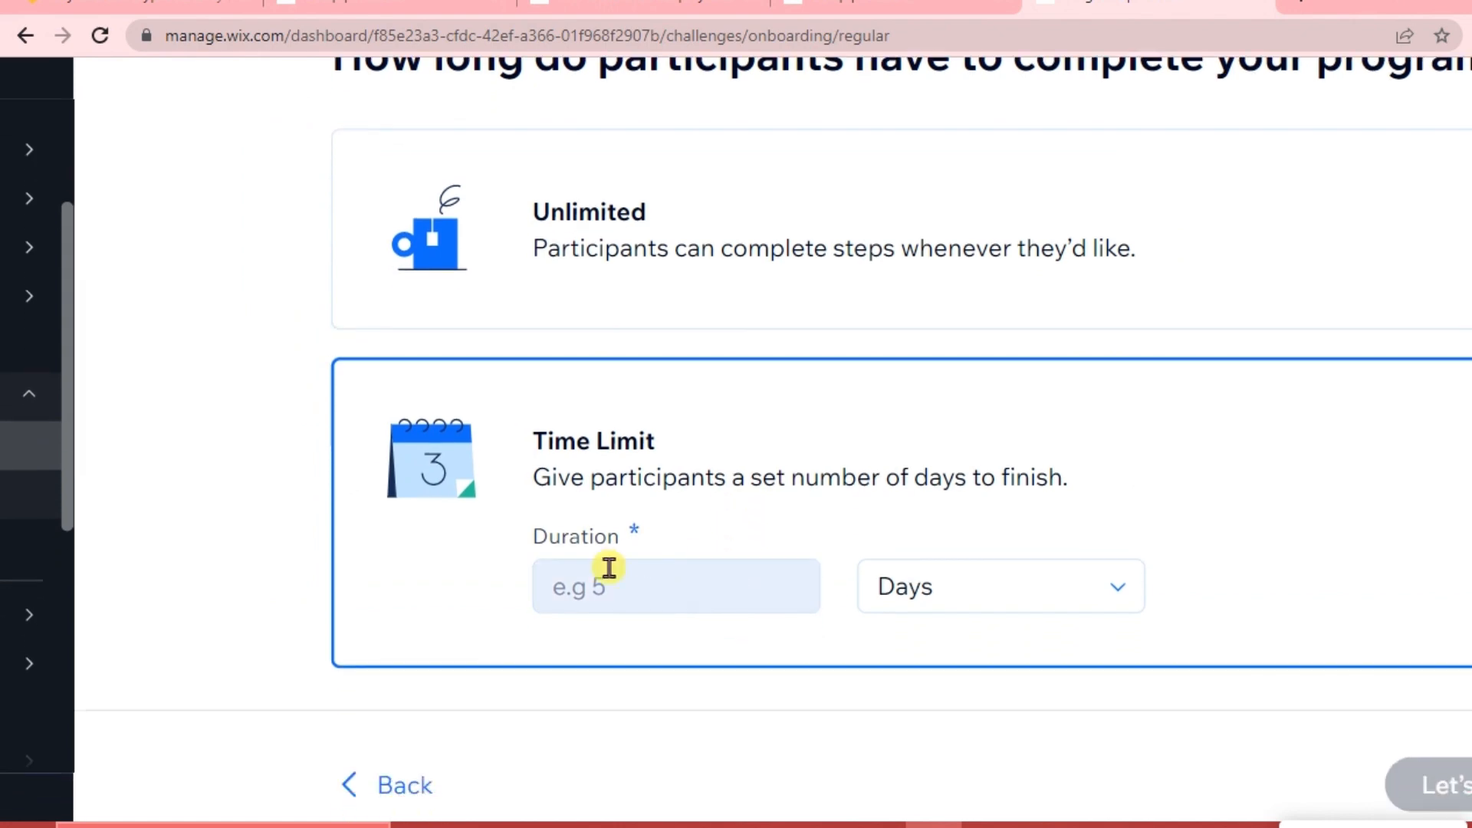
{"action": "left_click", "coordinate": [660, 583]}
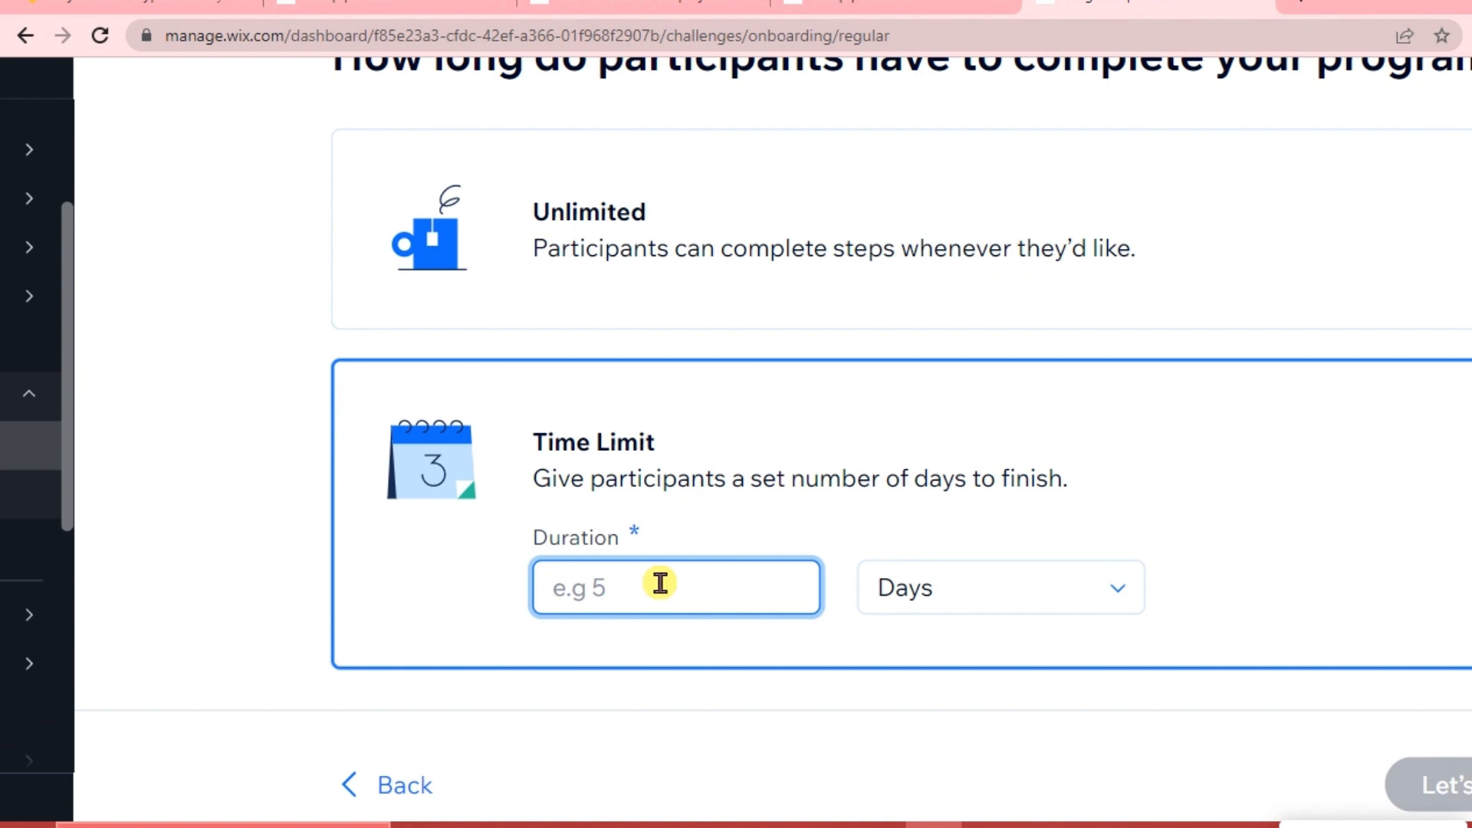
{"action": "type", "text": "3"}
{"action": "left_click", "coordinate": [943, 595]}
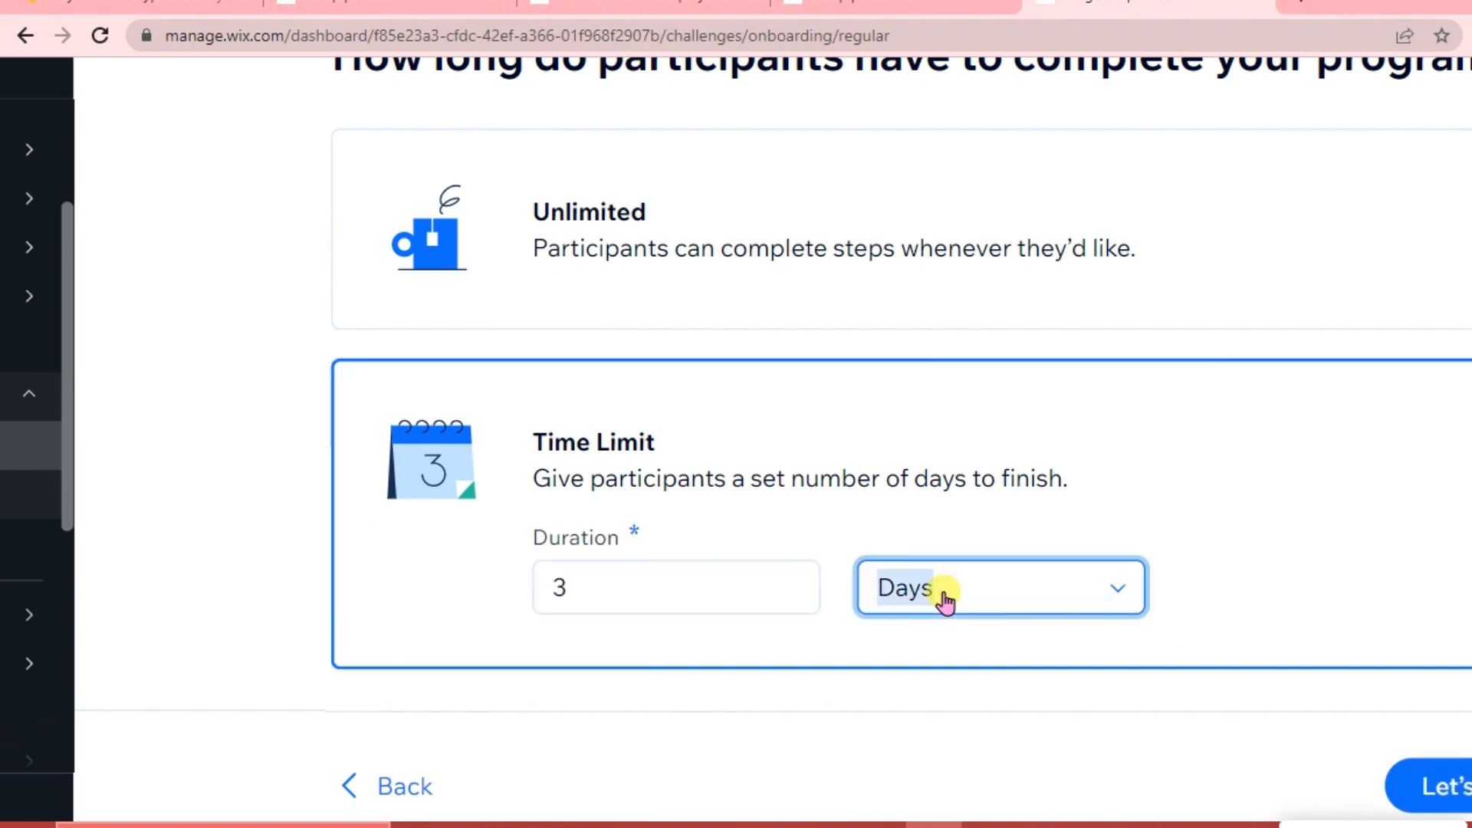
{"action": "scroll", "coordinate": [970, 709], "scroll_direction": "down", "scroll_amount": 1}
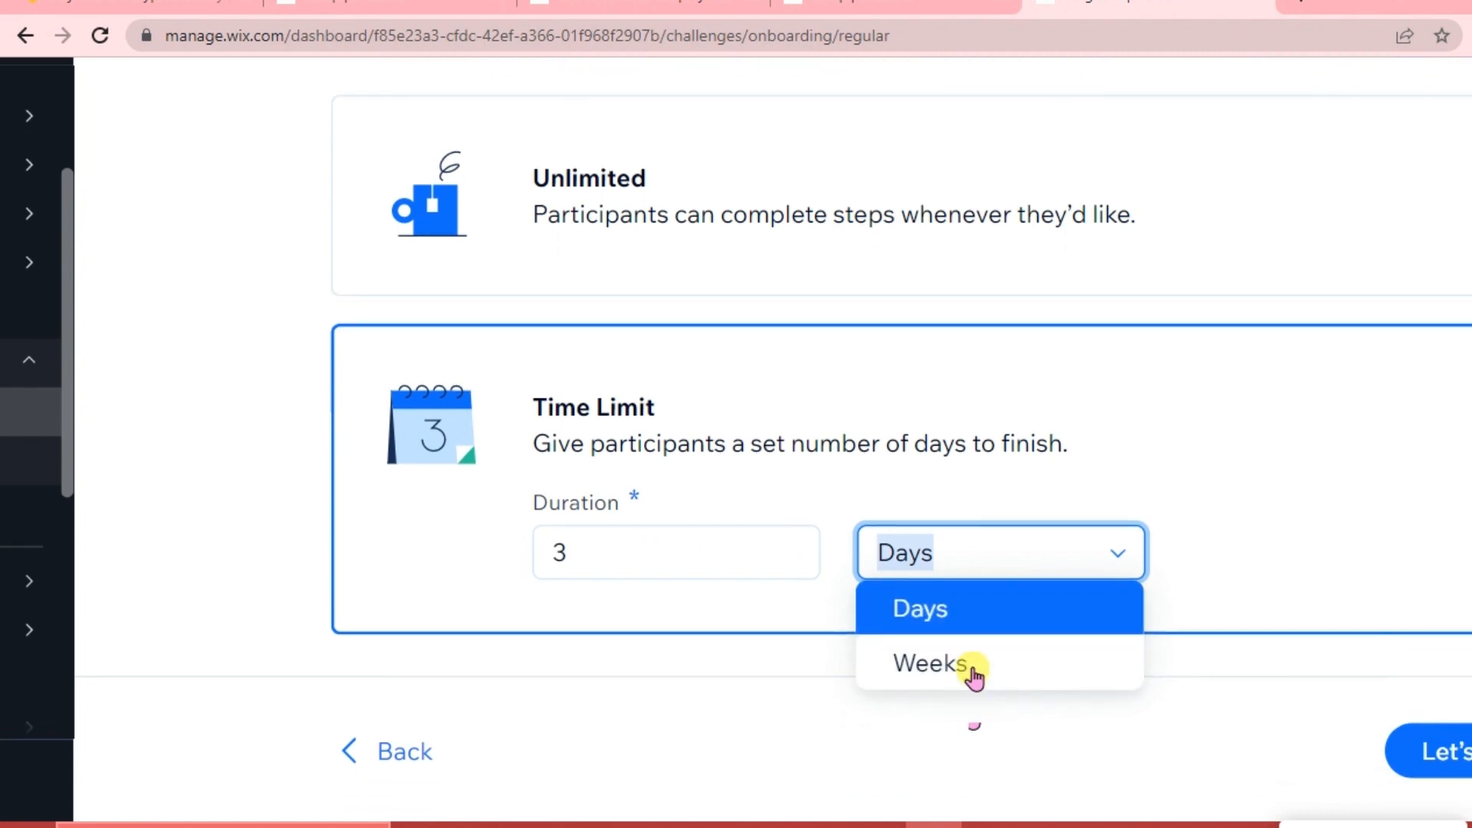
{"action": "left_click", "coordinate": [1000, 630]}
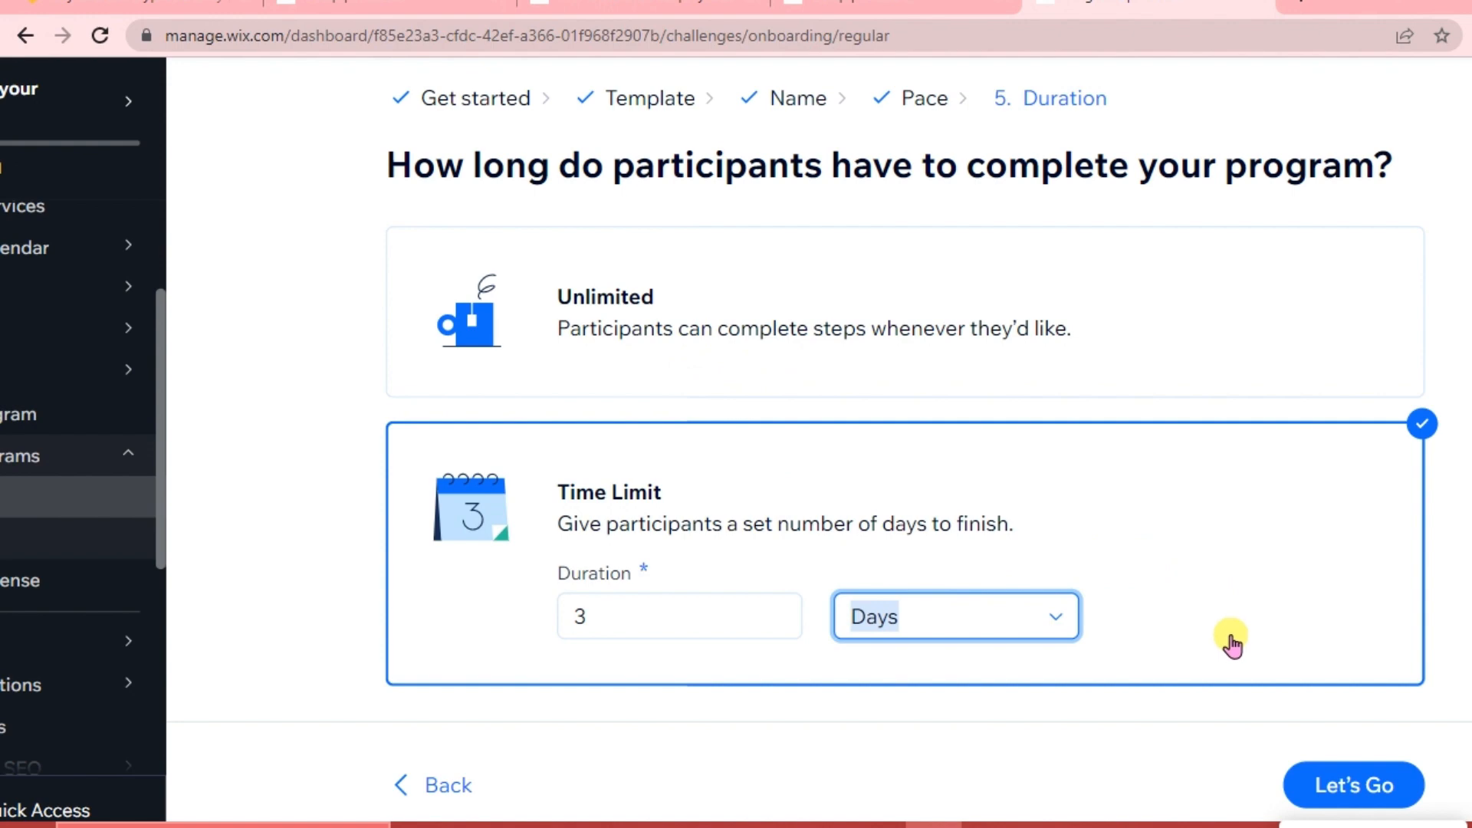
{"action": "left_click", "coordinate": [1353, 761]}
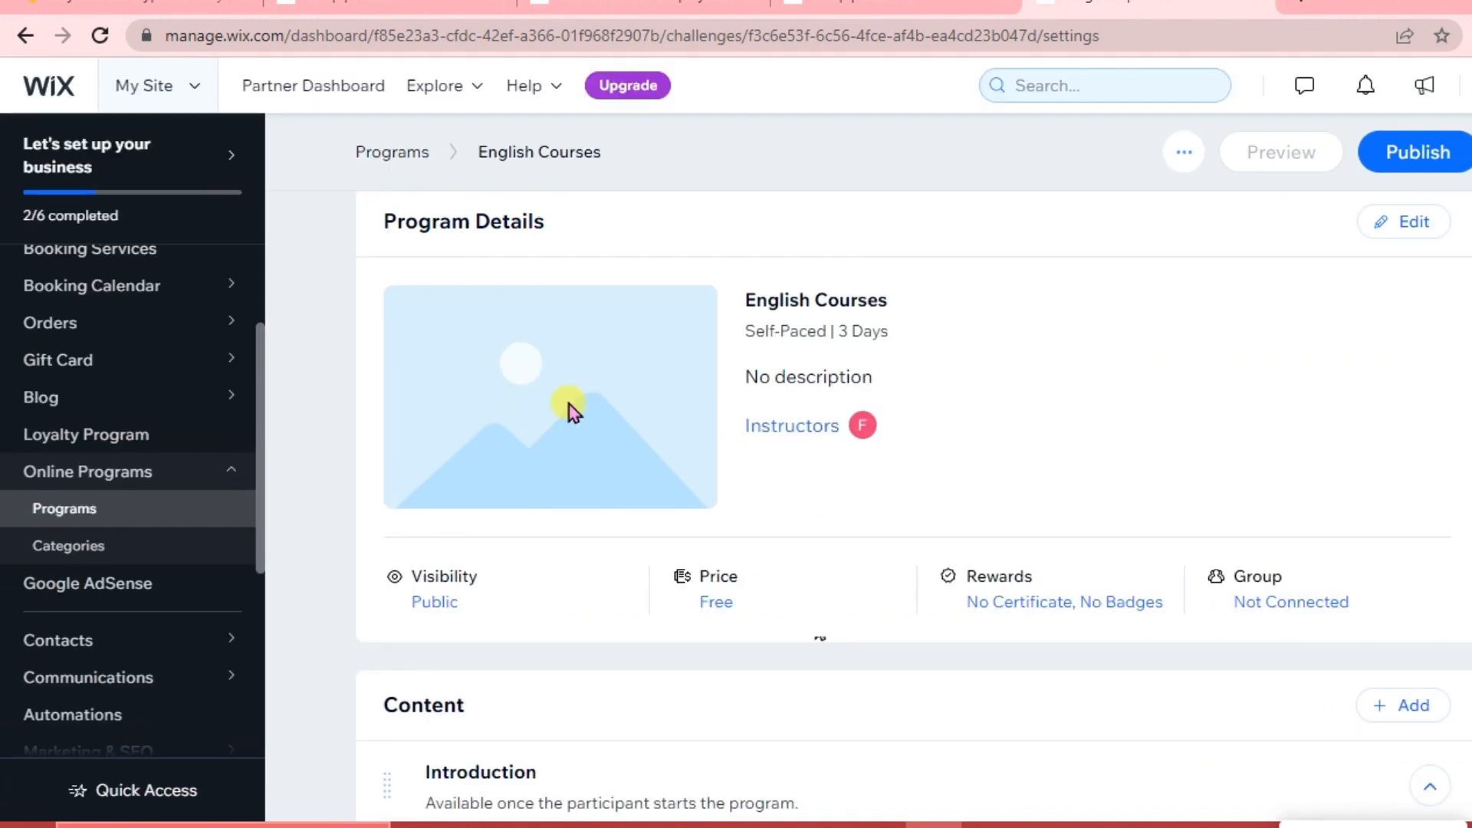
- Open the English Courses visibility settings and make the program Private
{"action": "scroll", "coordinate": [530, 596], "scroll_direction": "down", "scroll_amount": 1}
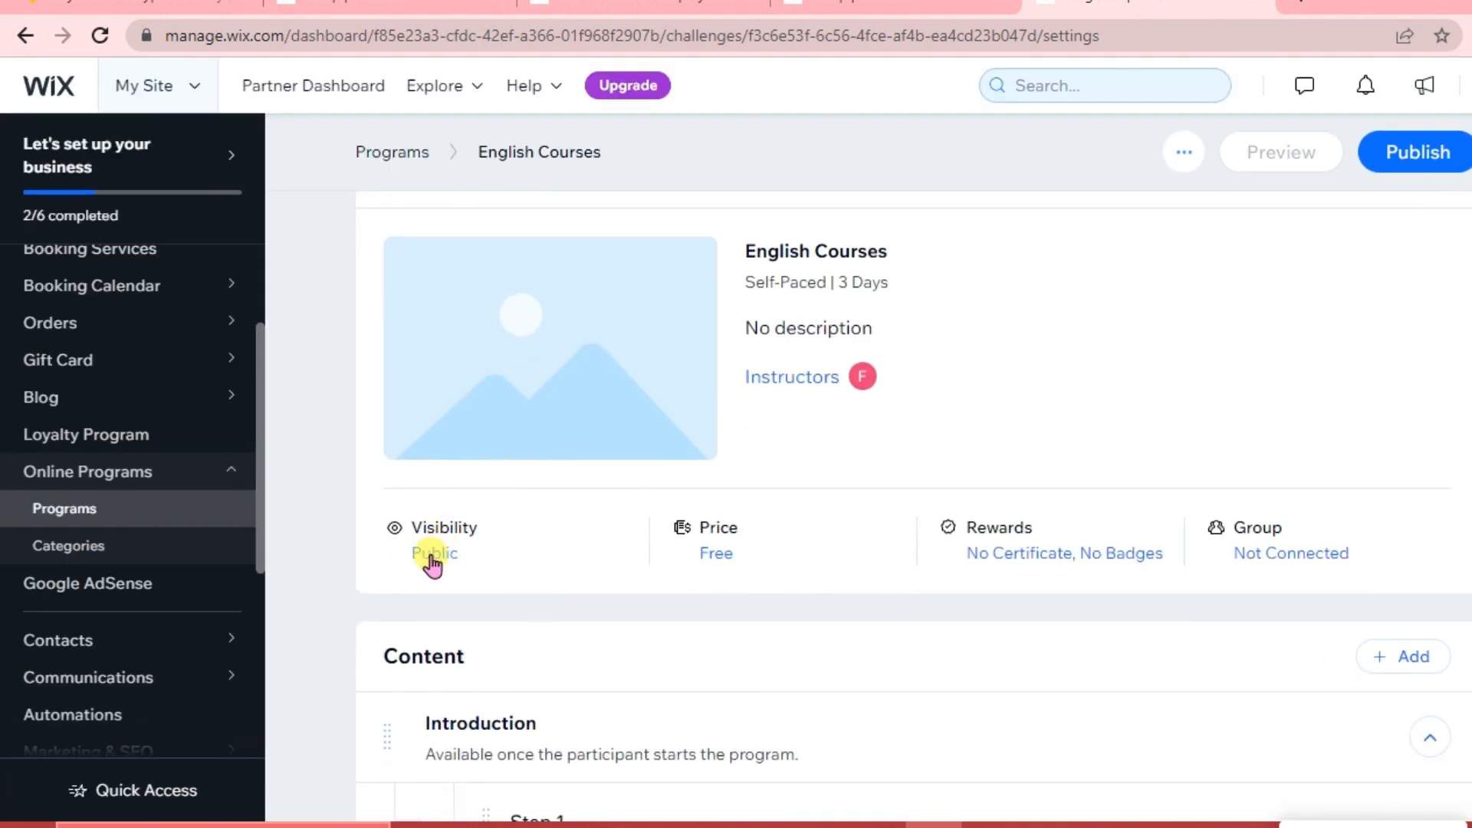
{"action": "left_click", "coordinate": [430, 552]}
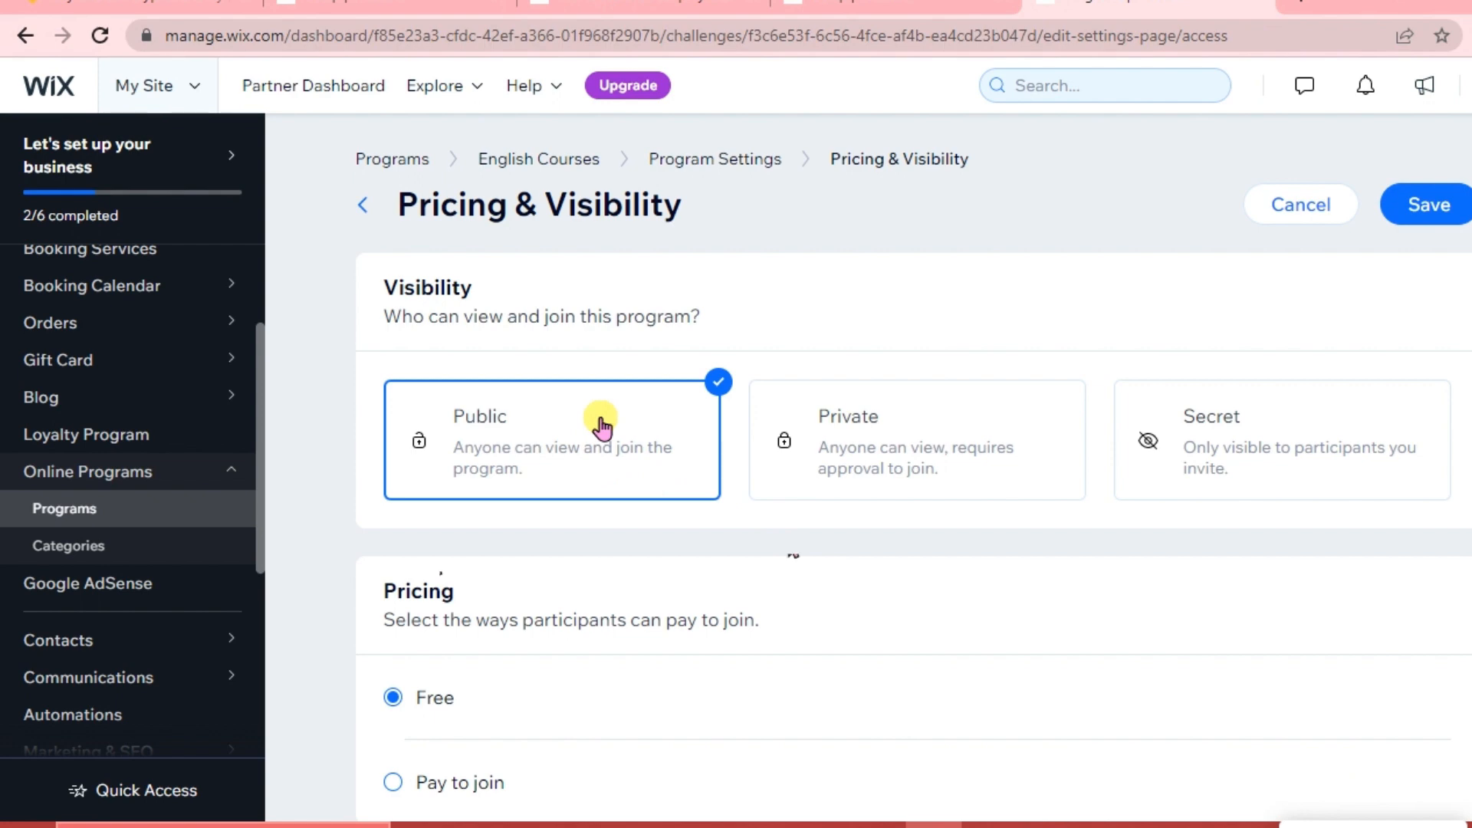
{"action": "left_click", "coordinate": [891, 427]}
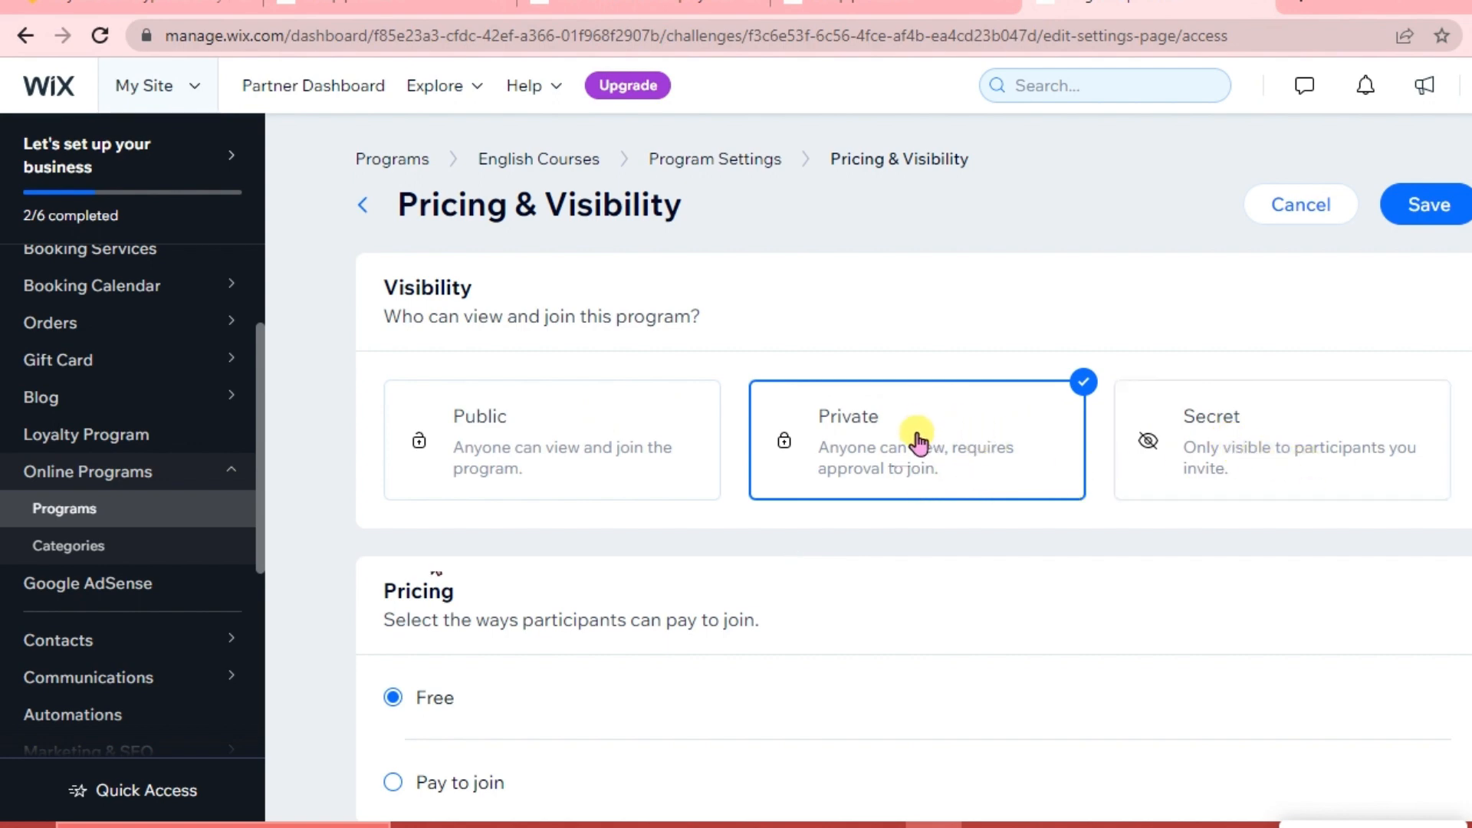
- Make the program pay to join, charging ₱200 per program
{"action": "scroll", "coordinate": [913, 552], "scroll_direction": "down", "scroll_amount": 3}
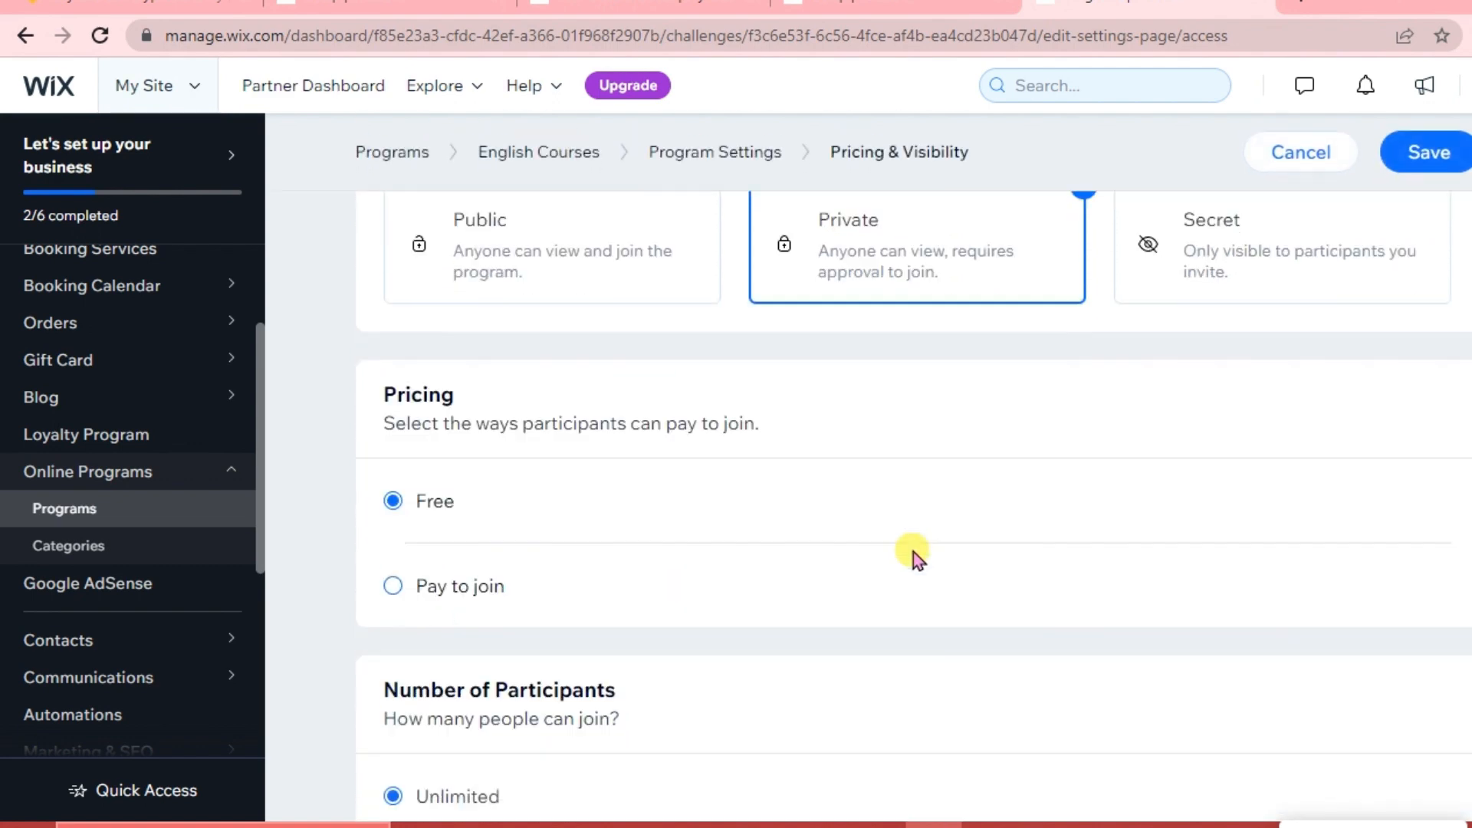
{"action": "scroll", "coordinate": [913, 552], "scroll_direction": "down", "scroll_amount": 1}
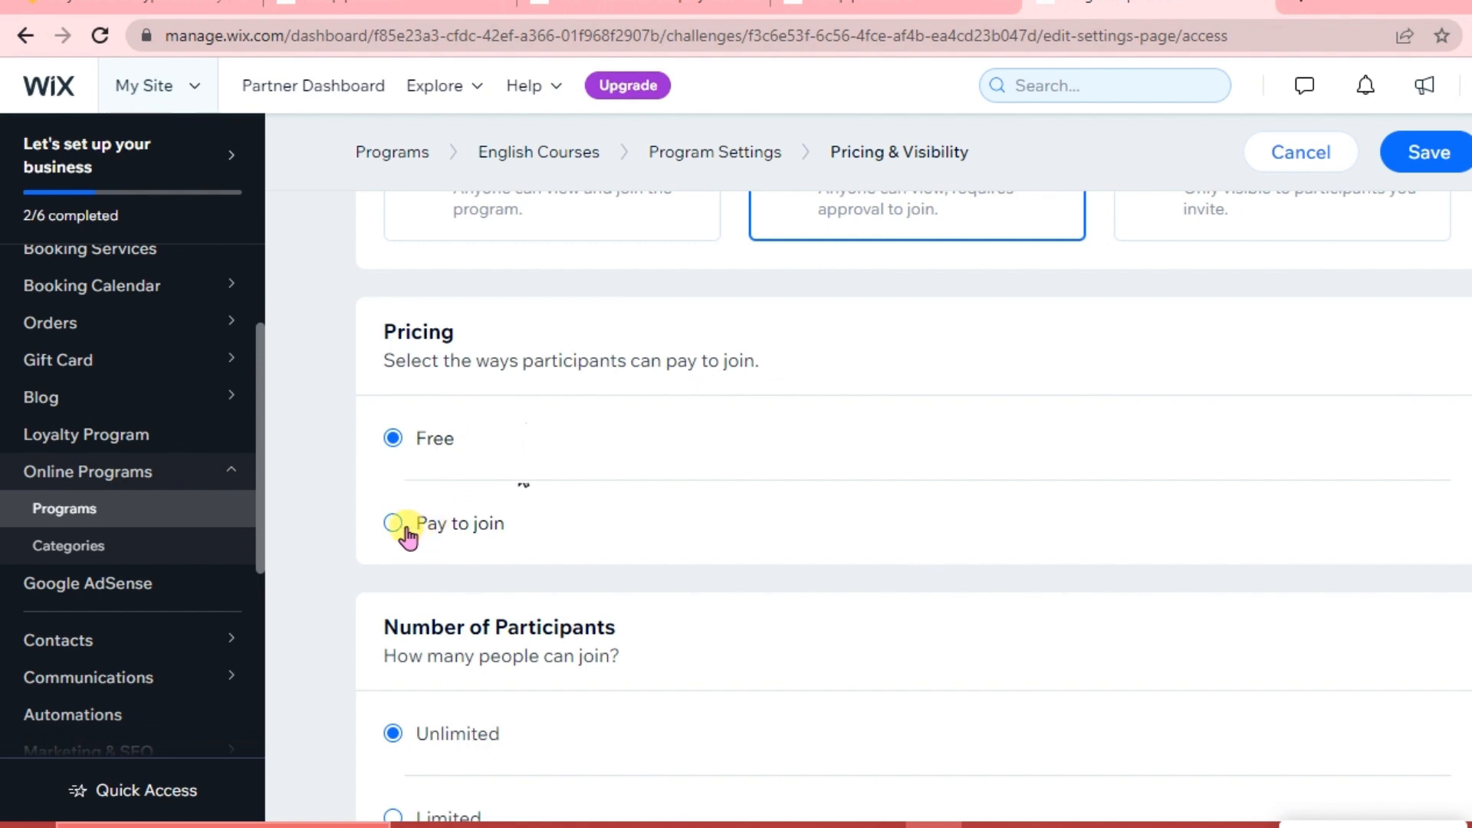
{"action": "scroll", "coordinate": [526, 617], "scroll_direction": "down", "scroll_amount": 1}
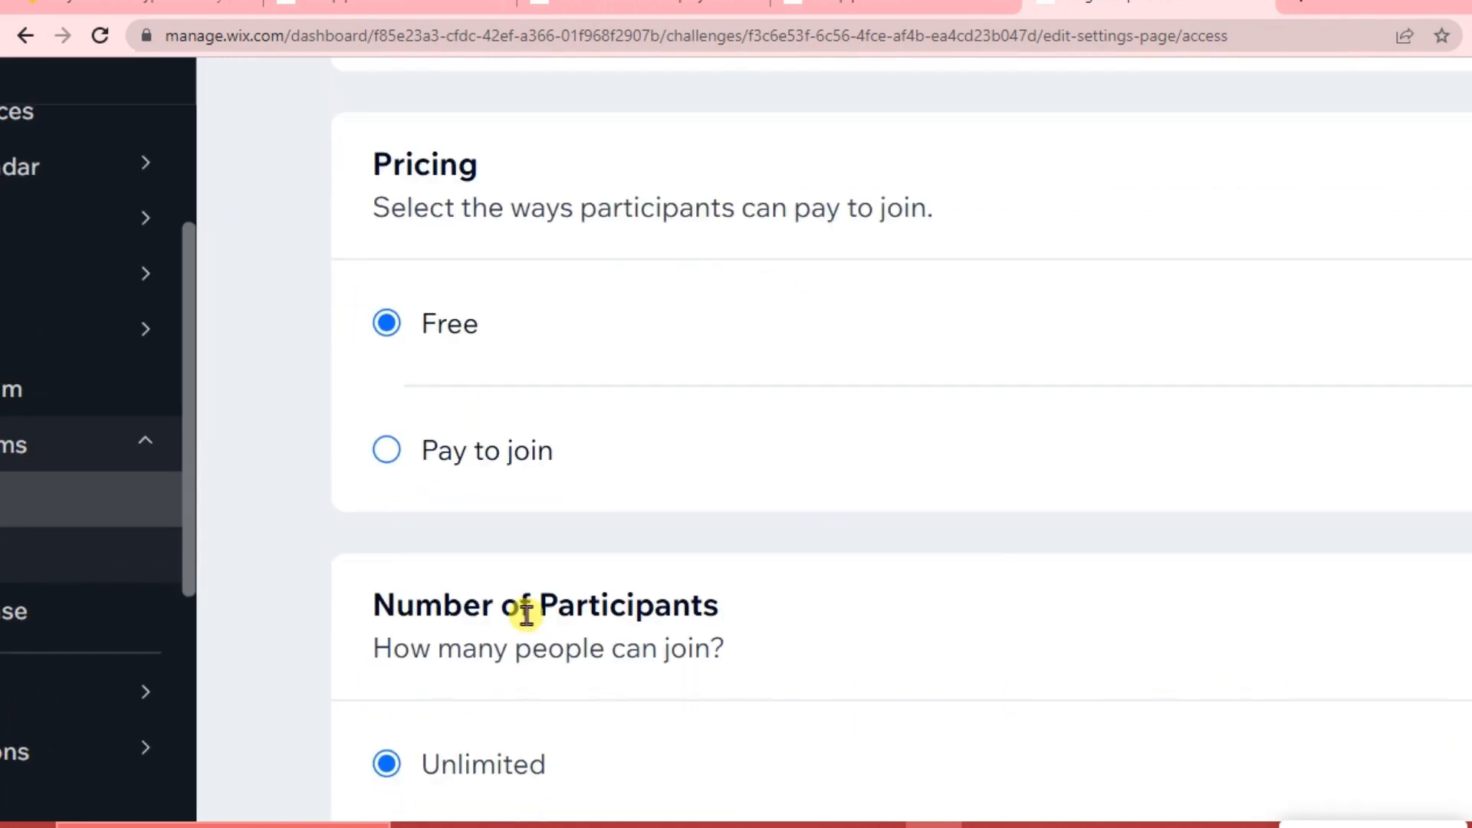
{"action": "scroll", "coordinate": [445, 414], "scroll_direction": "up", "scroll_amount": 3}
{"action": "scroll", "coordinate": [547, 512], "scroll_direction": "up", "scroll_amount": 1}
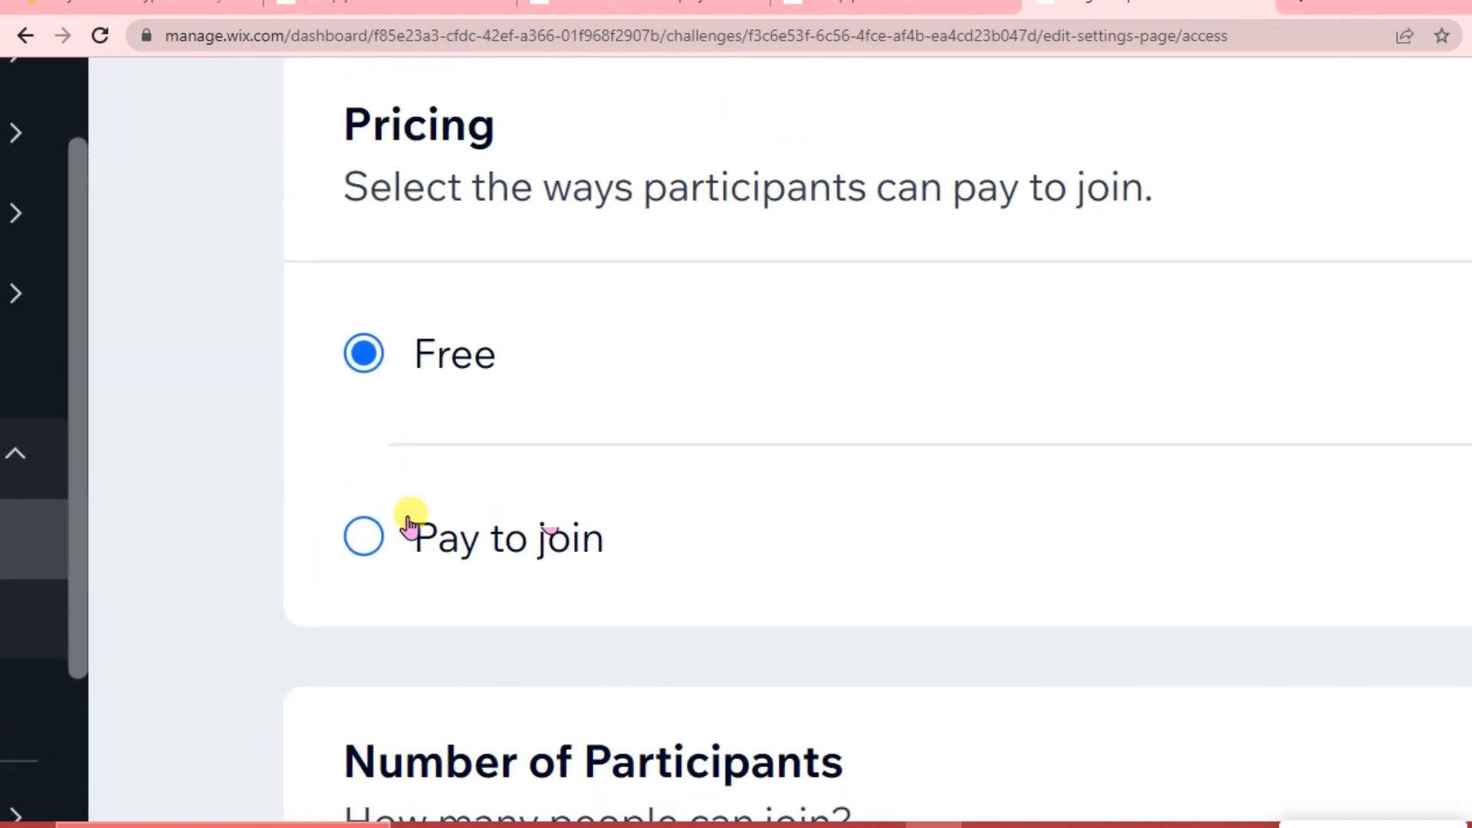
{"action": "left_click", "coordinate": [362, 536]}
{"action": "scroll", "coordinate": [518, 596], "scroll_direction": "down", "scroll_amount": 4}
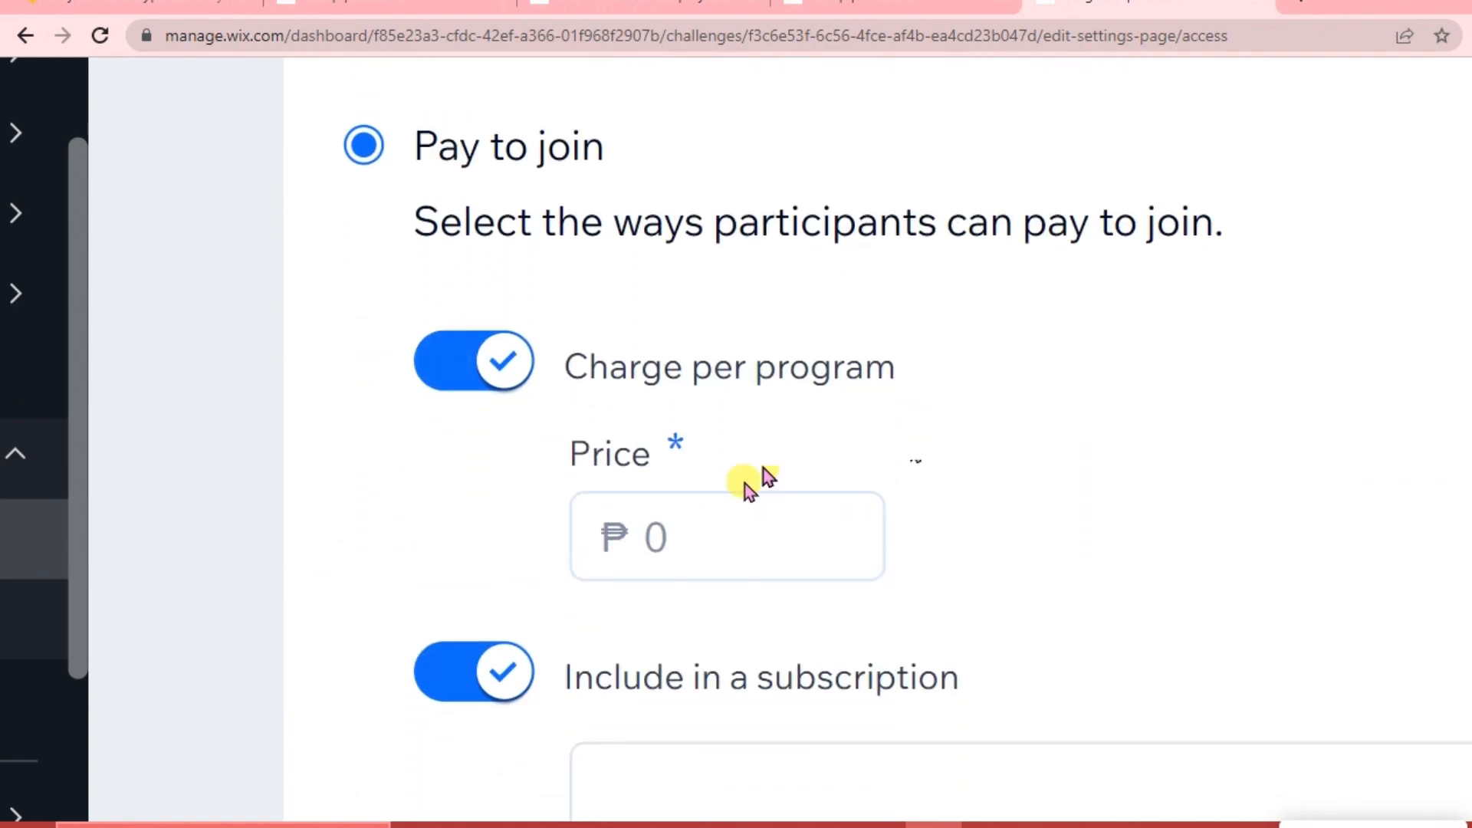
{"action": "left_click", "coordinate": [683, 535]}
{"action": "type", "text": "2"}
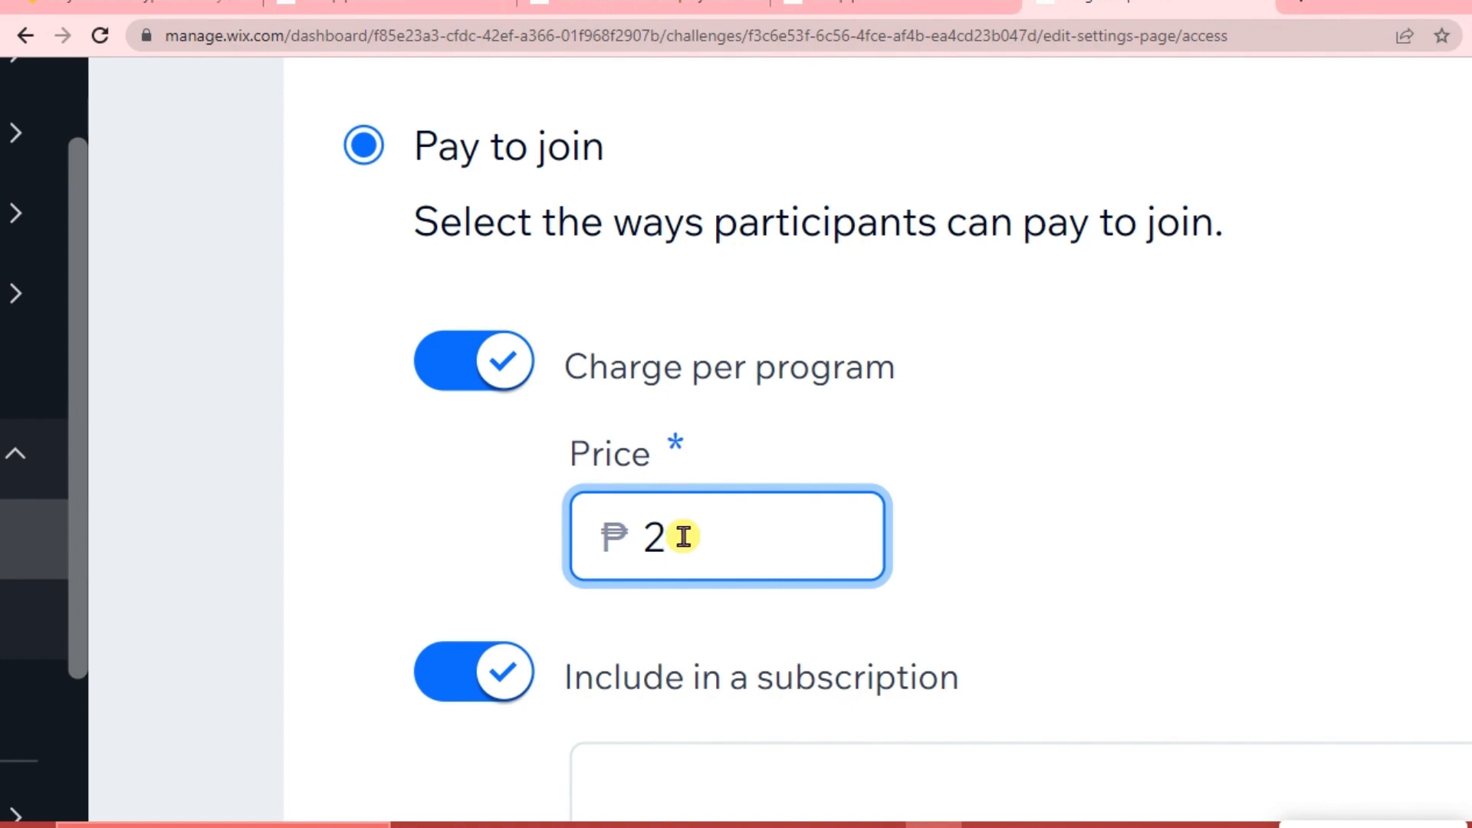
{"action": "type", "text": "00"}
- Turn off including the program in a subscription
{"action": "scroll", "coordinate": [911, 635], "scroll_direction": "down", "scroll_amount": 3}
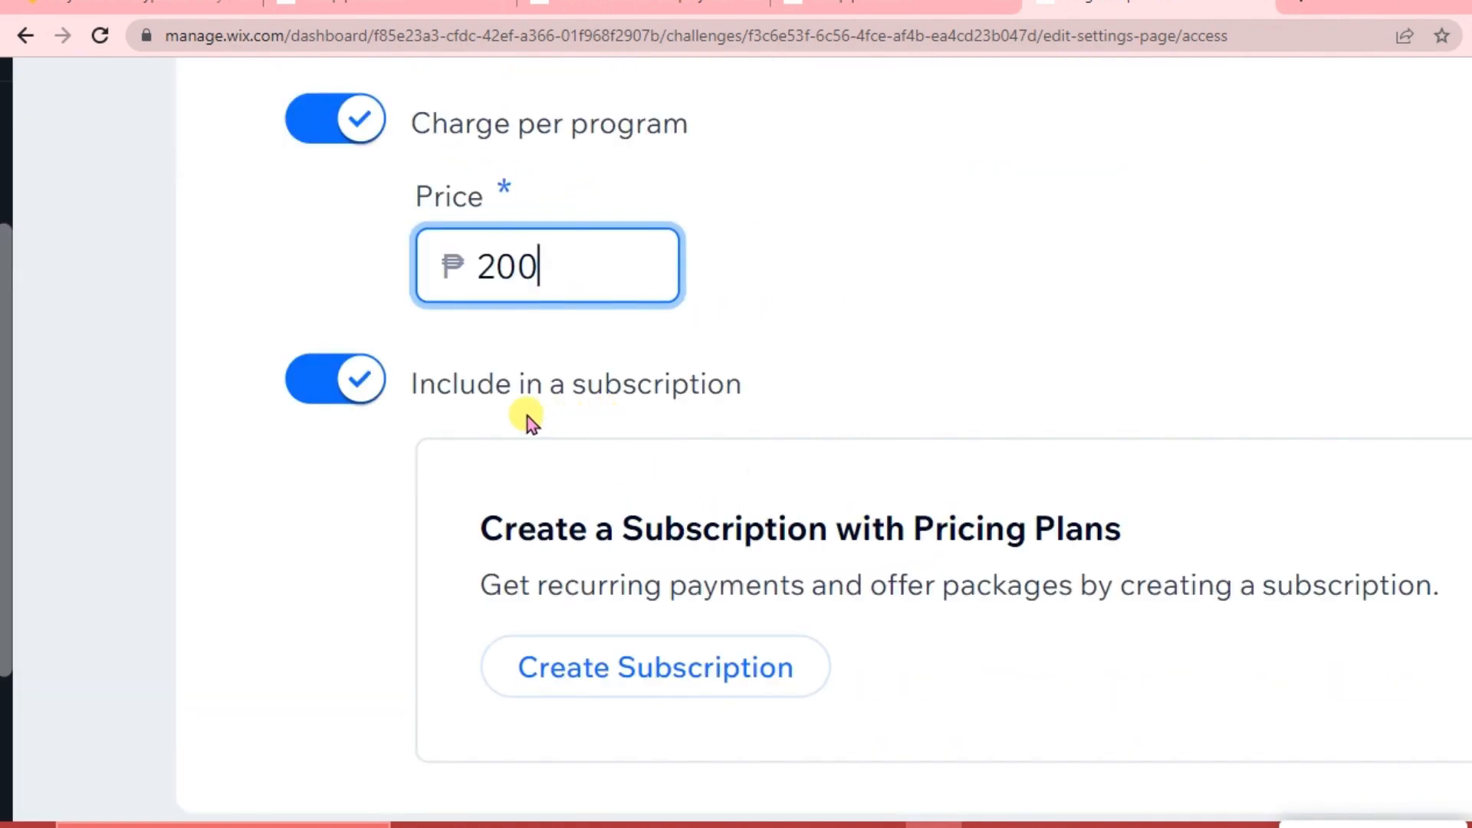
{"action": "left_click", "coordinate": [693, 672]}
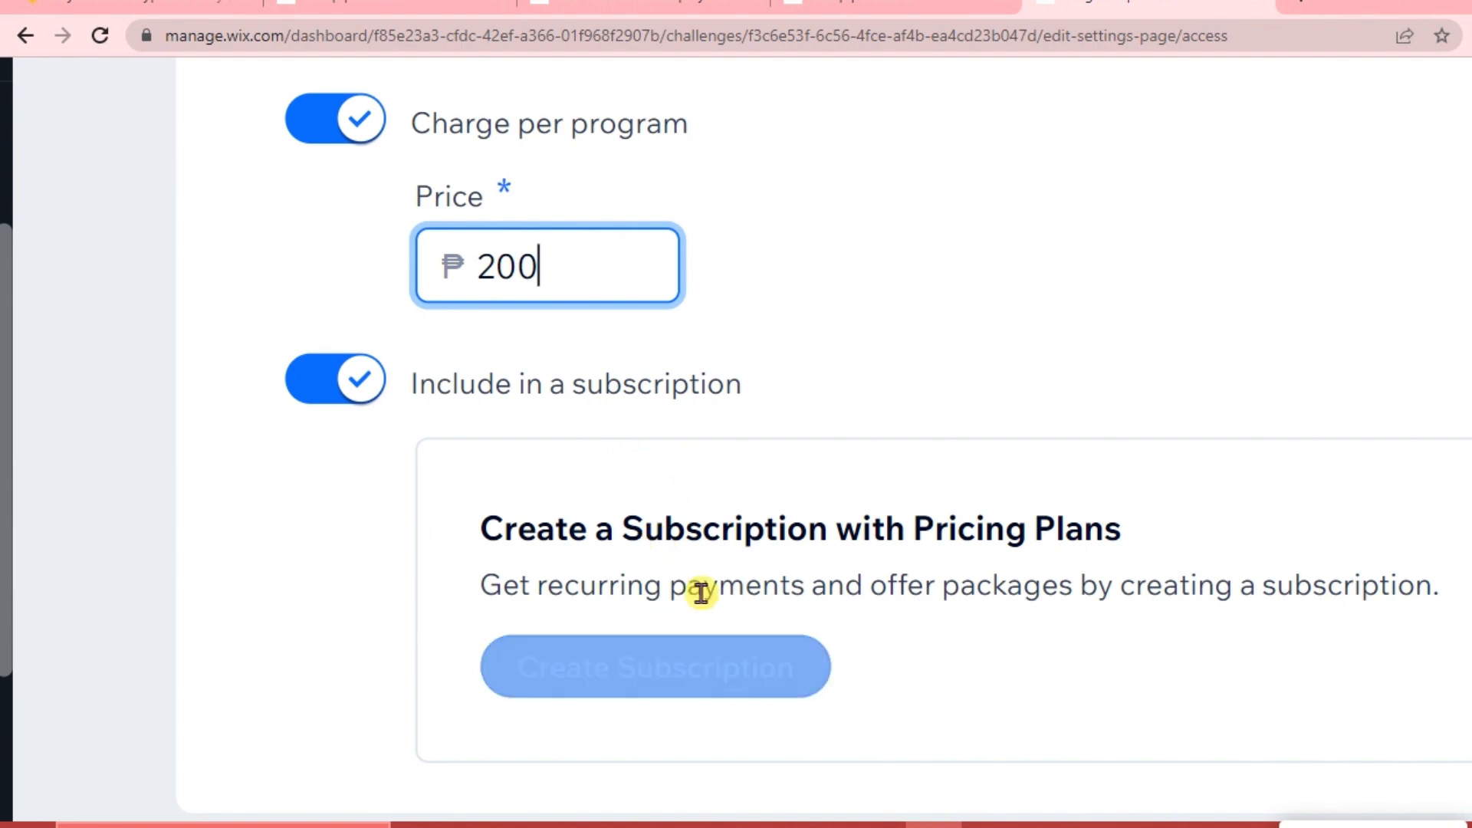
{"action": "left_click", "coordinate": [364, 391]}
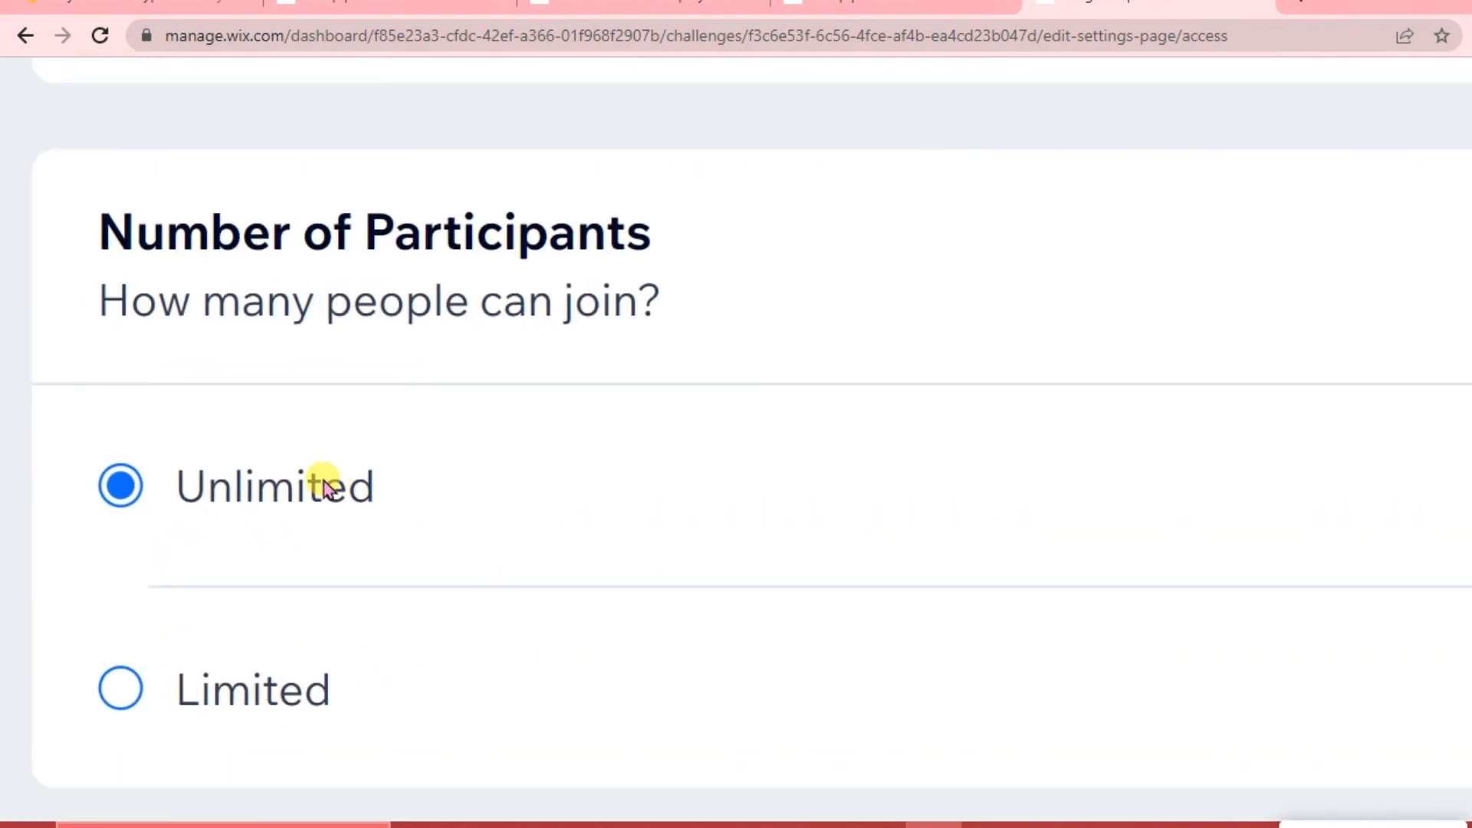
- Limit the number of participants to a maximum of 20
{"action": "scroll", "coordinate": [352, 566], "scroll_direction": "down", "scroll_amount": 1}
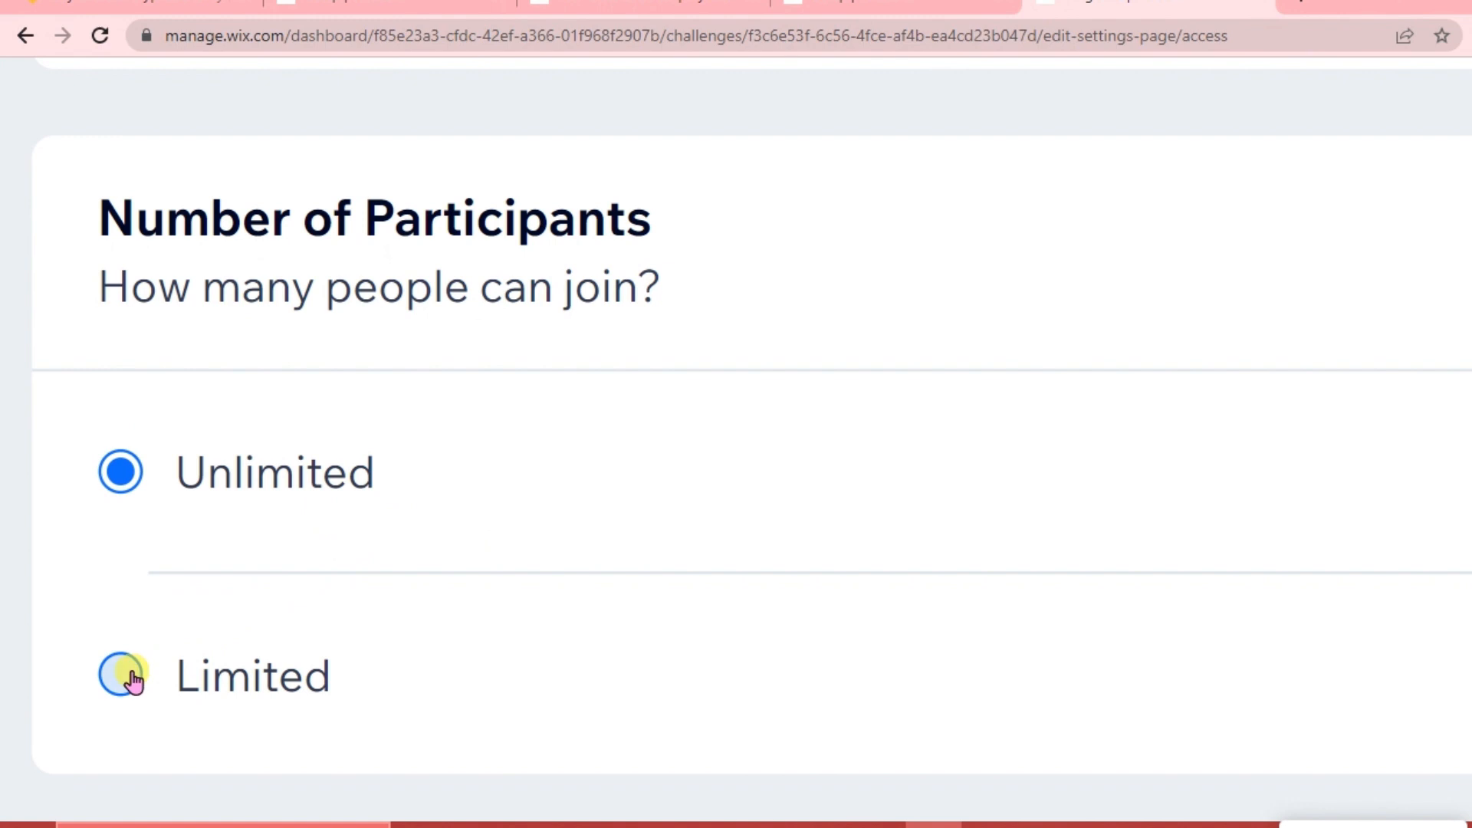
{"action": "scroll", "coordinate": [132, 680], "scroll_direction": "down", "scroll_amount": 1}
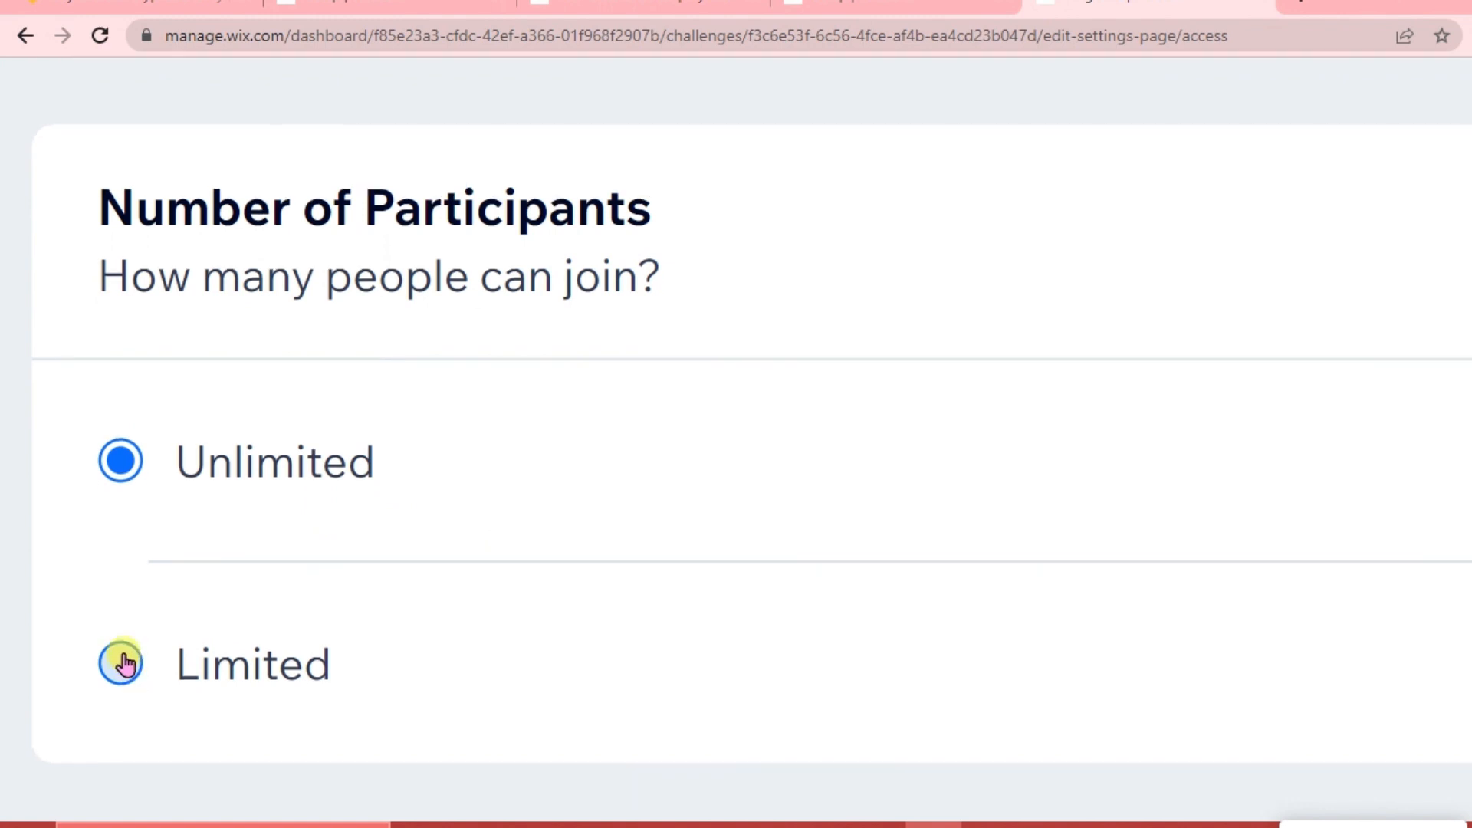
{"action": "left_click", "coordinate": [121, 663]}
{"action": "scroll", "coordinate": [292, 674], "scroll_direction": "down", "scroll_amount": 3}
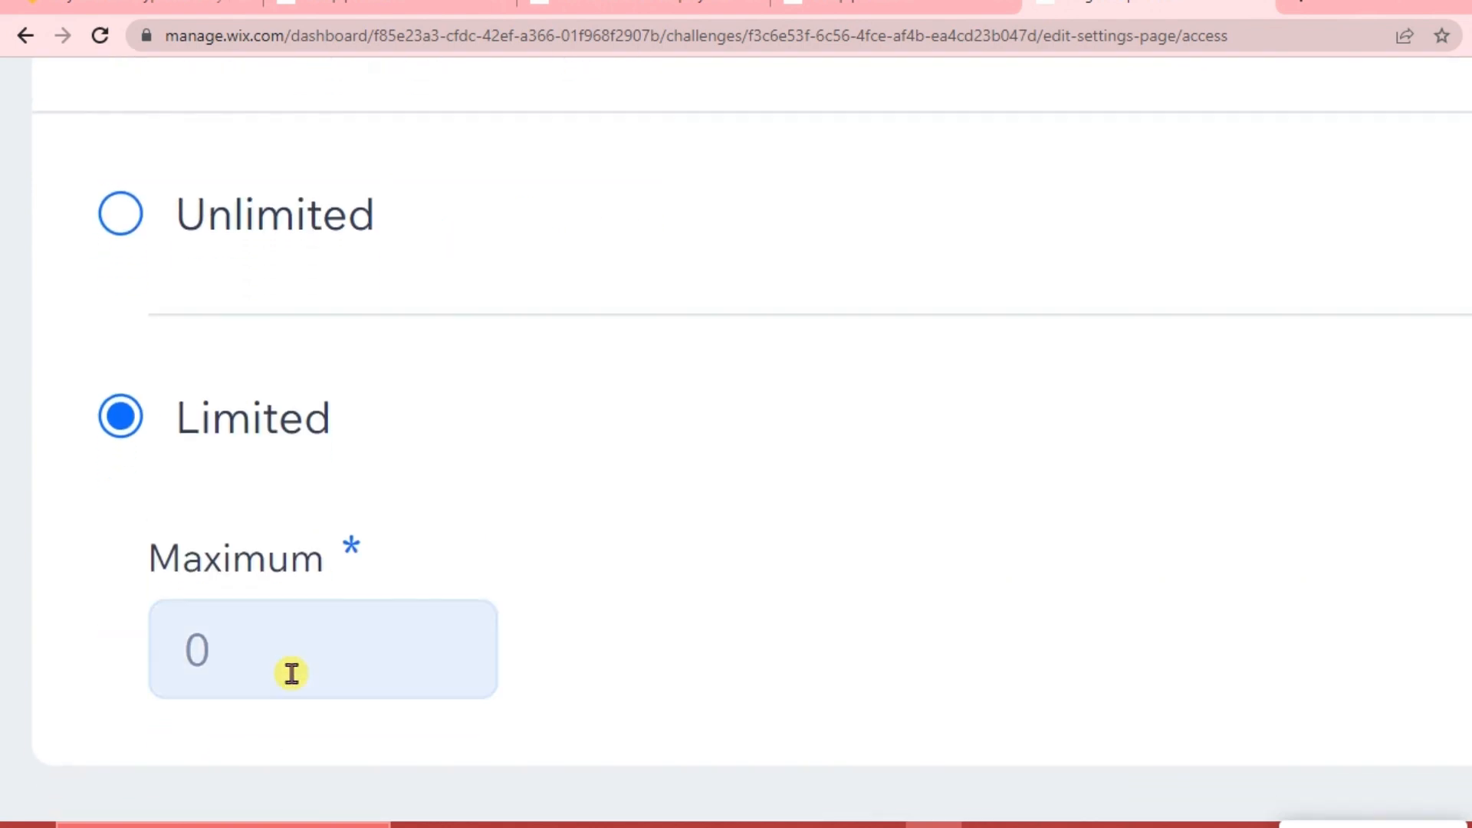
{"action": "left_click", "coordinate": [240, 652]}
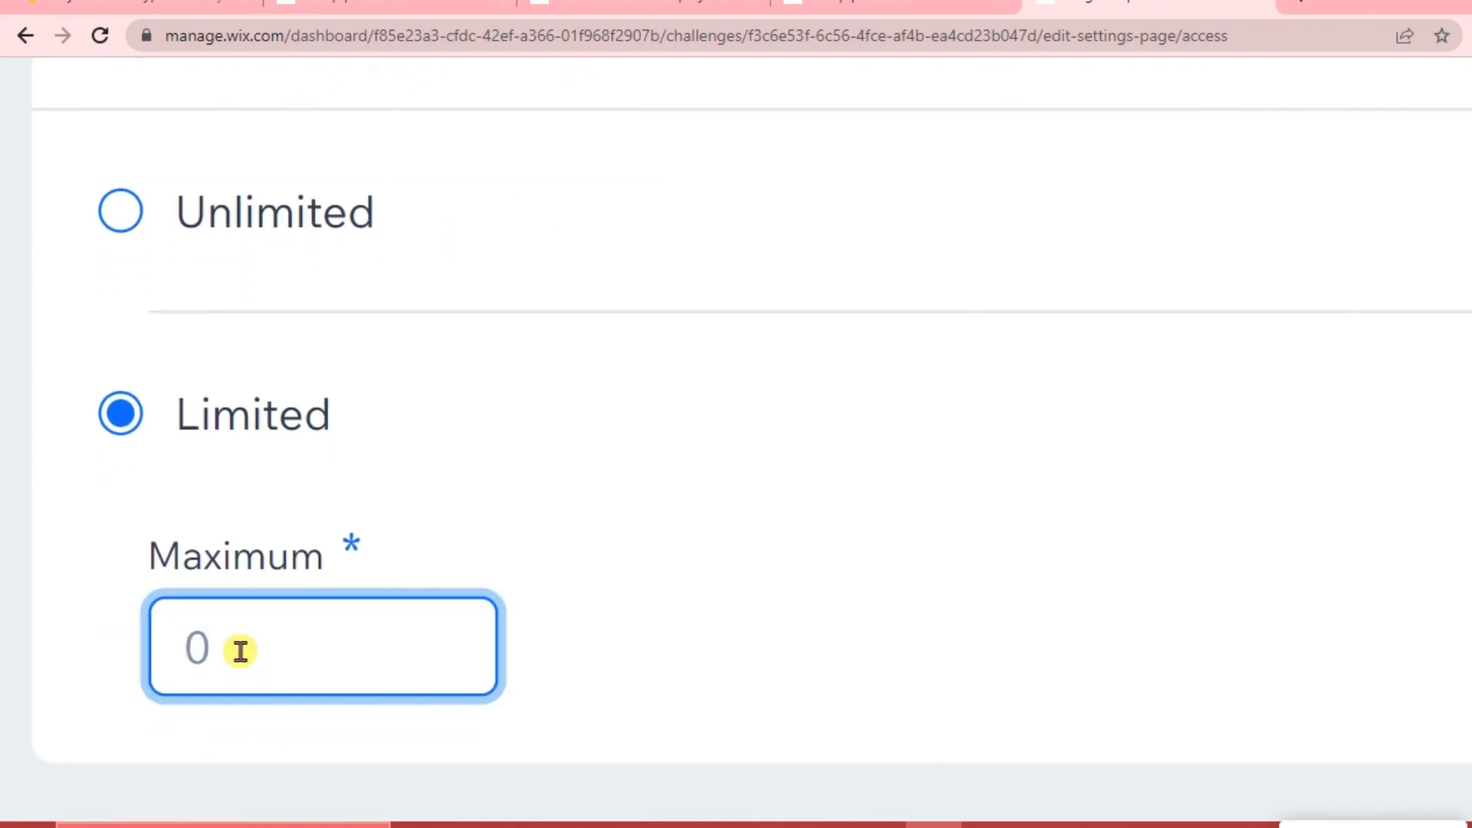
{"action": "type", "text": "20"}
{"action": "left_click", "coordinate": [622, 633]}
- Save the program's pricing and visibility changes
{"action": "key", "text": "ctrl+minus"}
{"action": "key", "text": "ctrl+minus"}
{"action": "key", "text": "ctrl+minus"}
{"action": "key", "text": "ctrl+minus"}
{"action": "key", "text": "ctrl+minus"}
{"action": "key", "text": "ctrl+minus"}
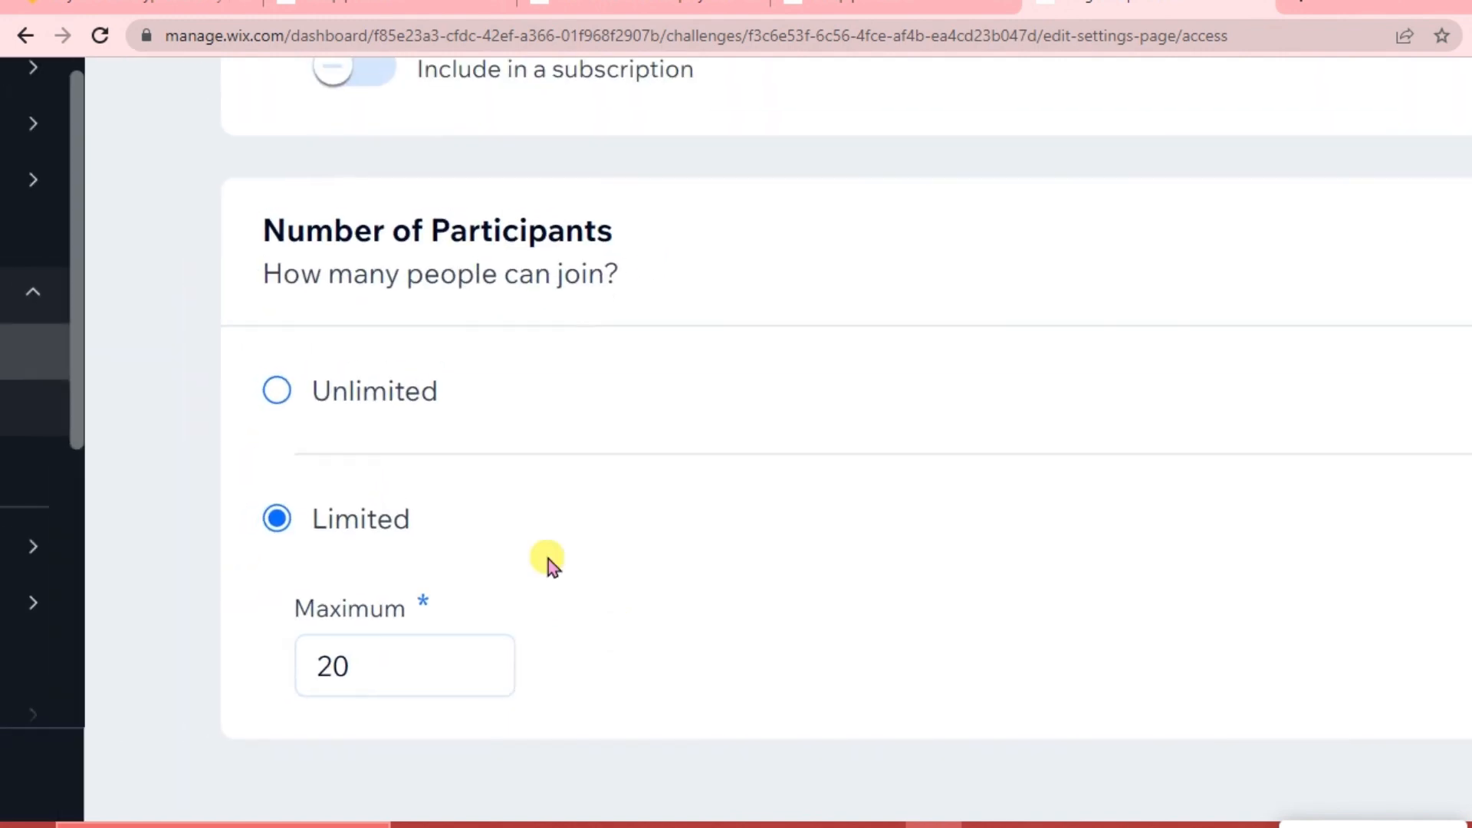
{"action": "scroll", "coordinate": [1179, 614], "scroll_direction": "up", "scroll_amount": 10}
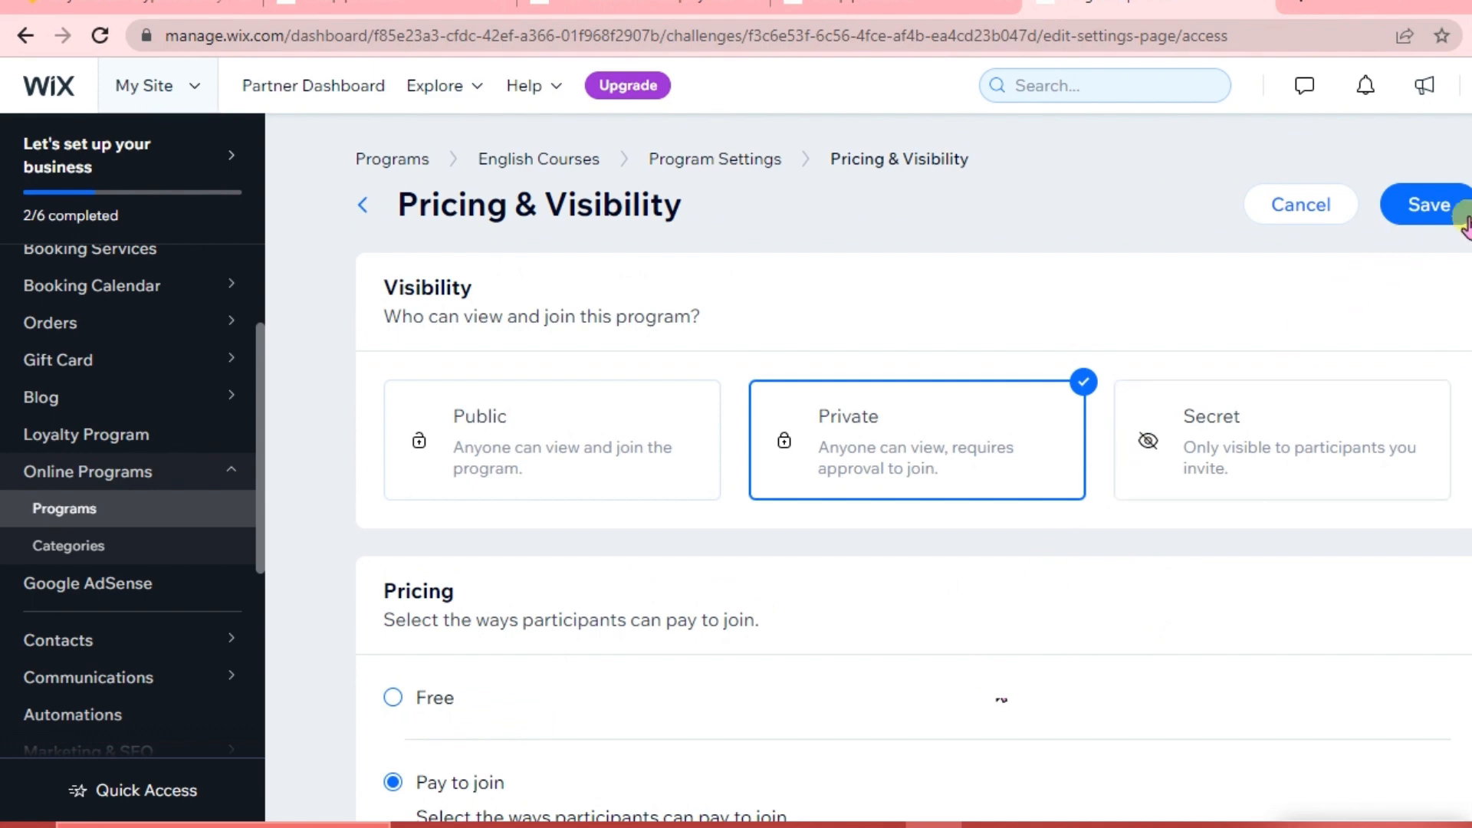
{"action": "key", "text": "ctrl+plus"}
{"action": "key", "text": "ctrl+plus"}
{"action": "key", "text": "ctrl+plus"}
{"action": "key", "text": "ctrl+plus"}
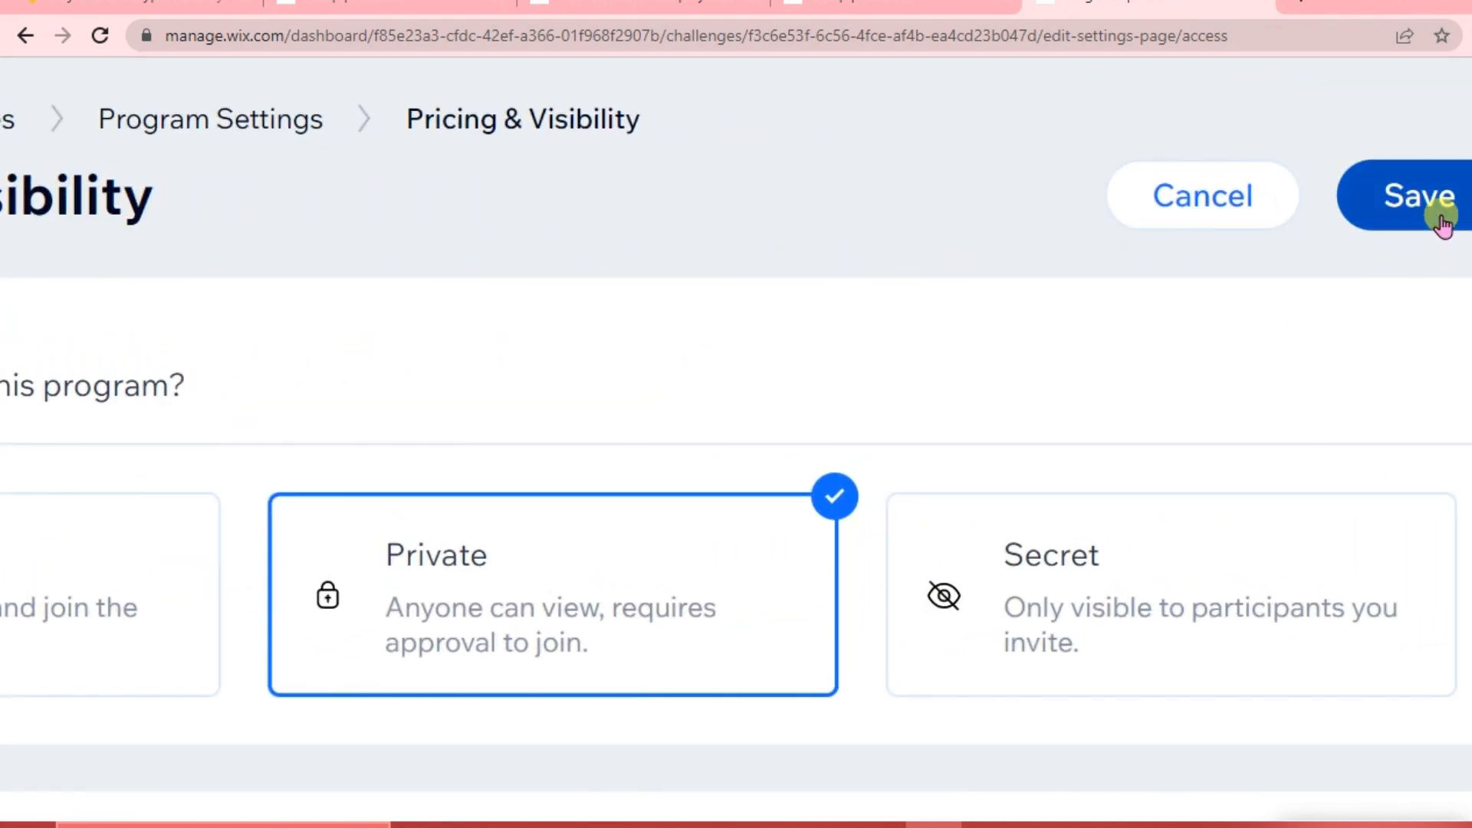
{"action": "left_click", "coordinate": [1438, 221]}
{"action": "key", "text": "ctrl+0"}
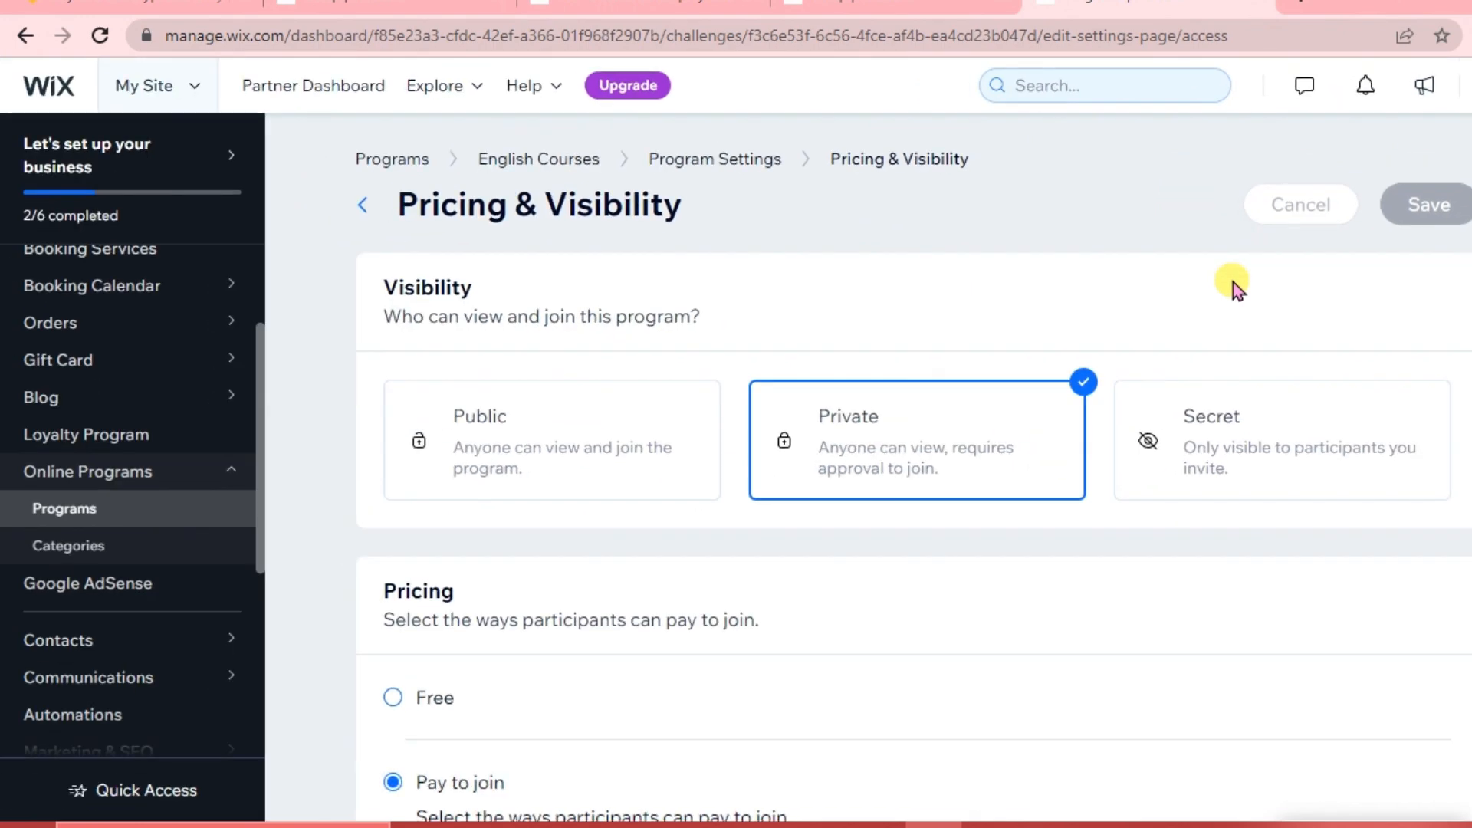
- Review the program settings overview and the option to connect a group, then return to the settings list
{"action": "key", "text": "ctrl+plus"}
{"action": "key", "text": "ctrl+plus"}
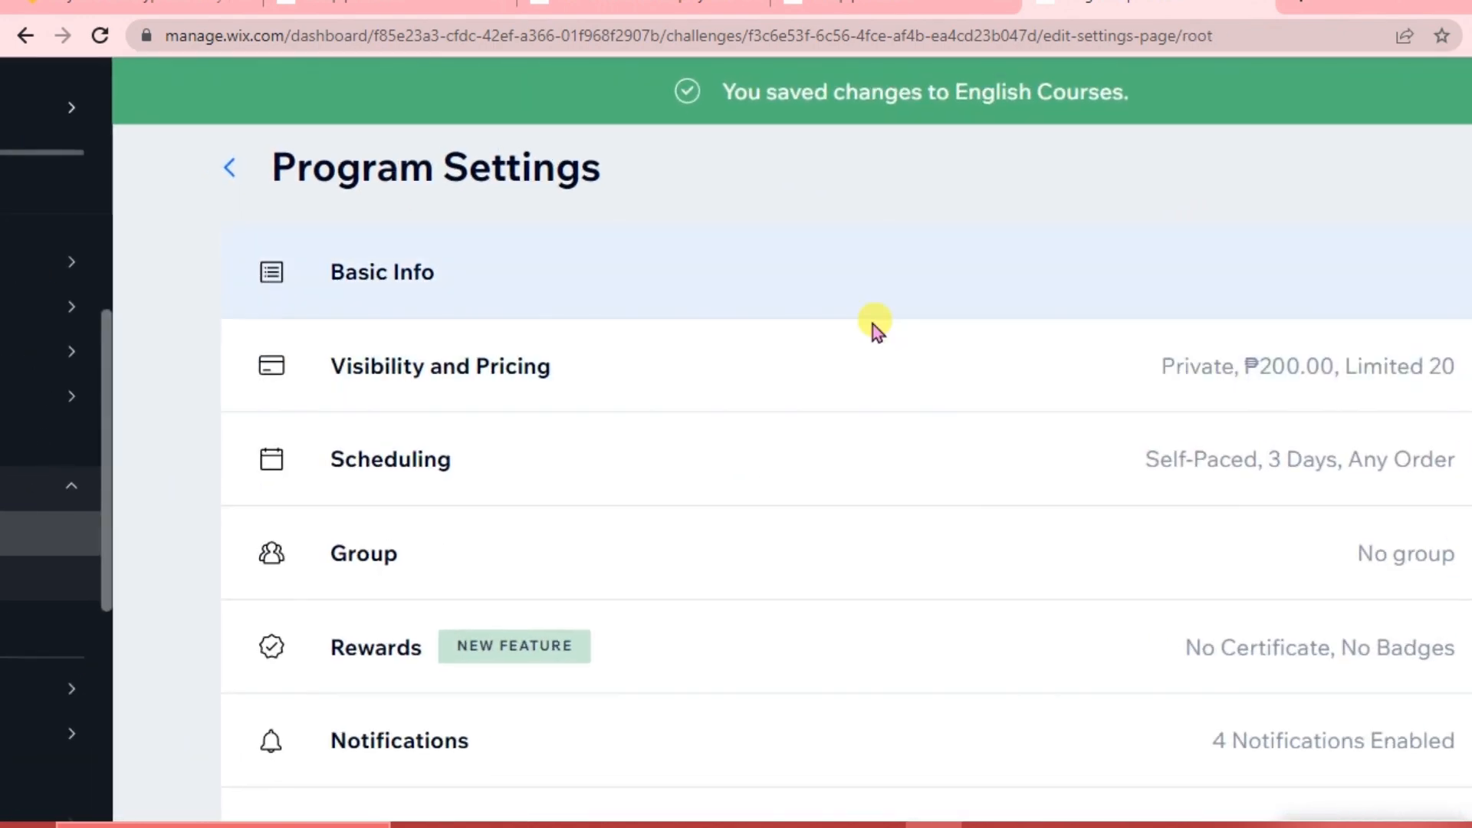
{"action": "scroll", "coordinate": [886, 529], "scroll_direction": "down", "scroll_amount": 1}
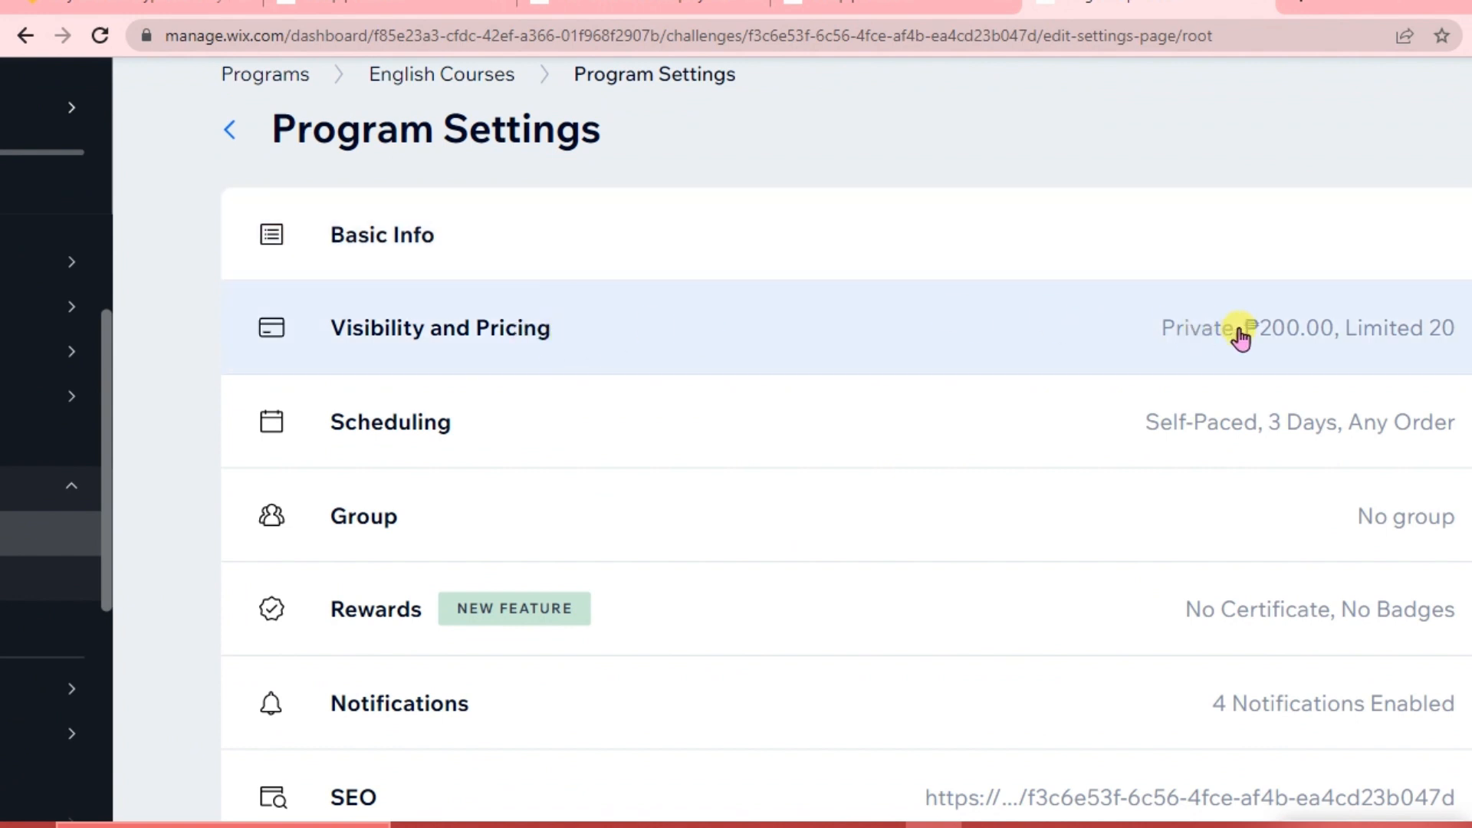
{"action": "scroll", "coordinate": [1241, 343], "scroll_direction": "down", "scroll_amount": 1}
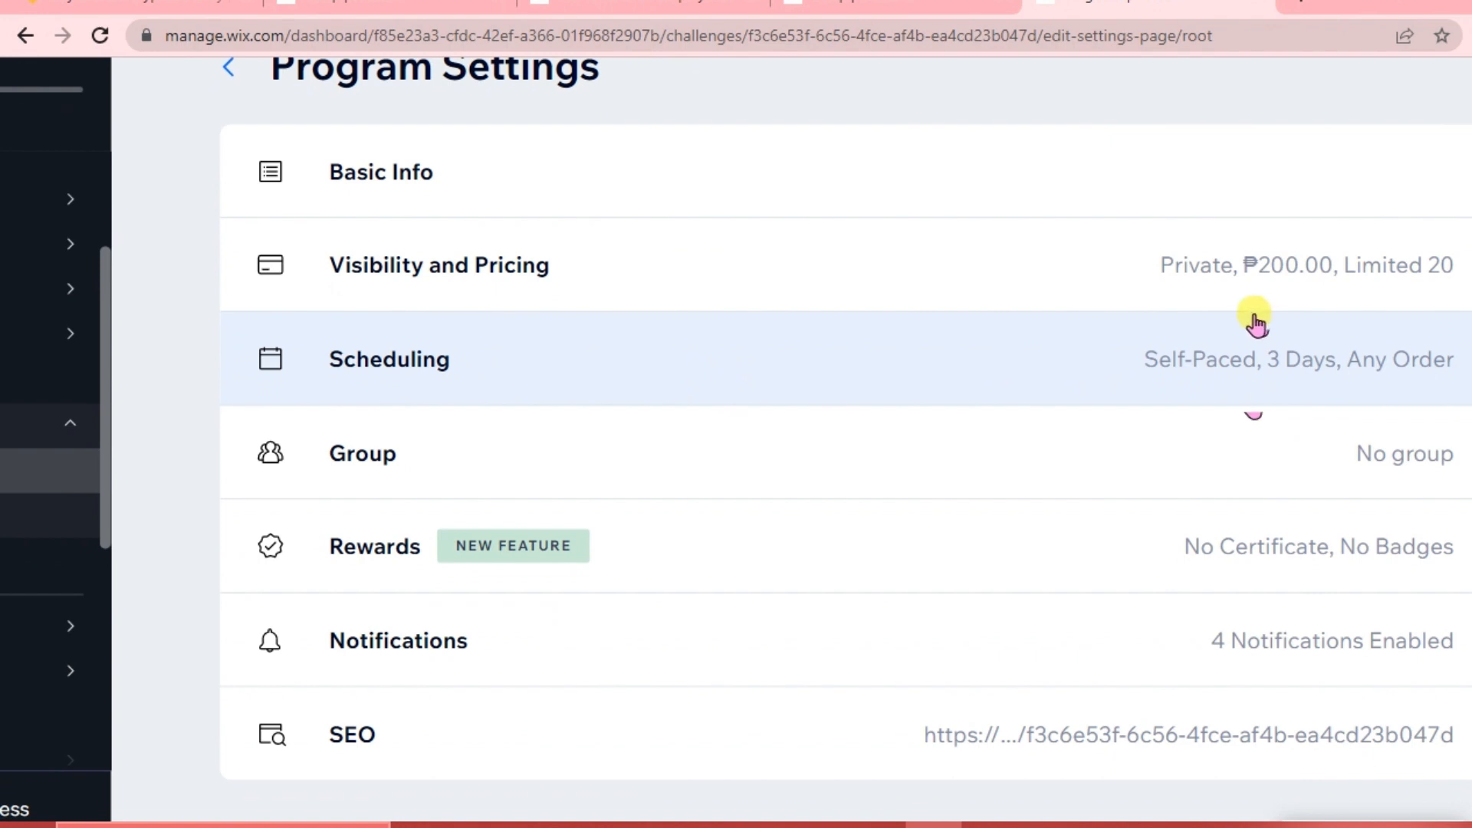
{"action": "scroll", "coordinate": [1255, 322], "scroll_direction": "up", "scroll_amount": 1}
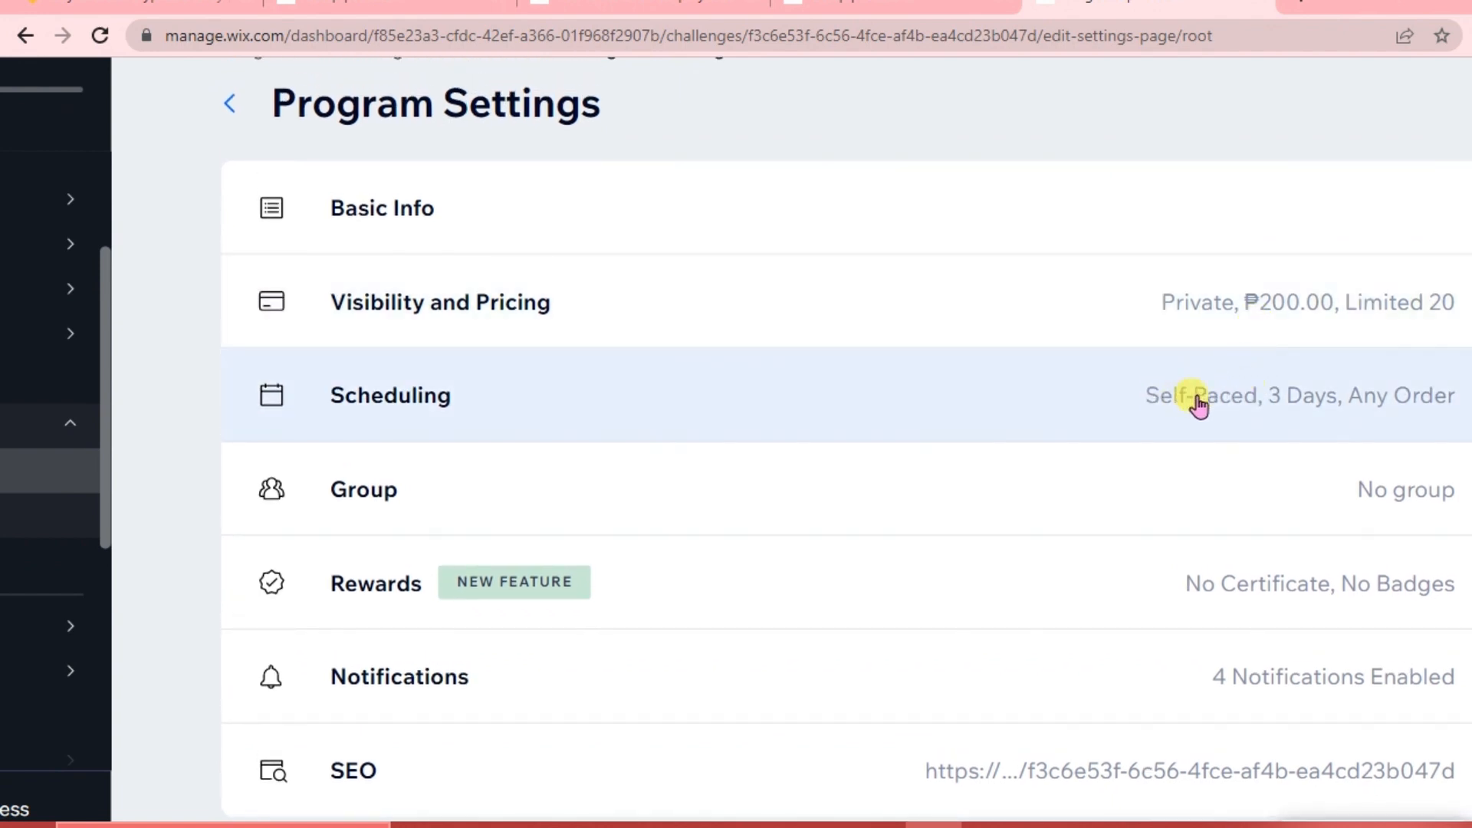
{"action": "scroll", "coordinate": [1280, 452], "scroll_direction": "down", "scroll_amount": 1}
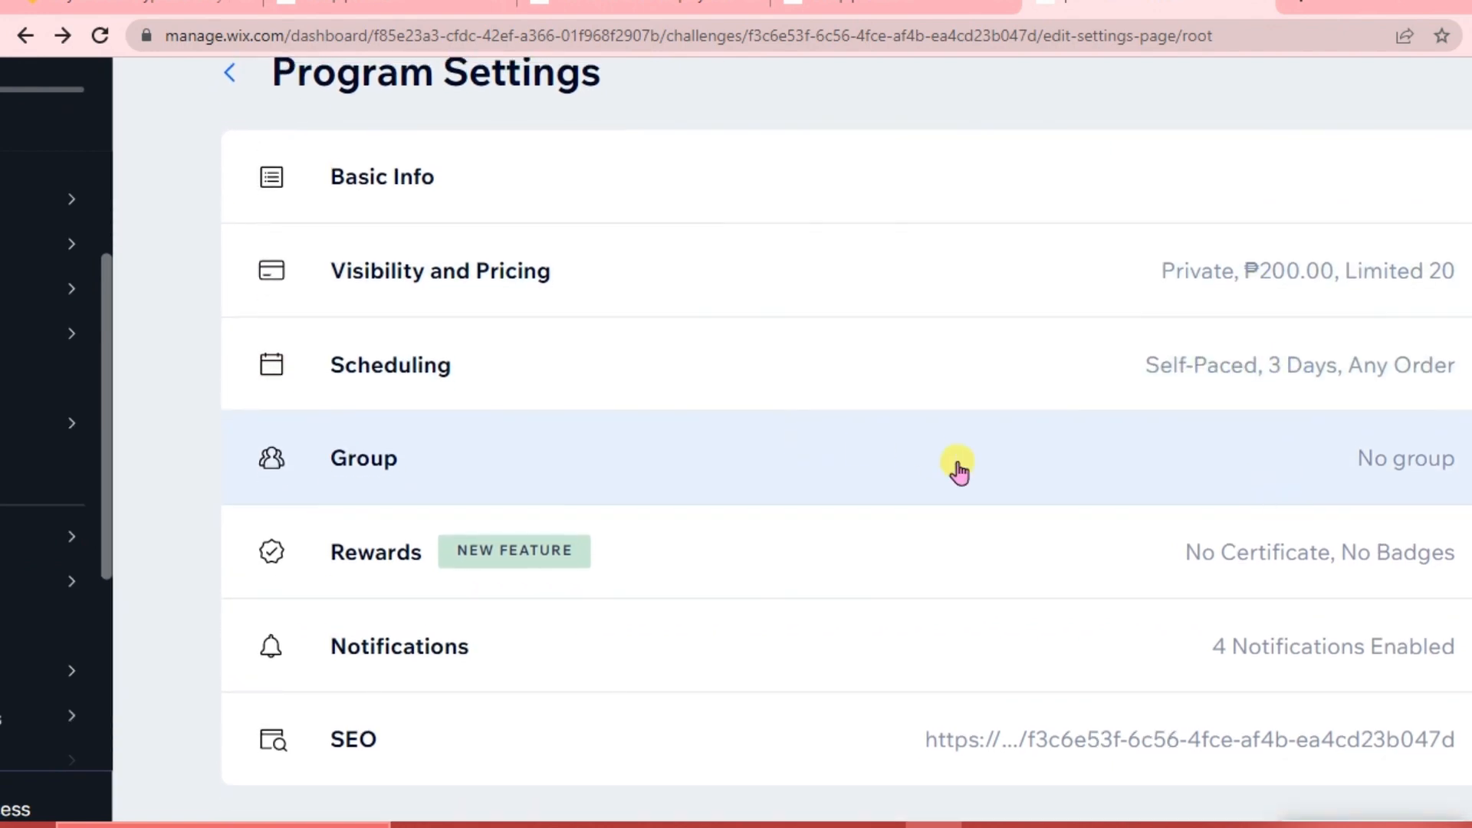
{"action": "left_click", "coordinate": [1380, 470]}
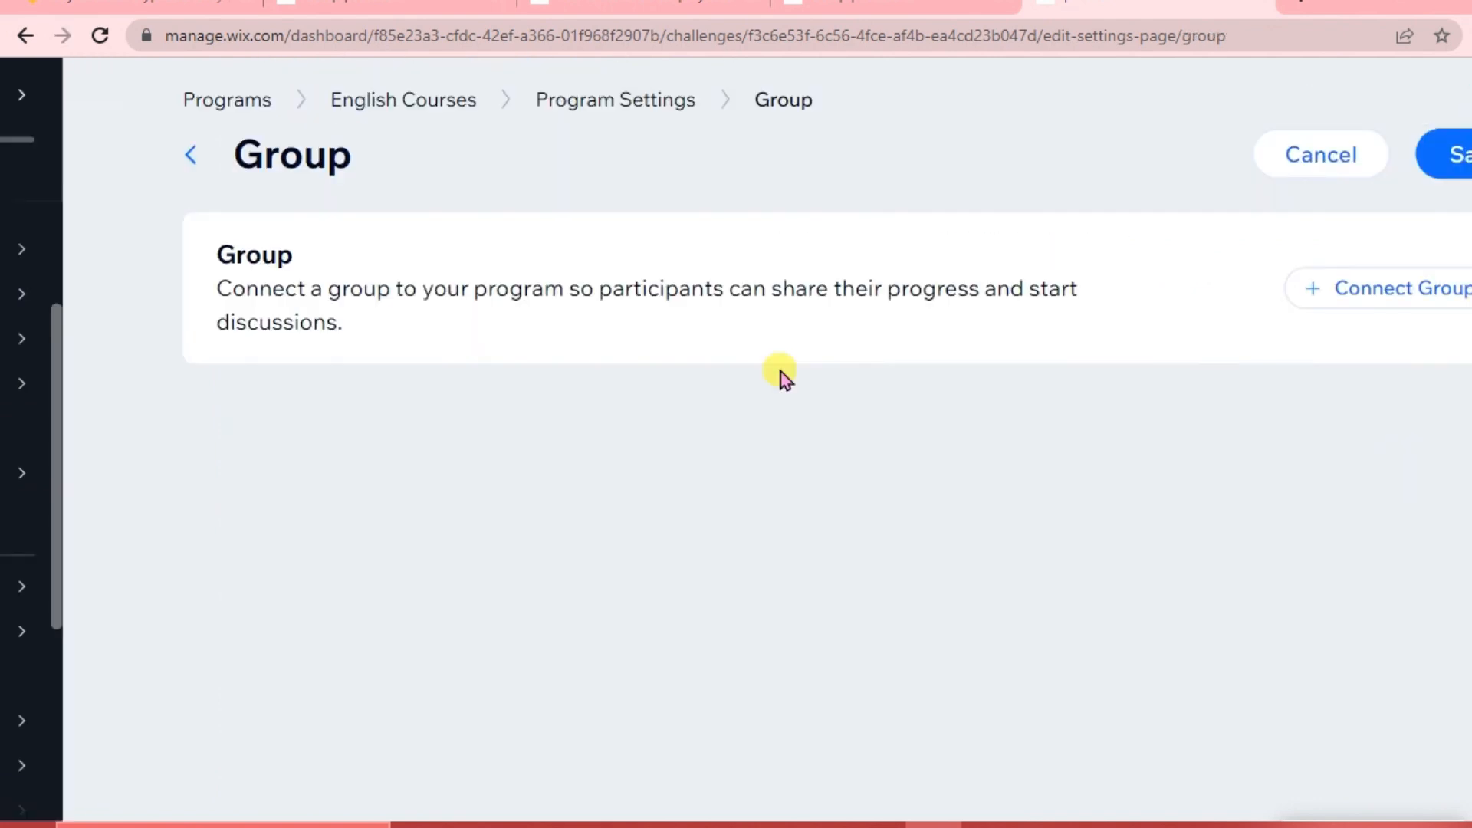
{"action": "left_click", "coordinate": [197, 167]}
{"action": "scroll", "coordinate": [434, 452], "scroll_direction": "down", "scroll_amount": 1}
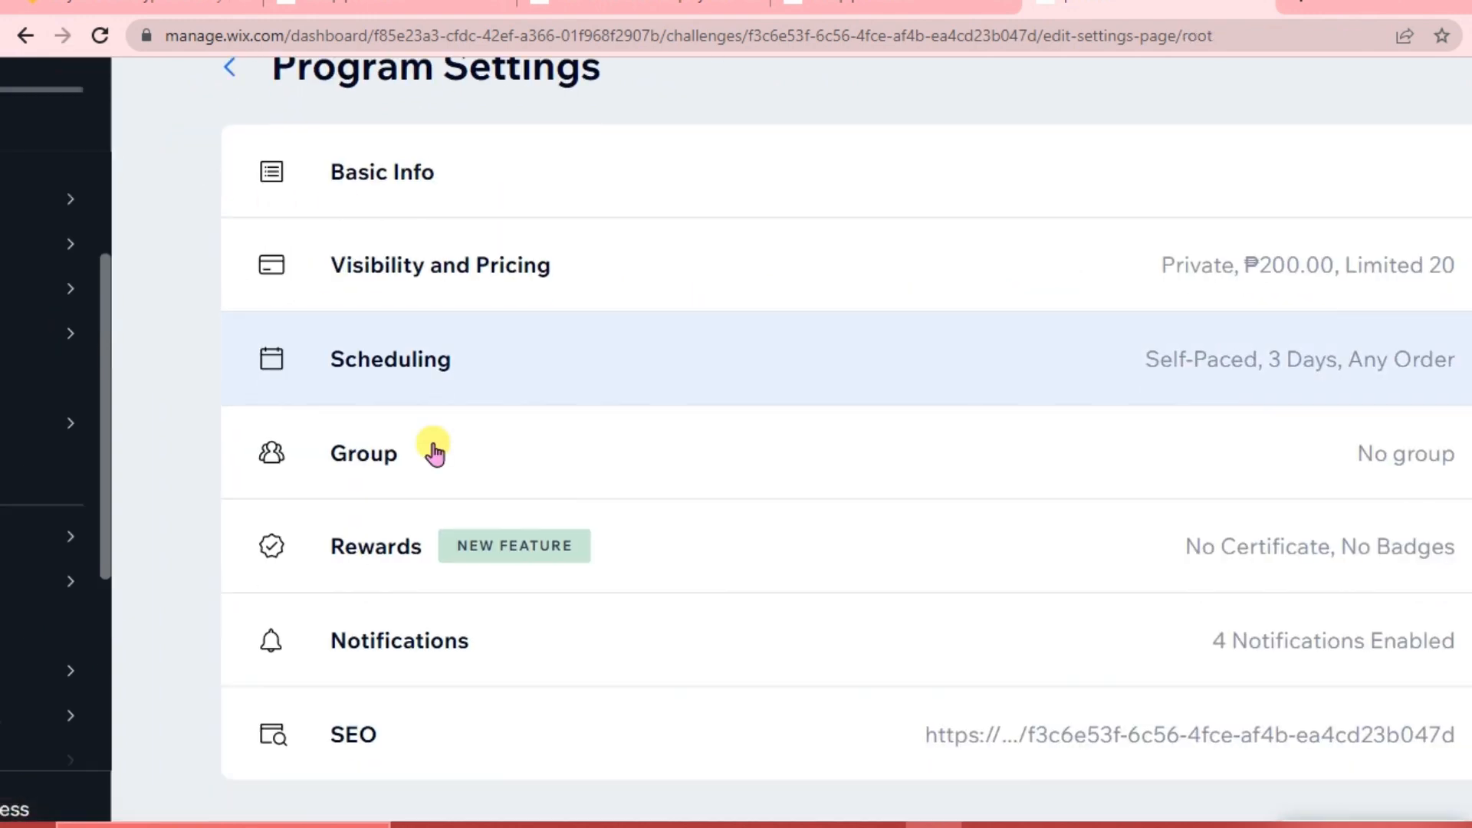
- Examine the certificate and badge options in the Rewards settings, then return to the English Courses page
{"action": "left_click", "coordinate": [1287, 557]}
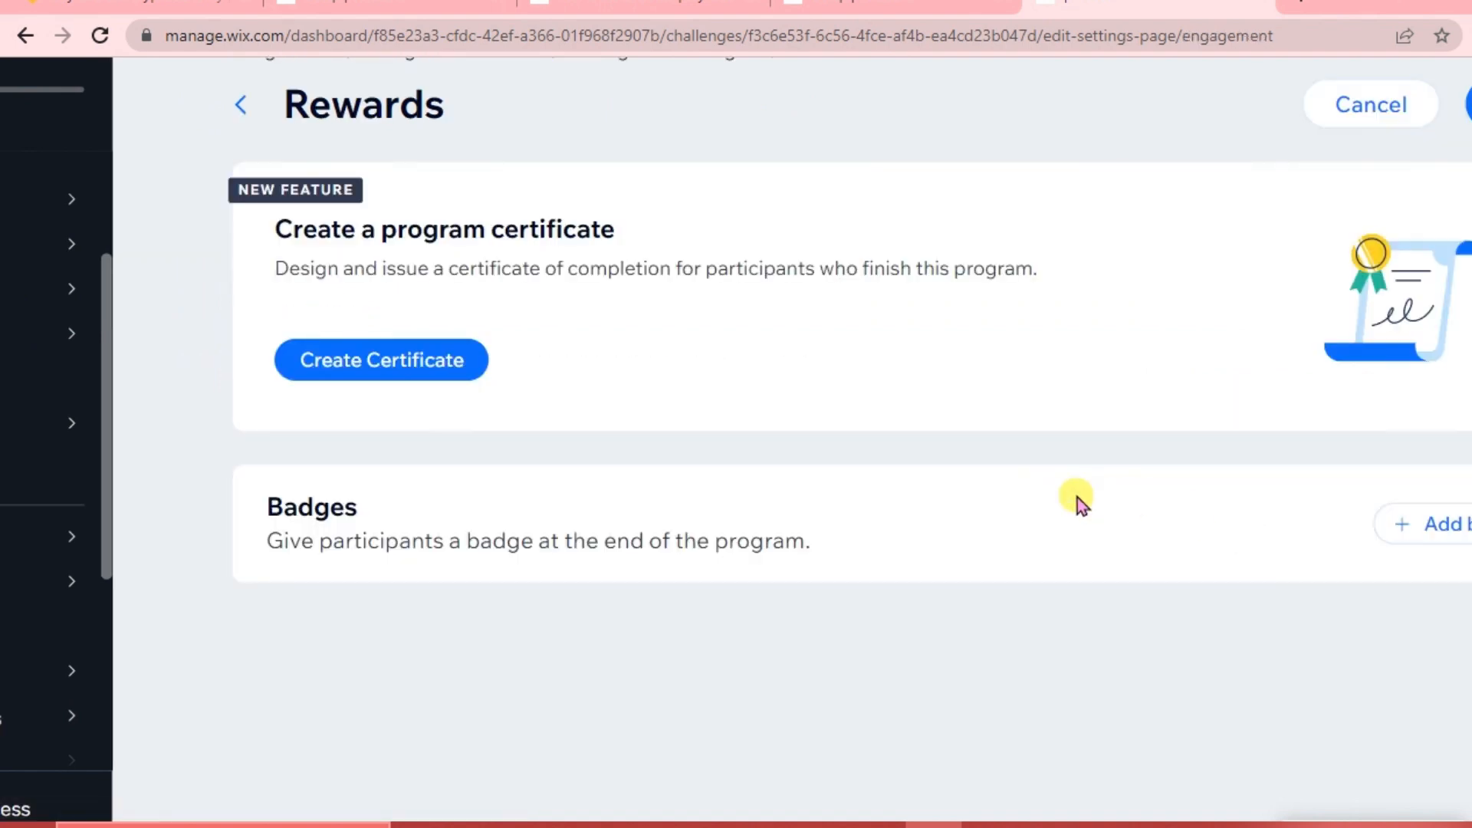
{"action": "scroll", "coordinate": [982, 530], "scroll_direction": "down", "scroll_amount": 1}
{"action": "left_click", "coordinate": [460, 343]}
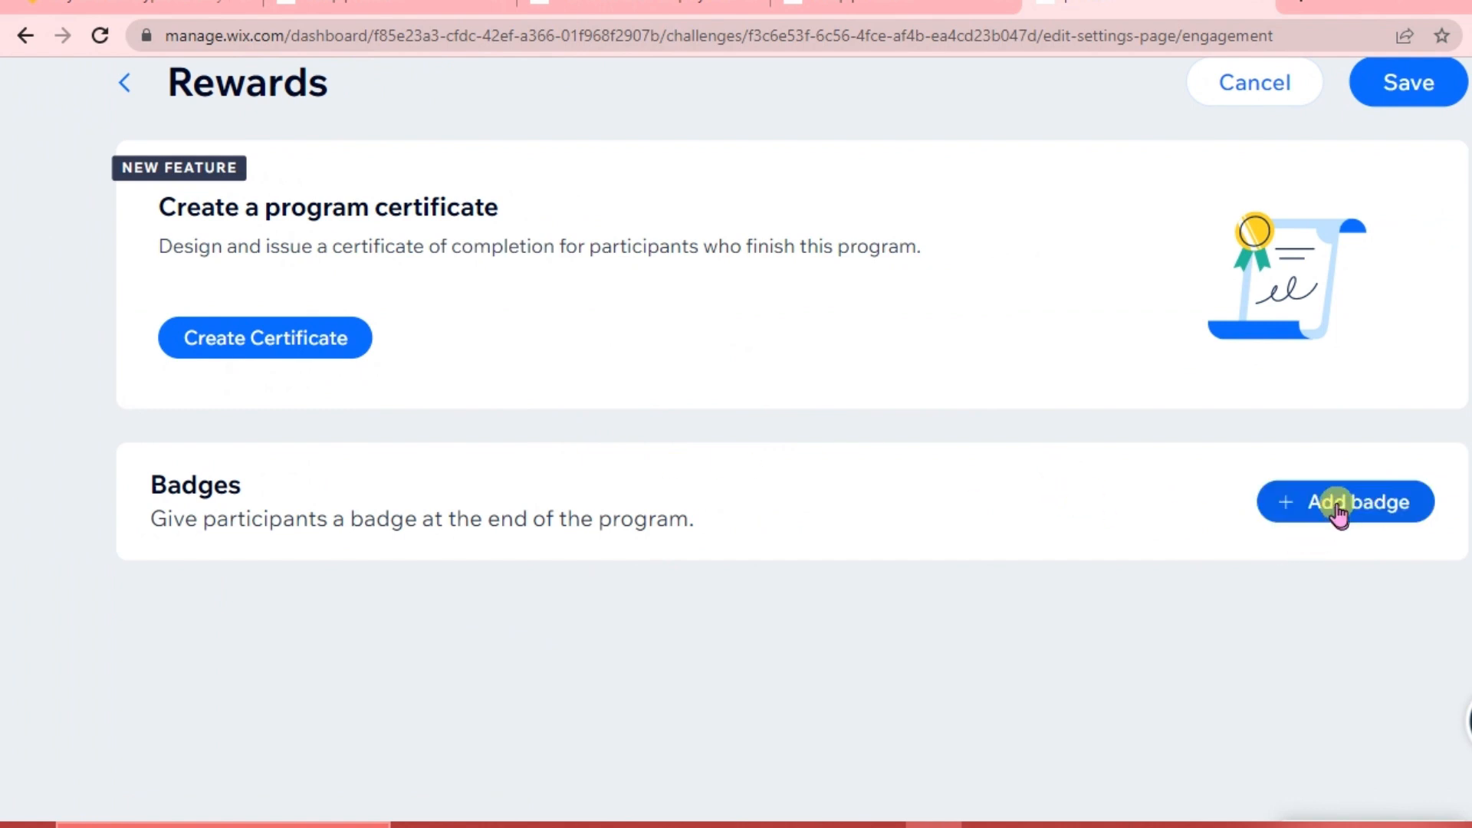
{"action": "scroll", "coordinate": [1073, 510], "scroll_direction": "up", "scroll_amount": 1}
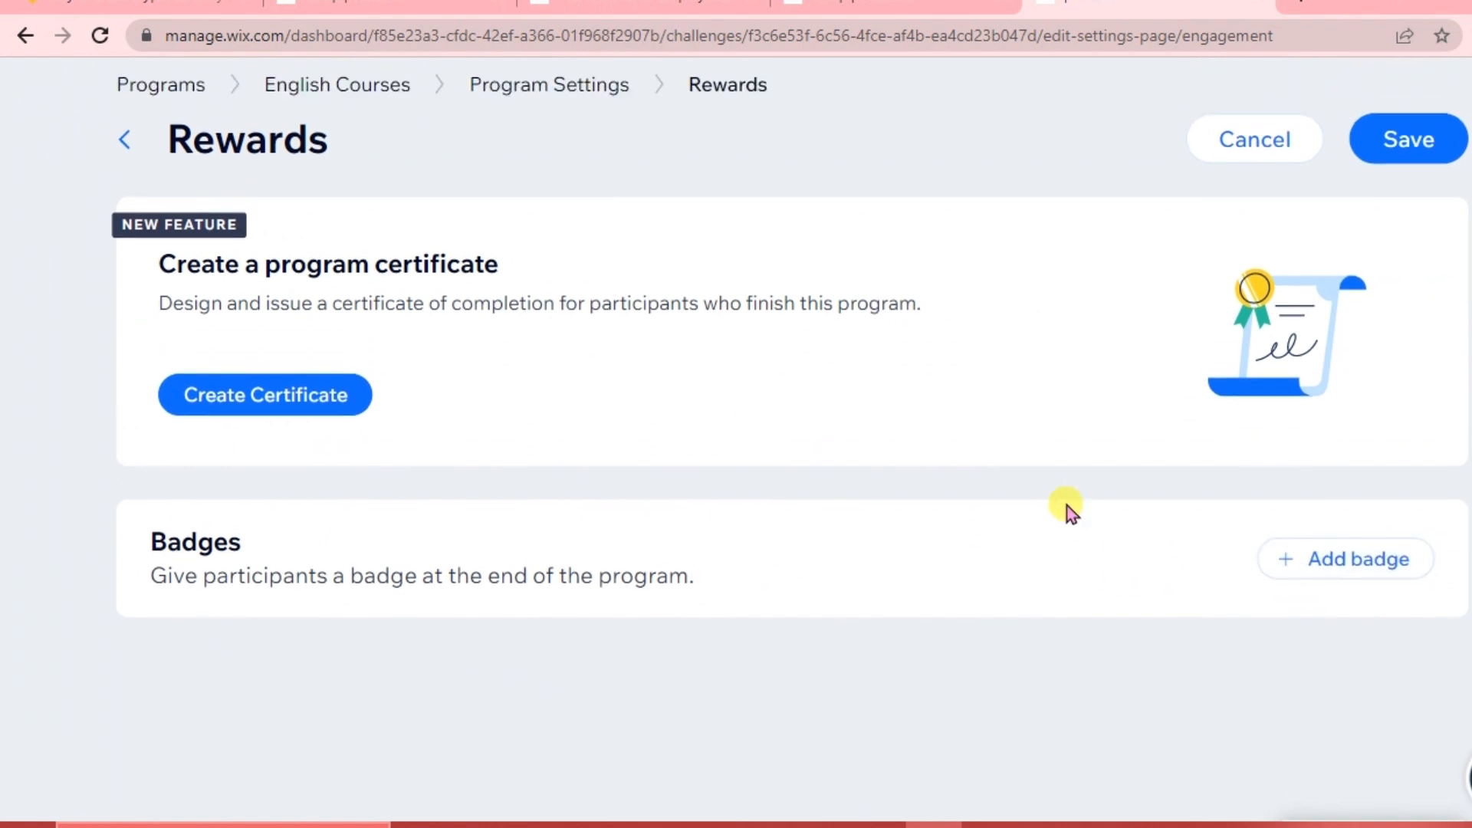
{"action": "left_click", "coordinate": [125, 151]}
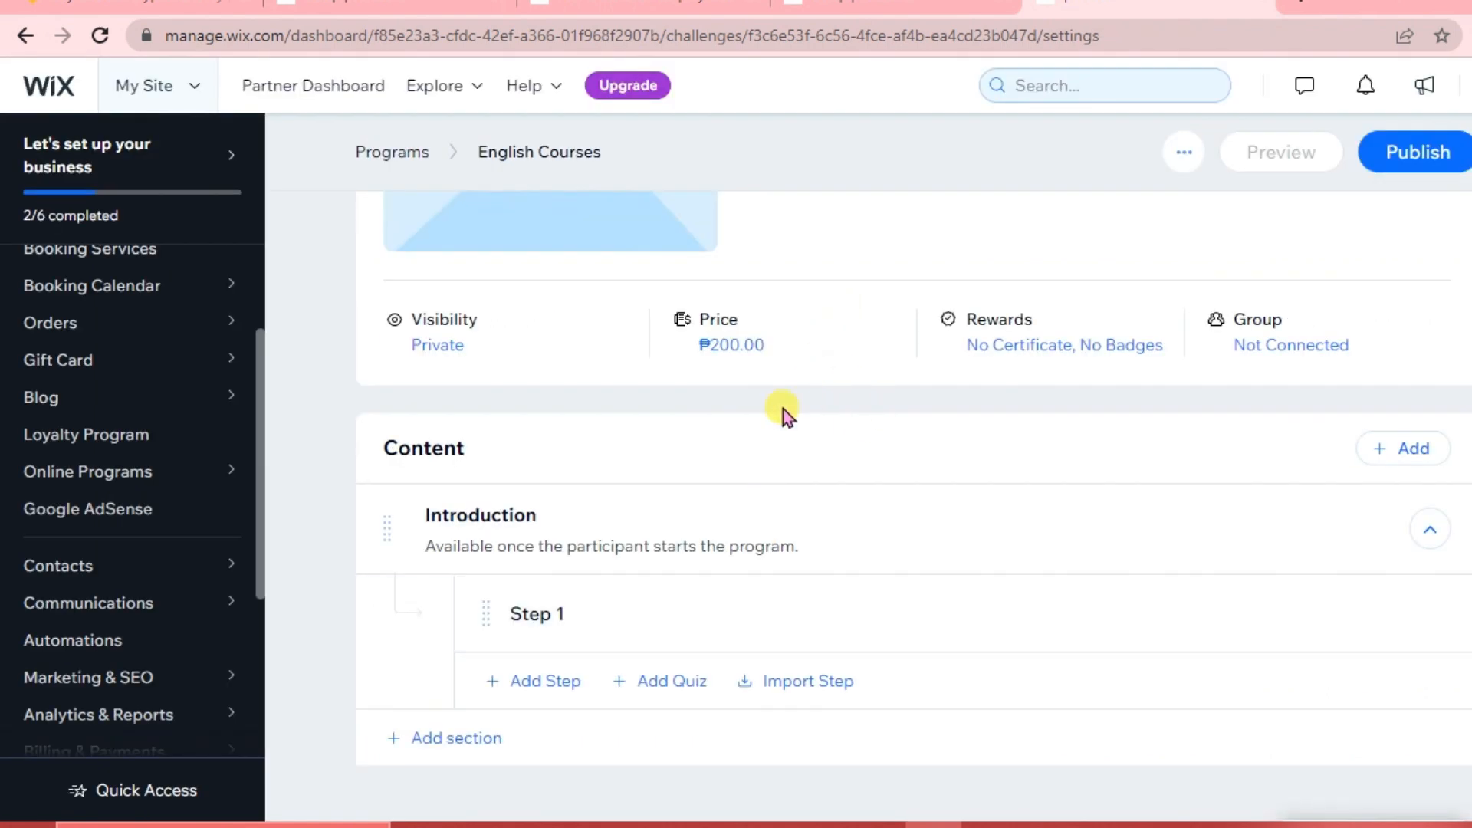
- Open Step 1 of the Introduction section for editing and rename it Nouns
{"action": "mouse_move", "coordinate": [706, 624]}
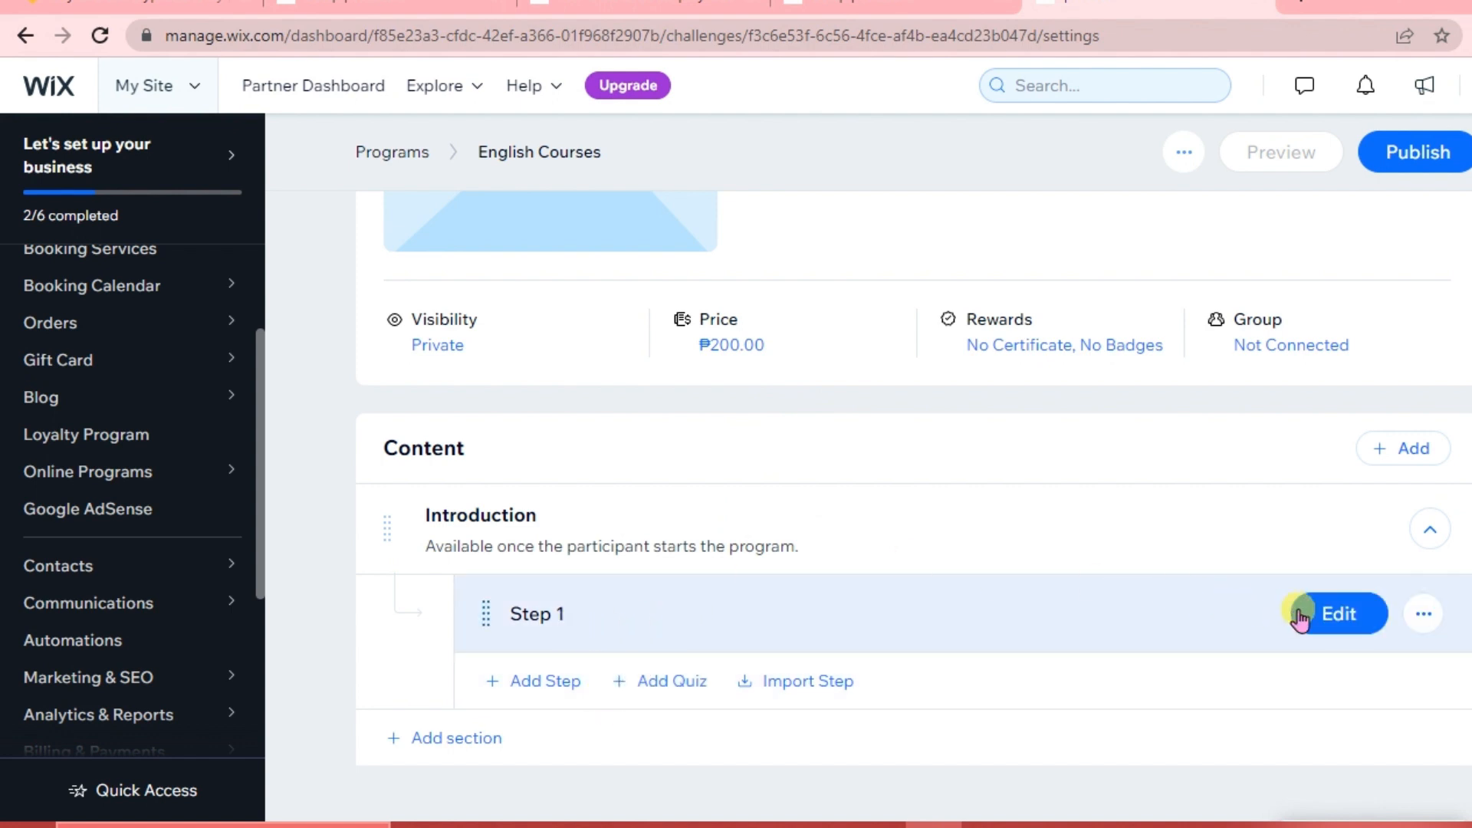
{"action": "left_click", "coordinate": [1334, 619]}
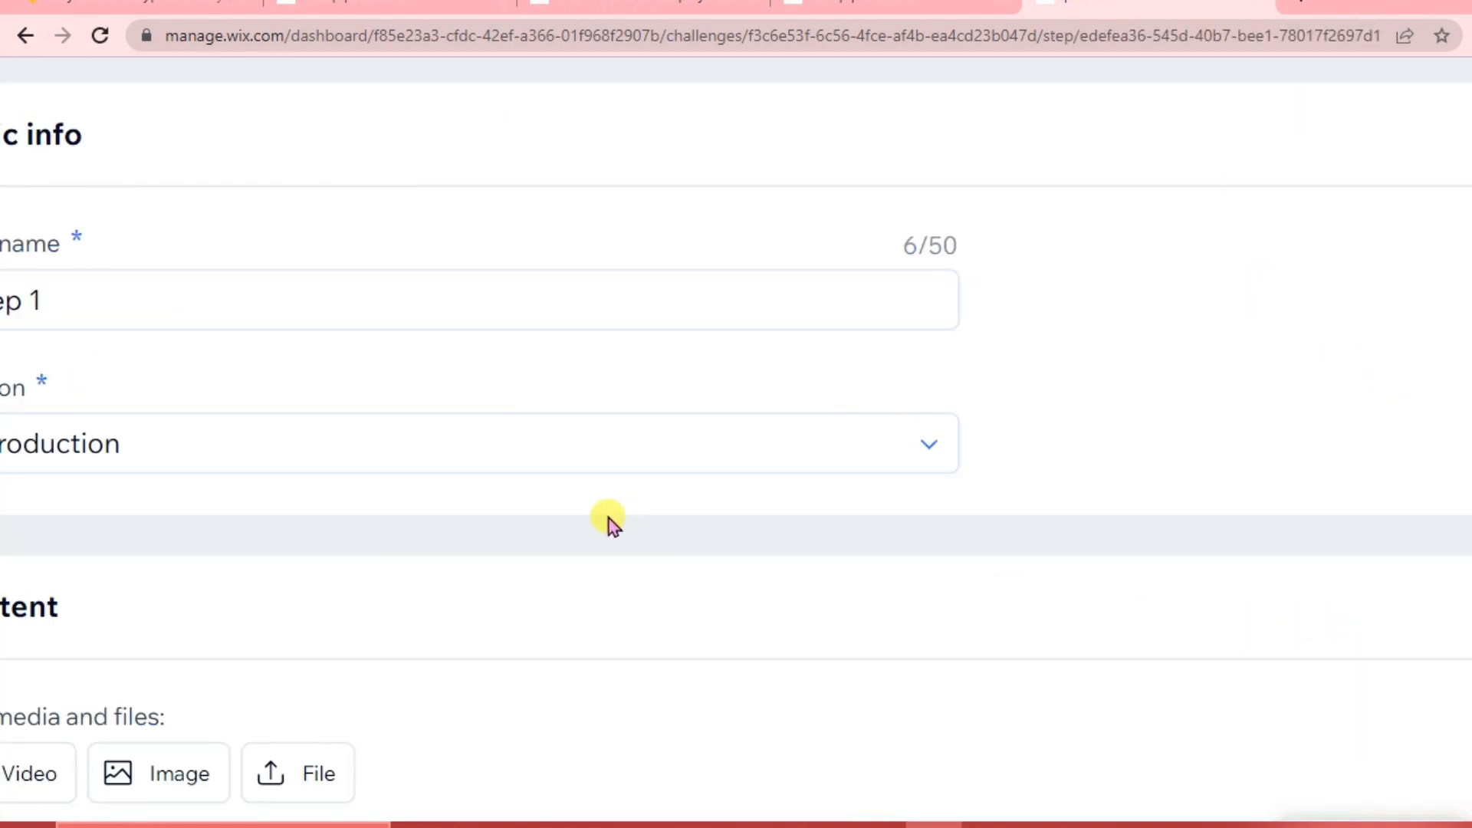
{"action": "left_click", "coordinate": [358, 299]}
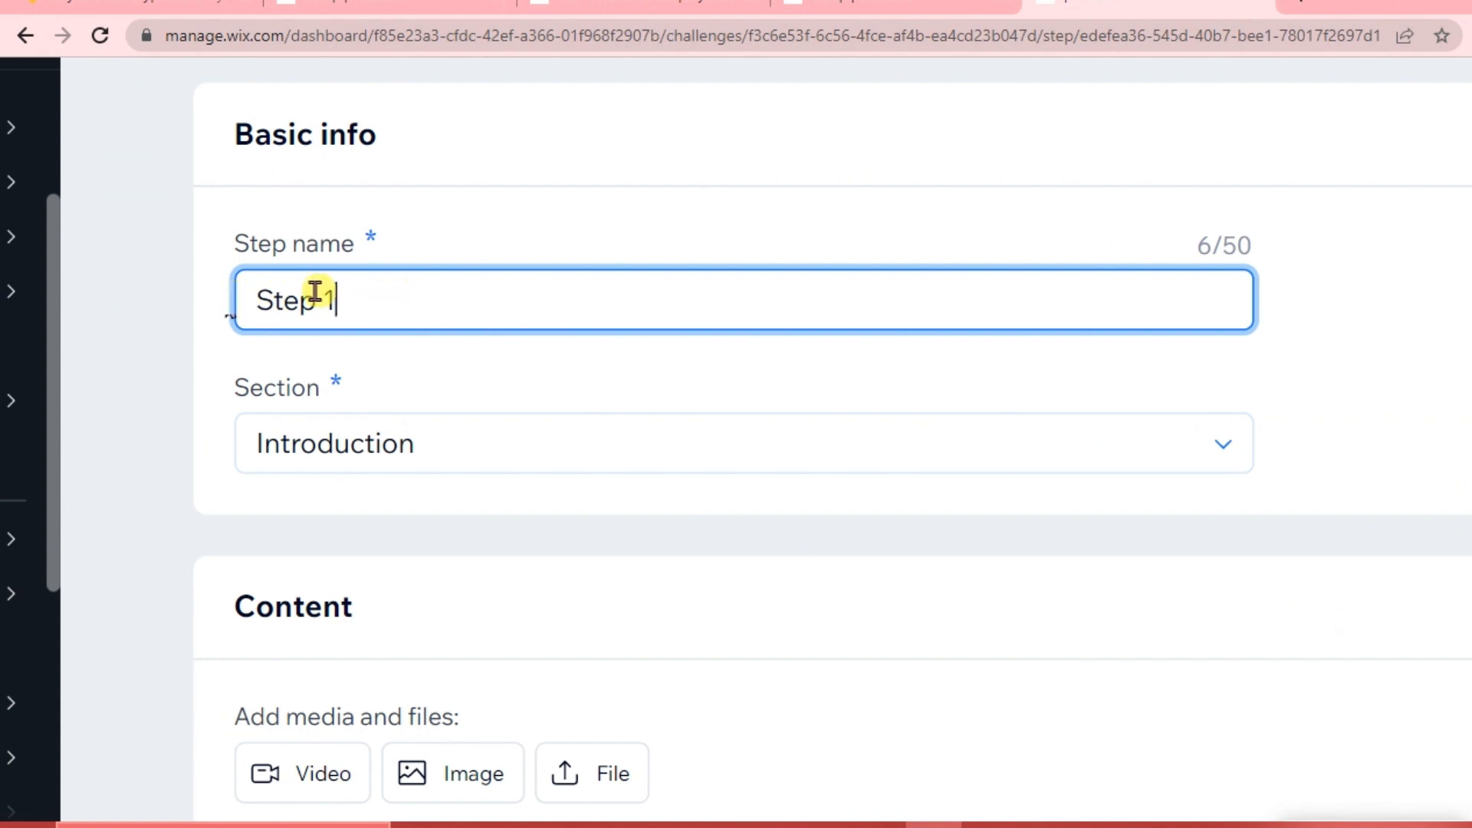
{"action": "left_click_drag", "start_coordinate": [335, 300], "coordinate": [238, 307]}
{"action": "type", "text": "Nouns"}
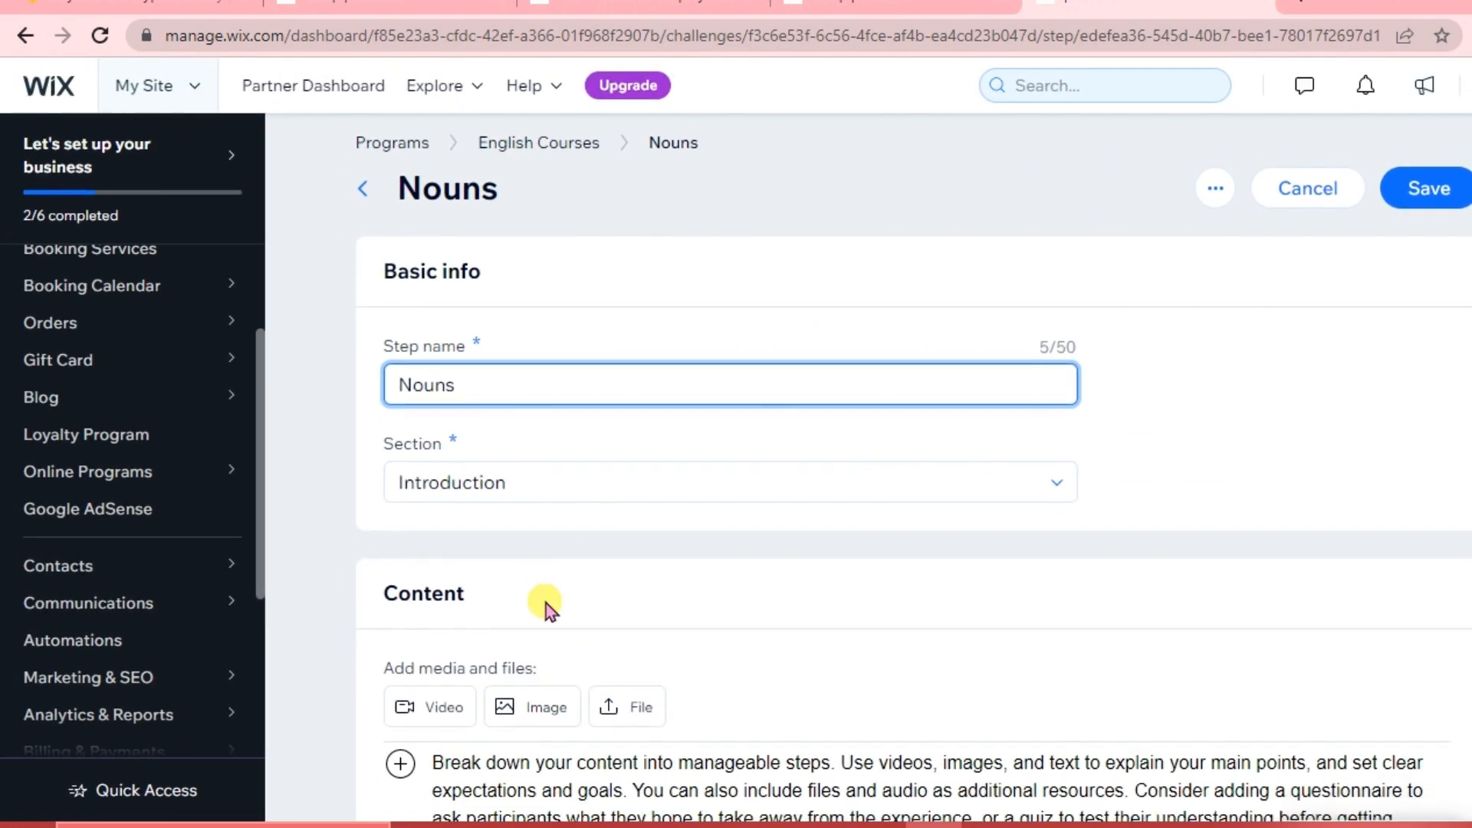
- Save the Nouns step of the Introduction section
{"action": "scroll", "coordinate": [546, 604], "scroll_direction": "down", "scroll_amount": 3}
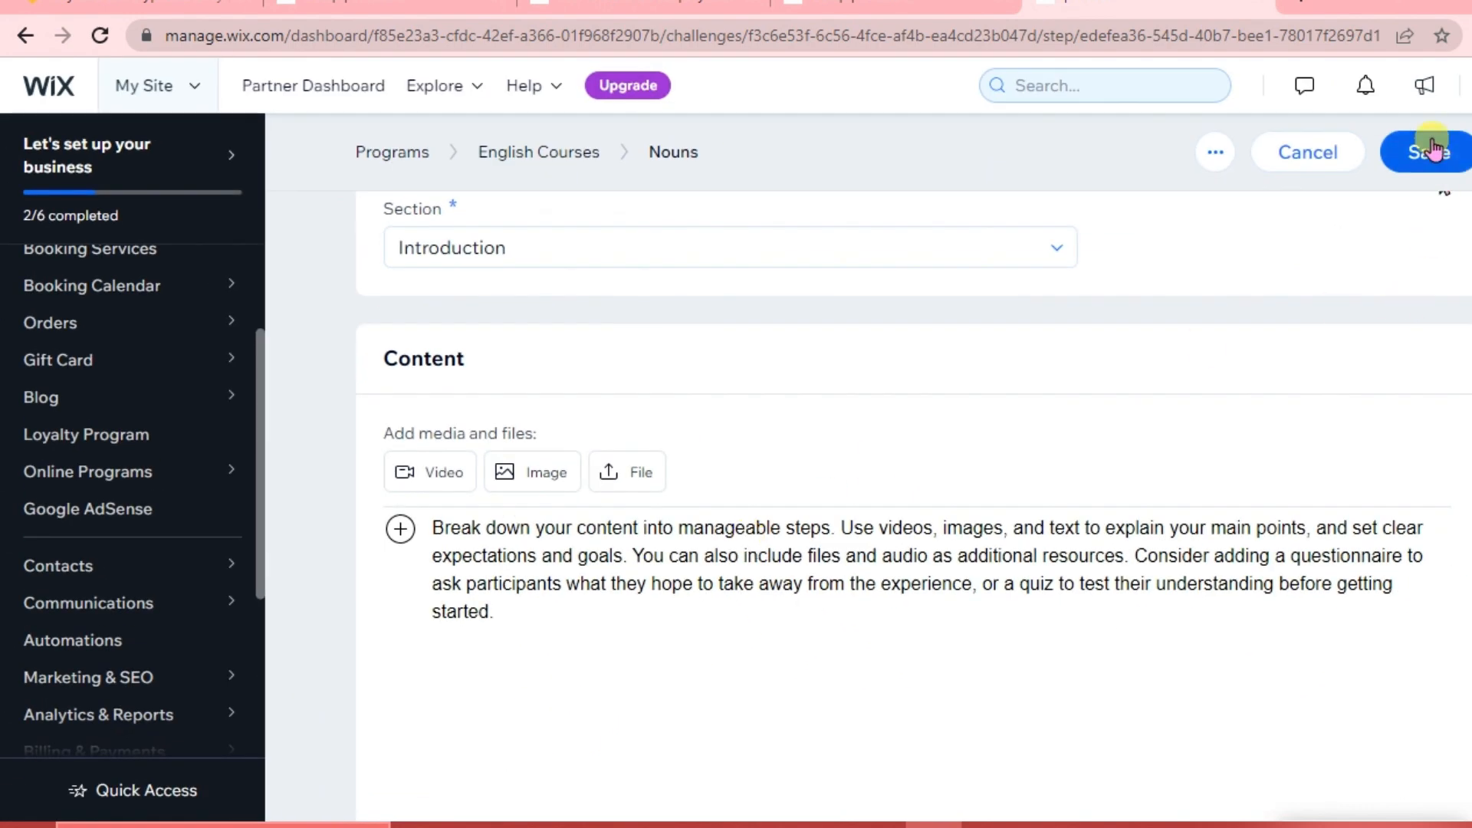
{"action": "left_click", "coordinate": [1430, 157]}
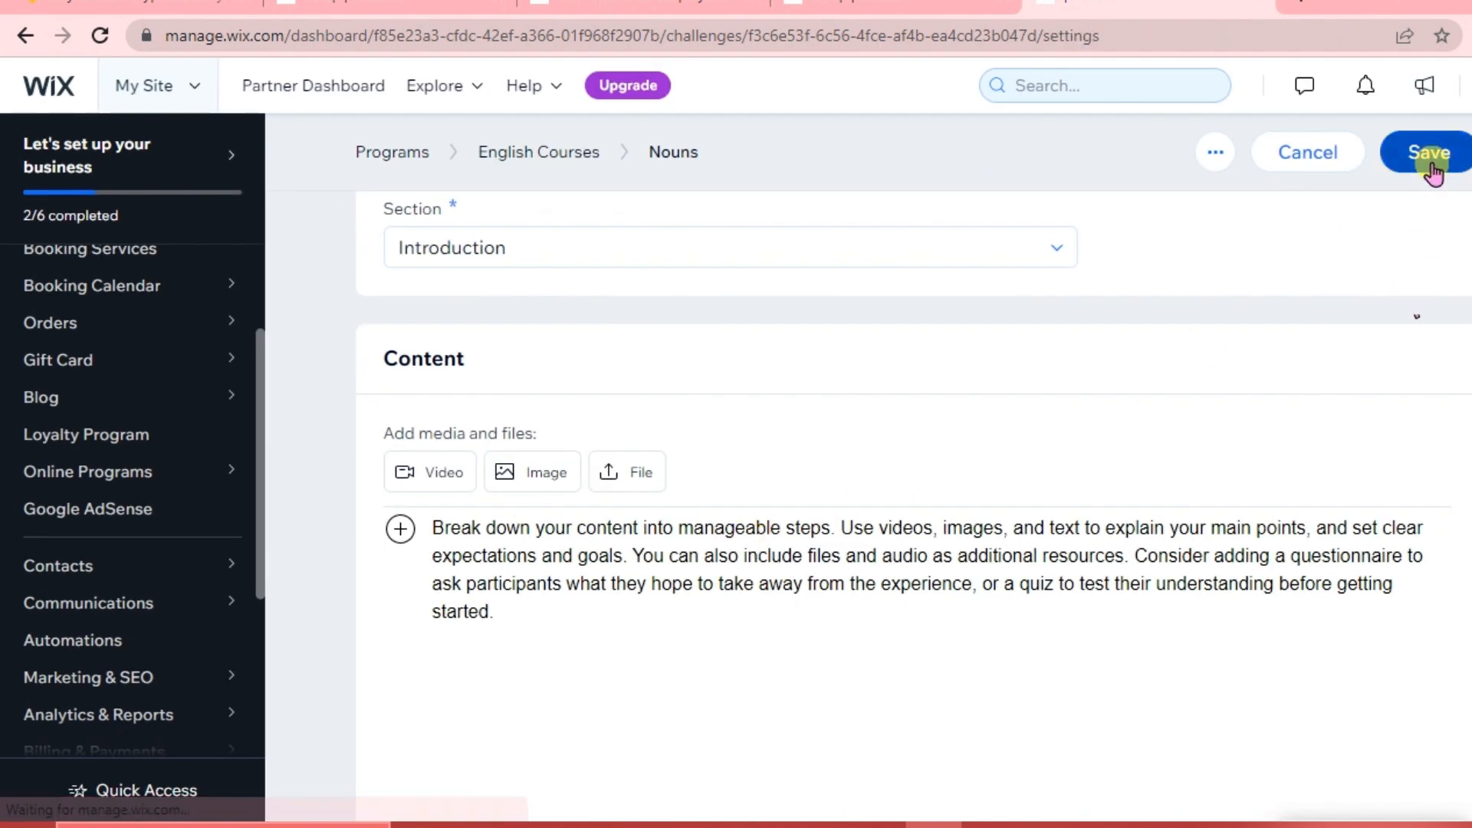
- Add a step named Pronouns to the Introduction section, leaving its instructions empty, and save it
{"action": "scroll", "coordinate": [969, 609], "scroll_direction": "down", "scroll_amount": 5}
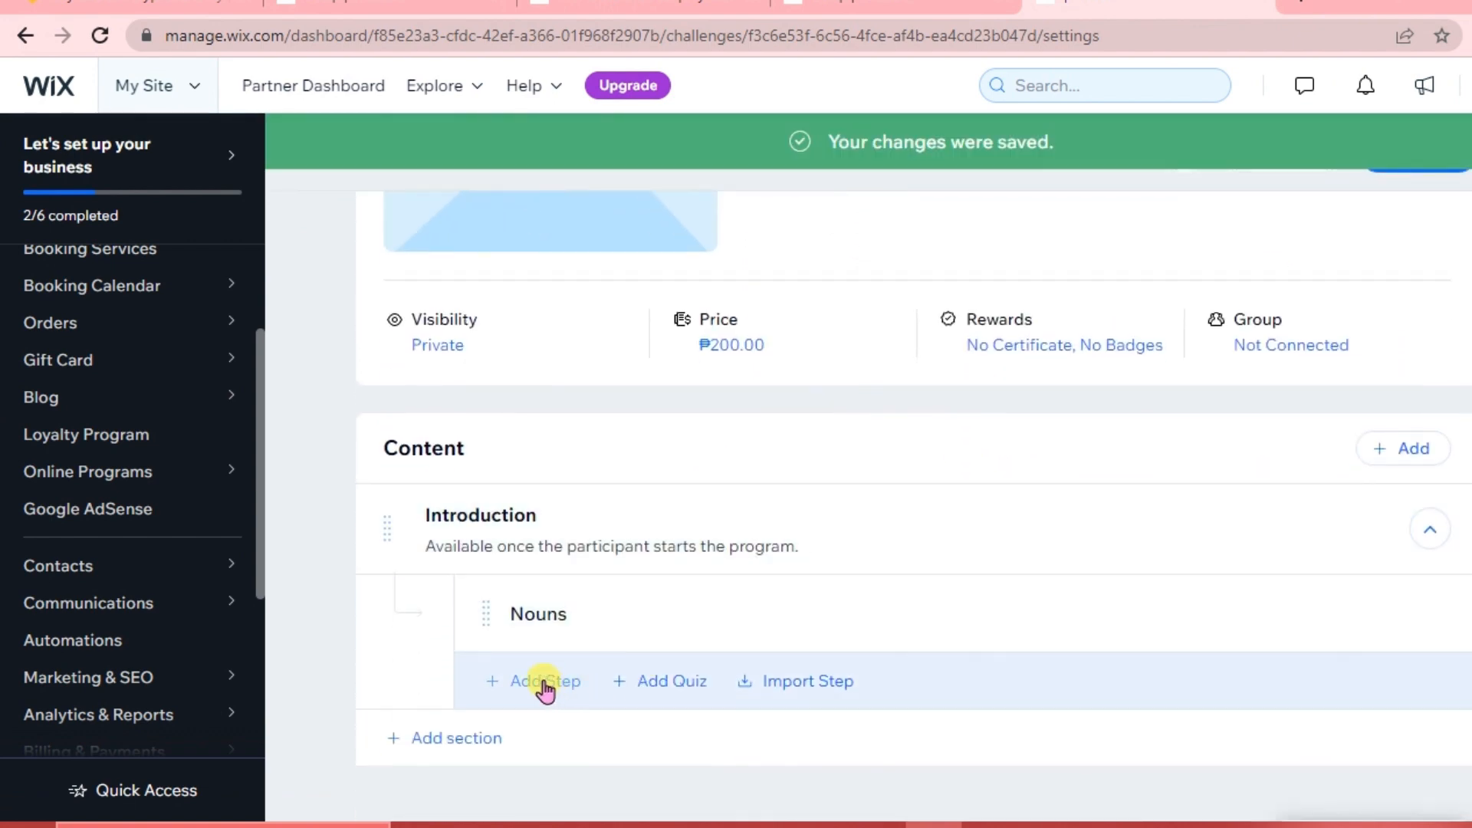
{"action": "left_click", "coordinate": [545, 684]}
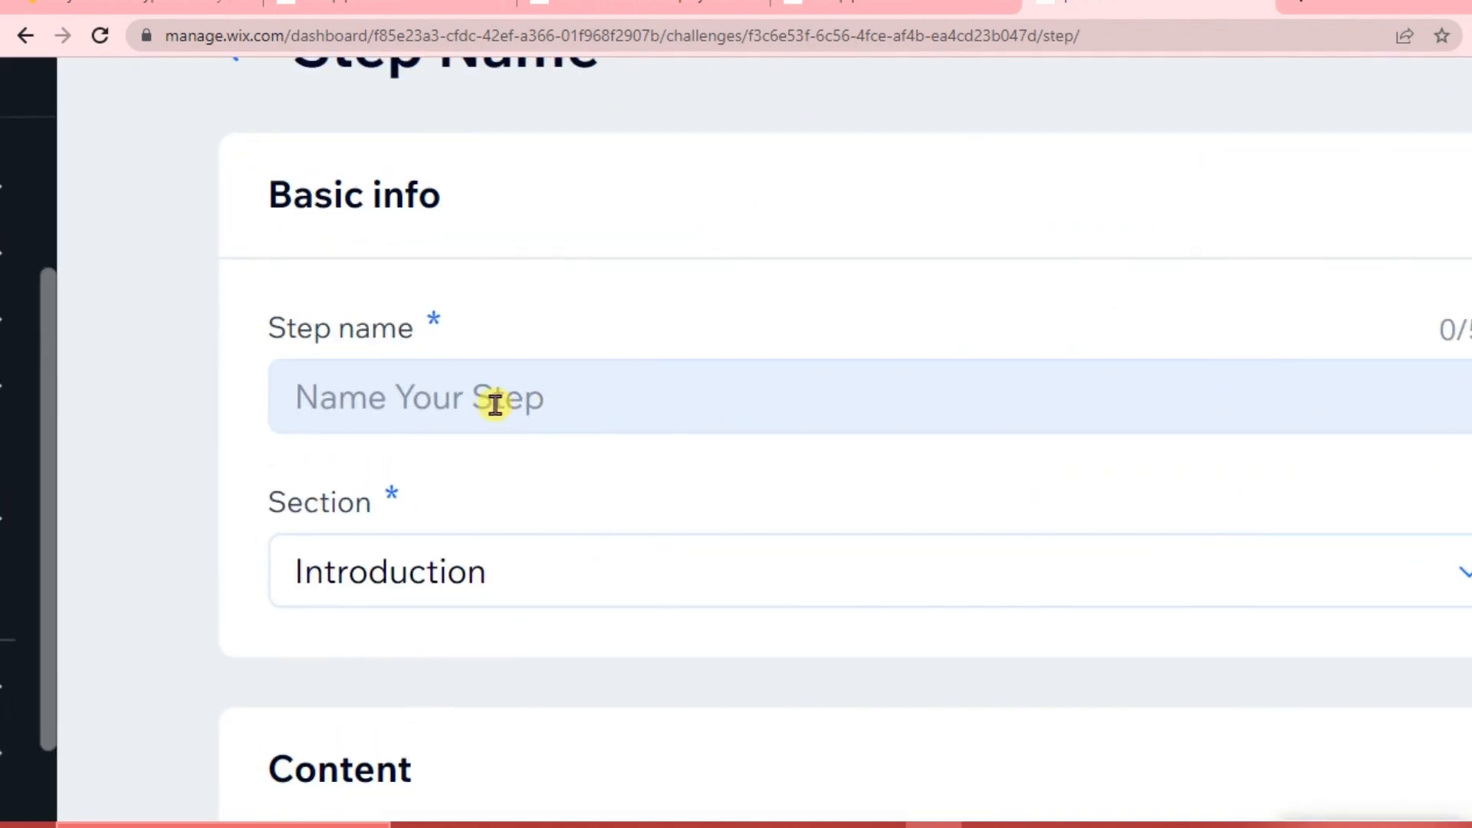
{"action": "left_click", "coordinate": [495, 404]}
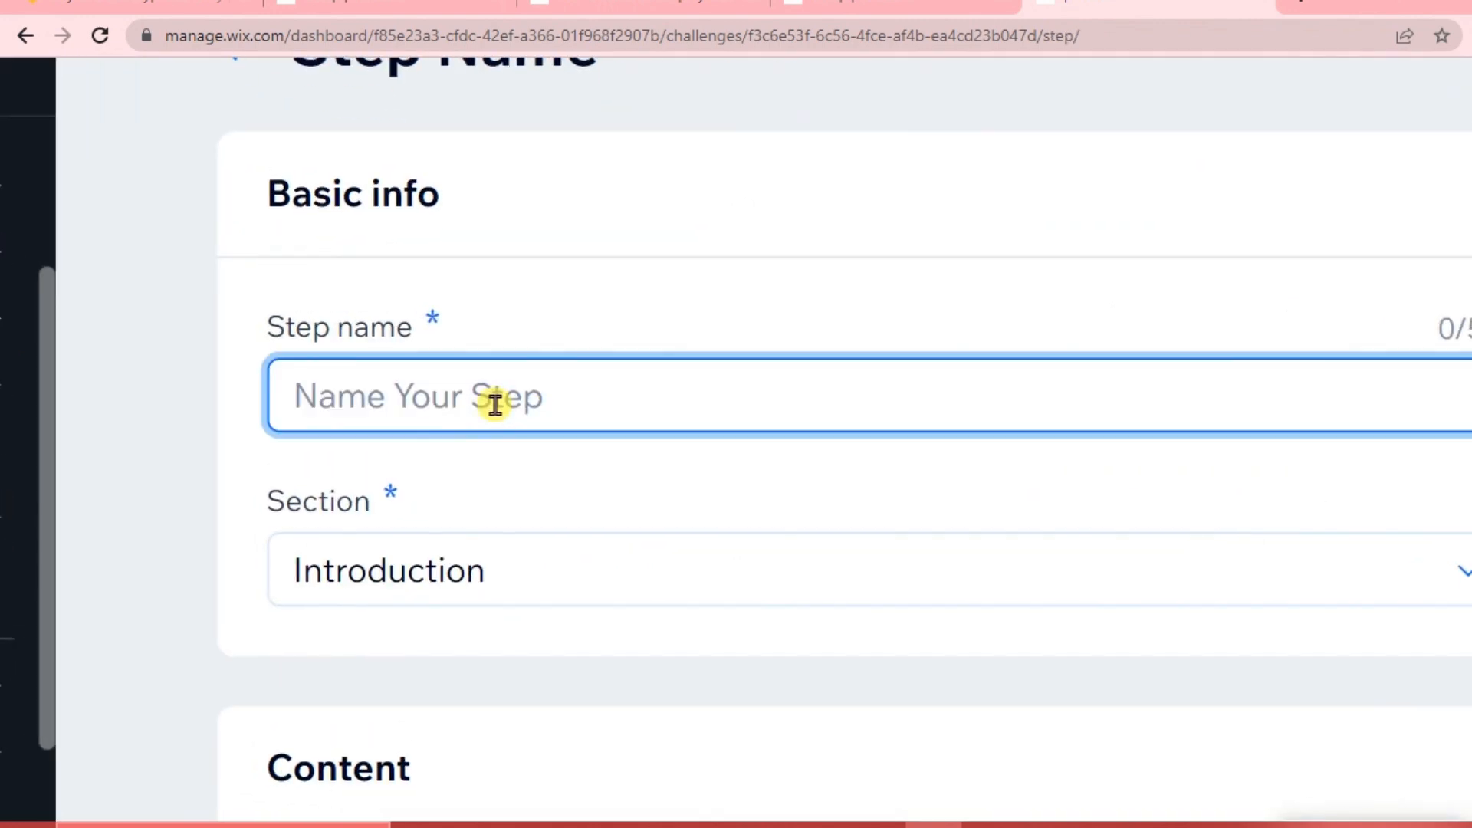
{"action": "type", "text": "Pronouns"}
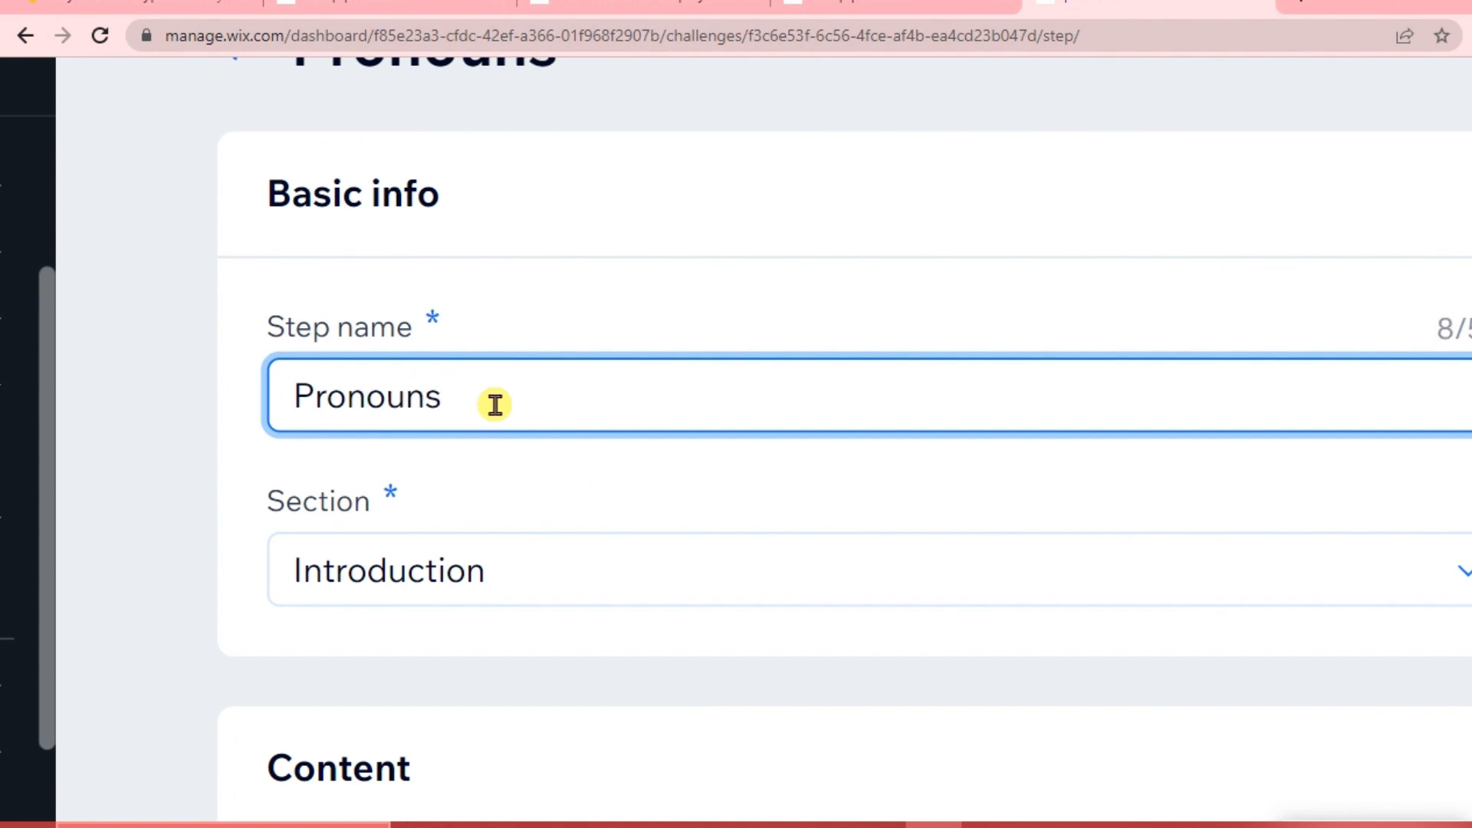
{"action": "left_click", "coordinate": [552, 574]}
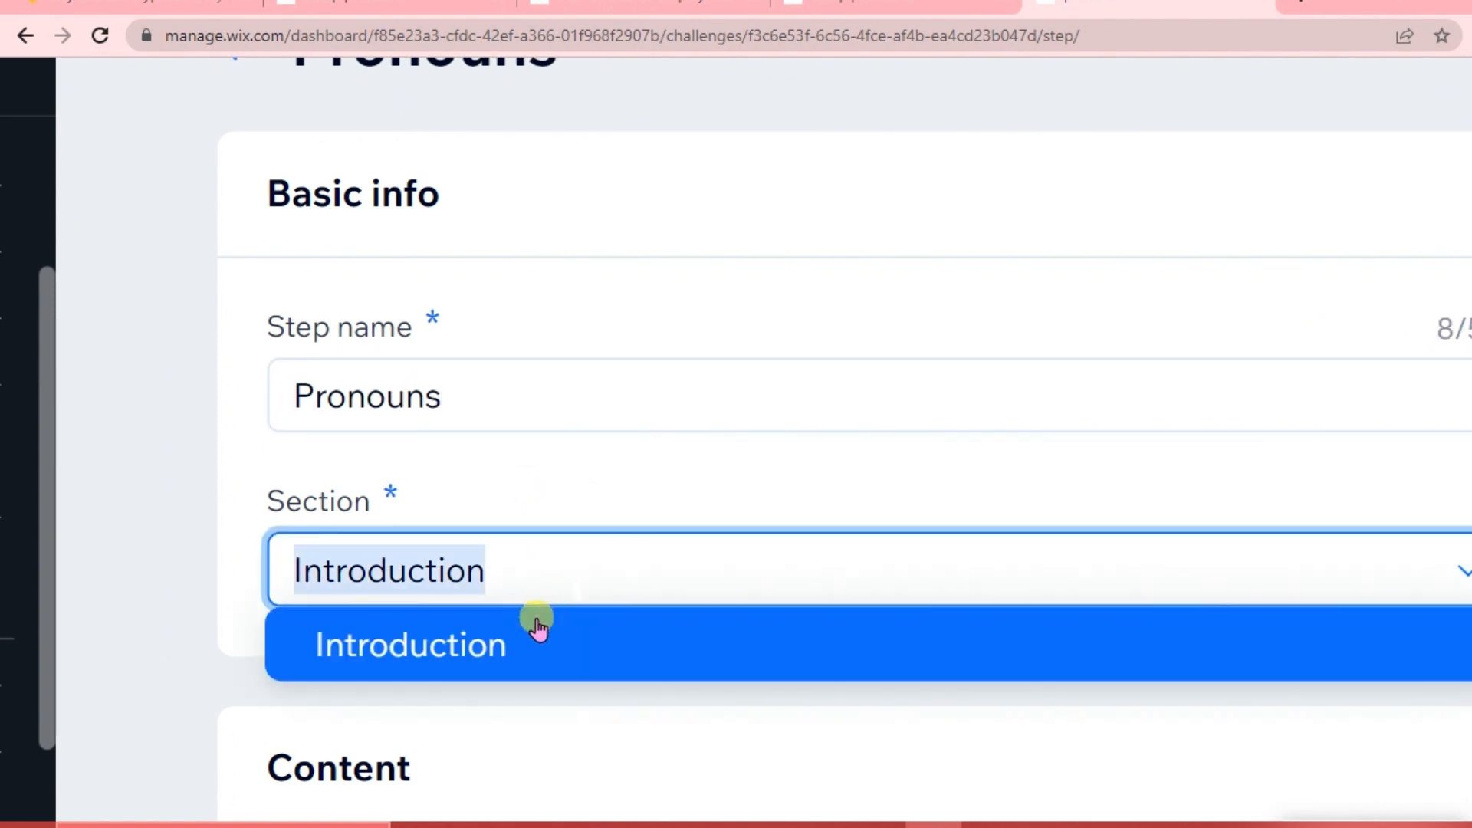
{"action": "left_click", "coordinate": [535, 630]}
{"action": "scroll", "coordinate": [613, 618], "scroll_direction": "down", "scroll_amount": 5}
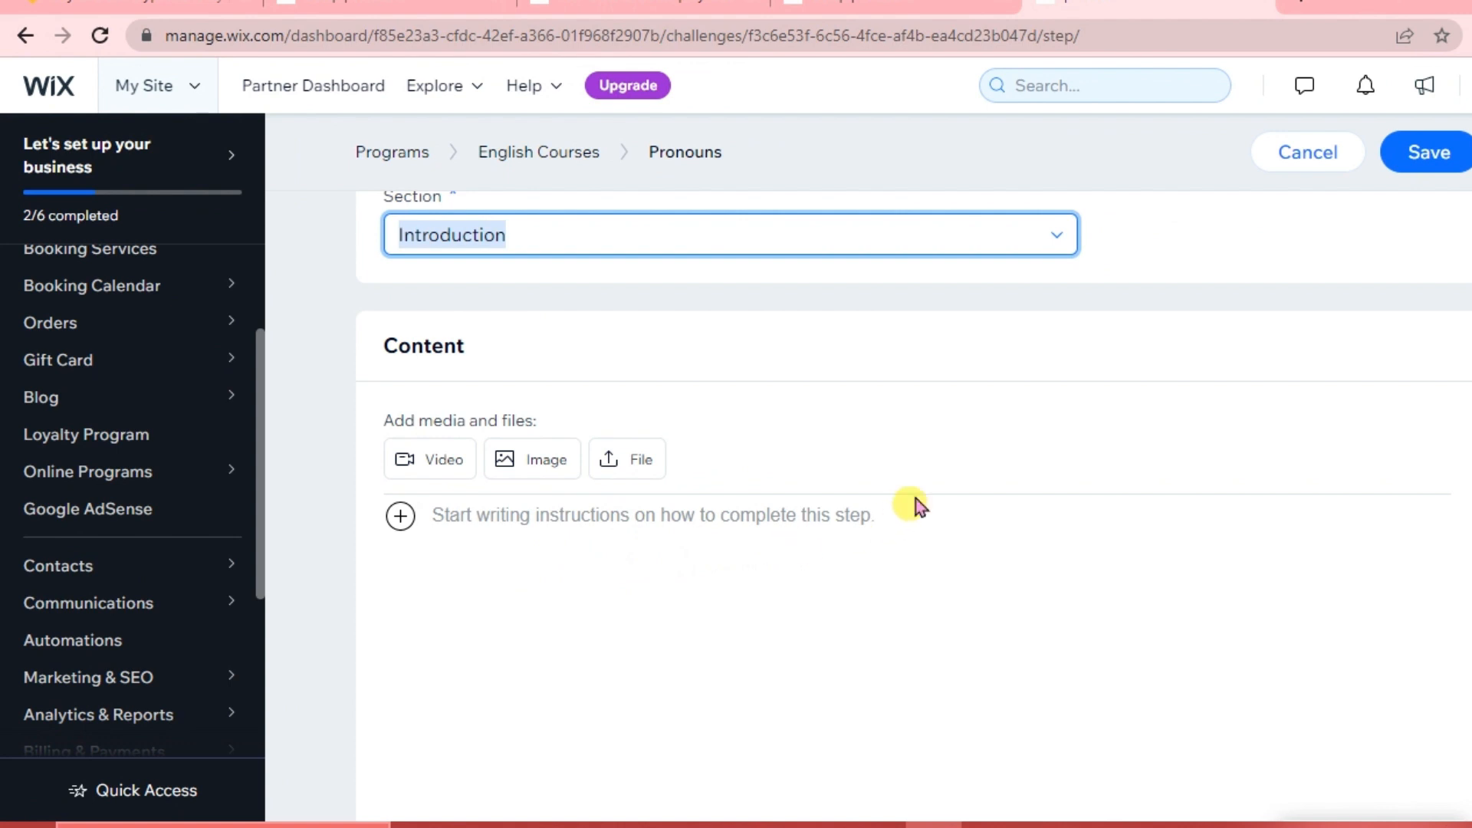
{"action": "scroll", "coordinate": [904, 475], "scroll_direction": "up", "scroll_amount": 1}
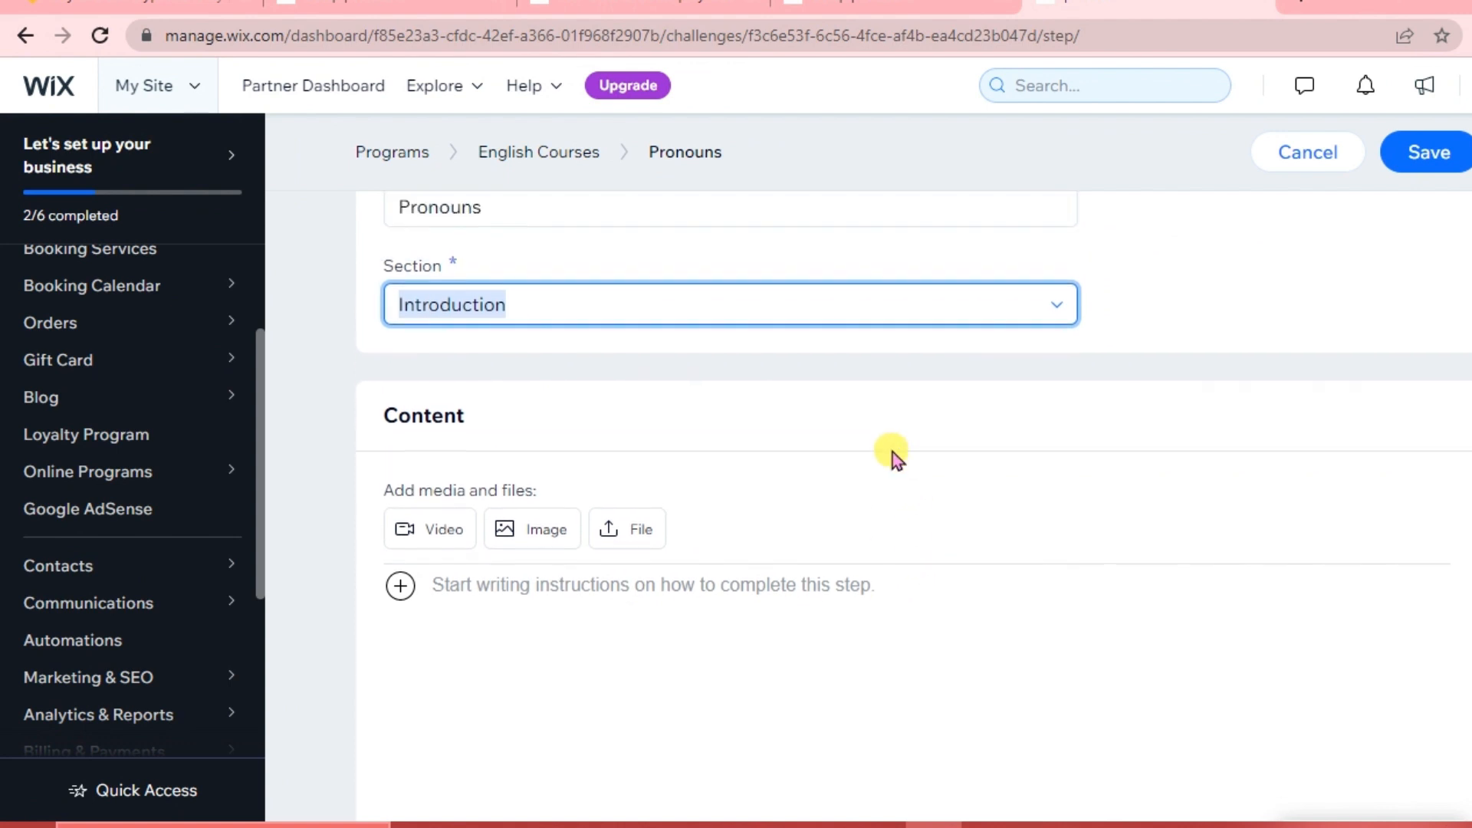
{"action": "left_click", "coordinate": [1451, 152]}
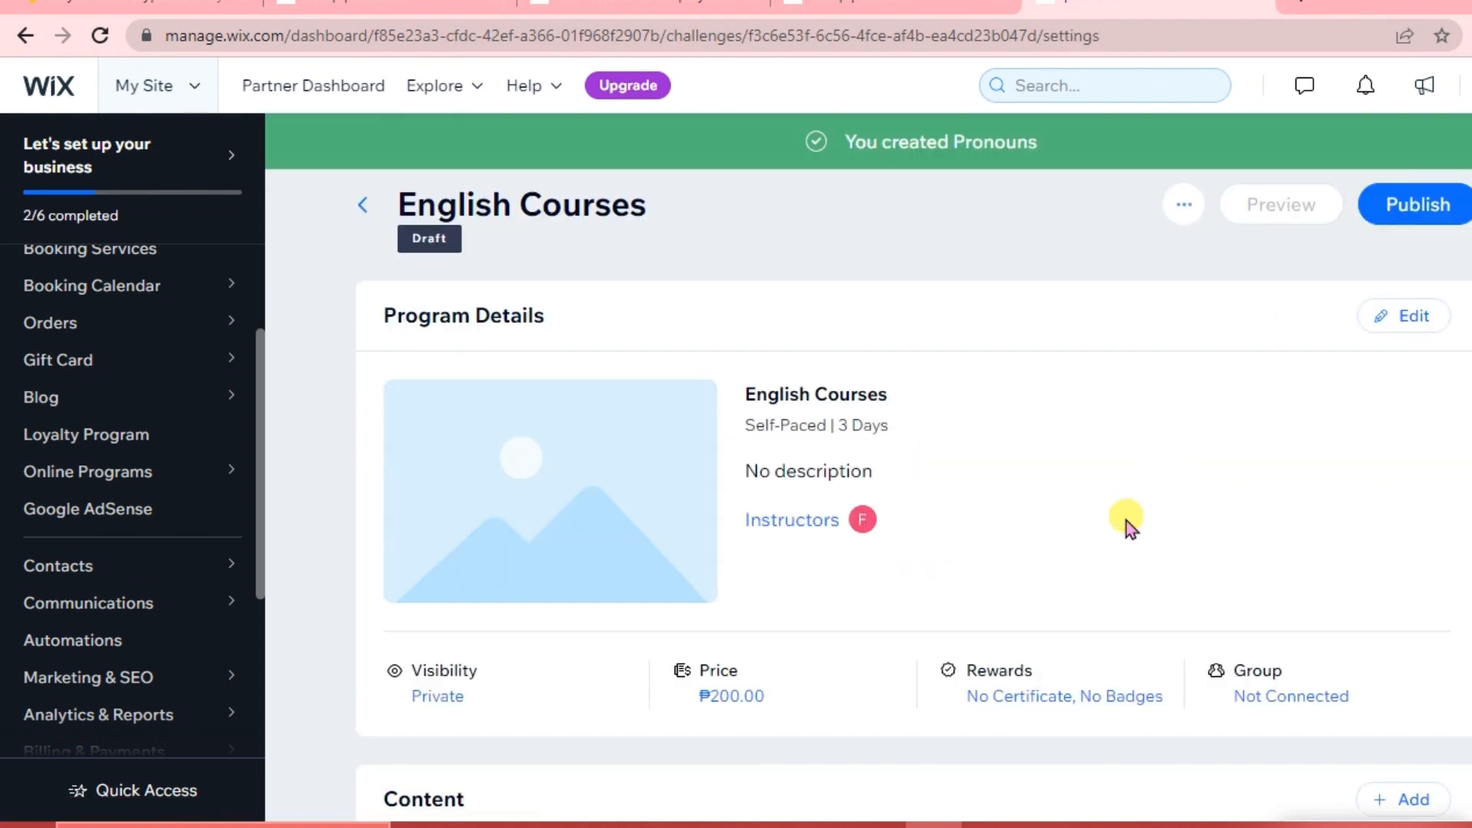
- Add a quiz named Nouns and Pronouns and assign it to the Introduction section
{"action": "scroll", "coordinate": [1122, 530], "scroll_direction": "down", "scroll_amount": 5}
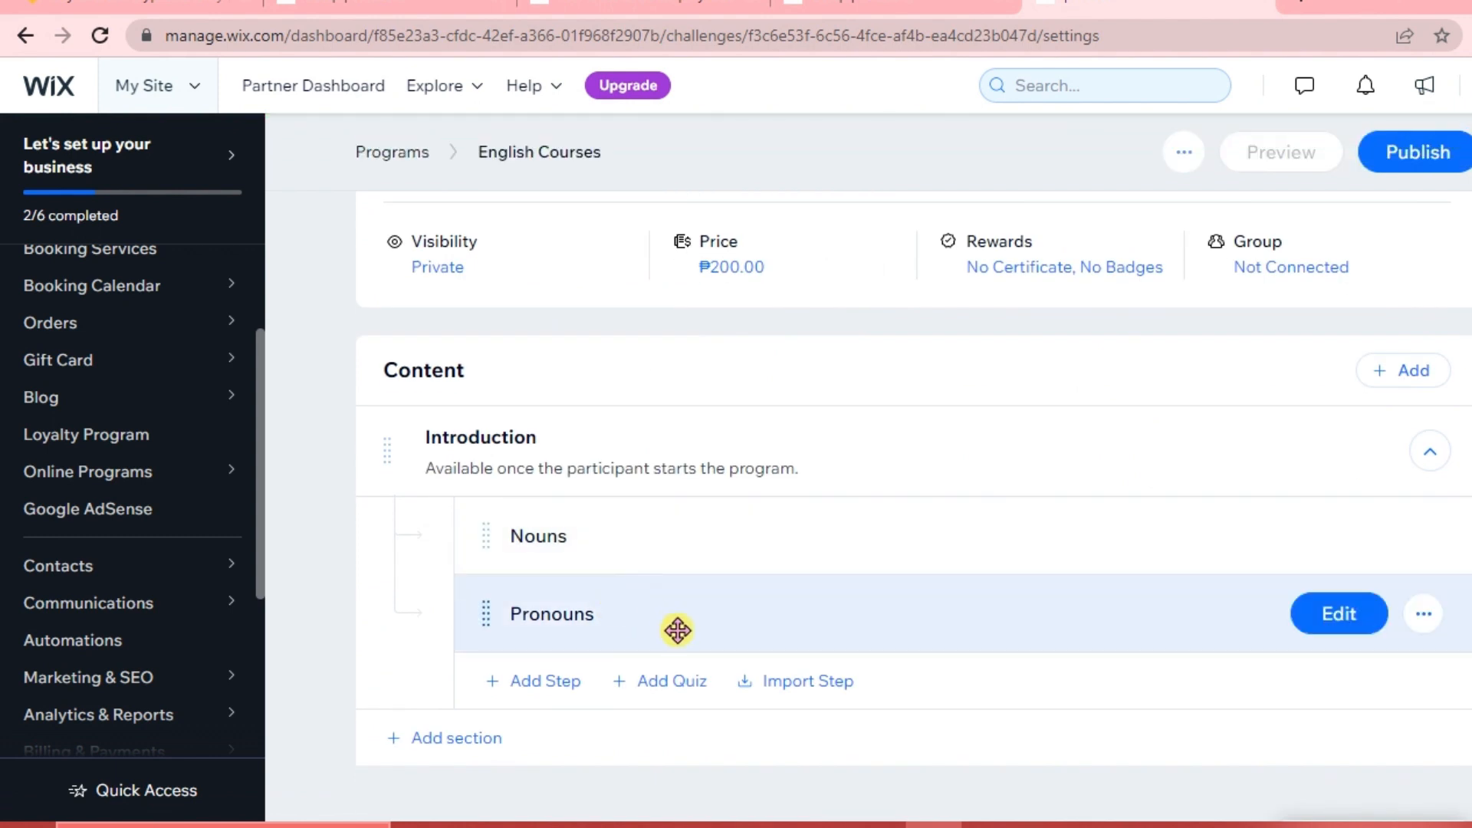
{"action": "left_click", "coordinate": [666, 690]}
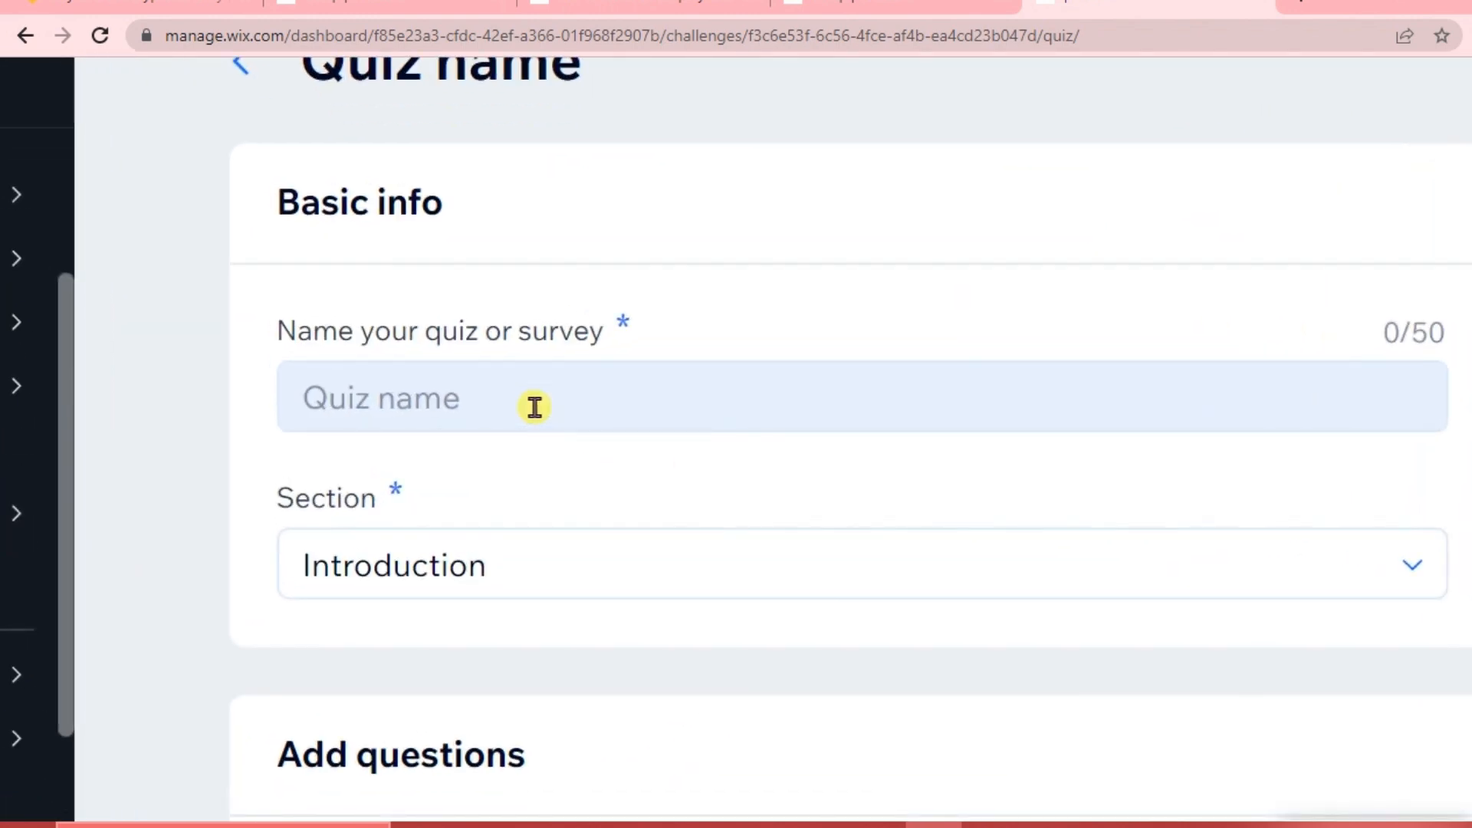
{"action": "left_click", "coordinate": [511, 406]}
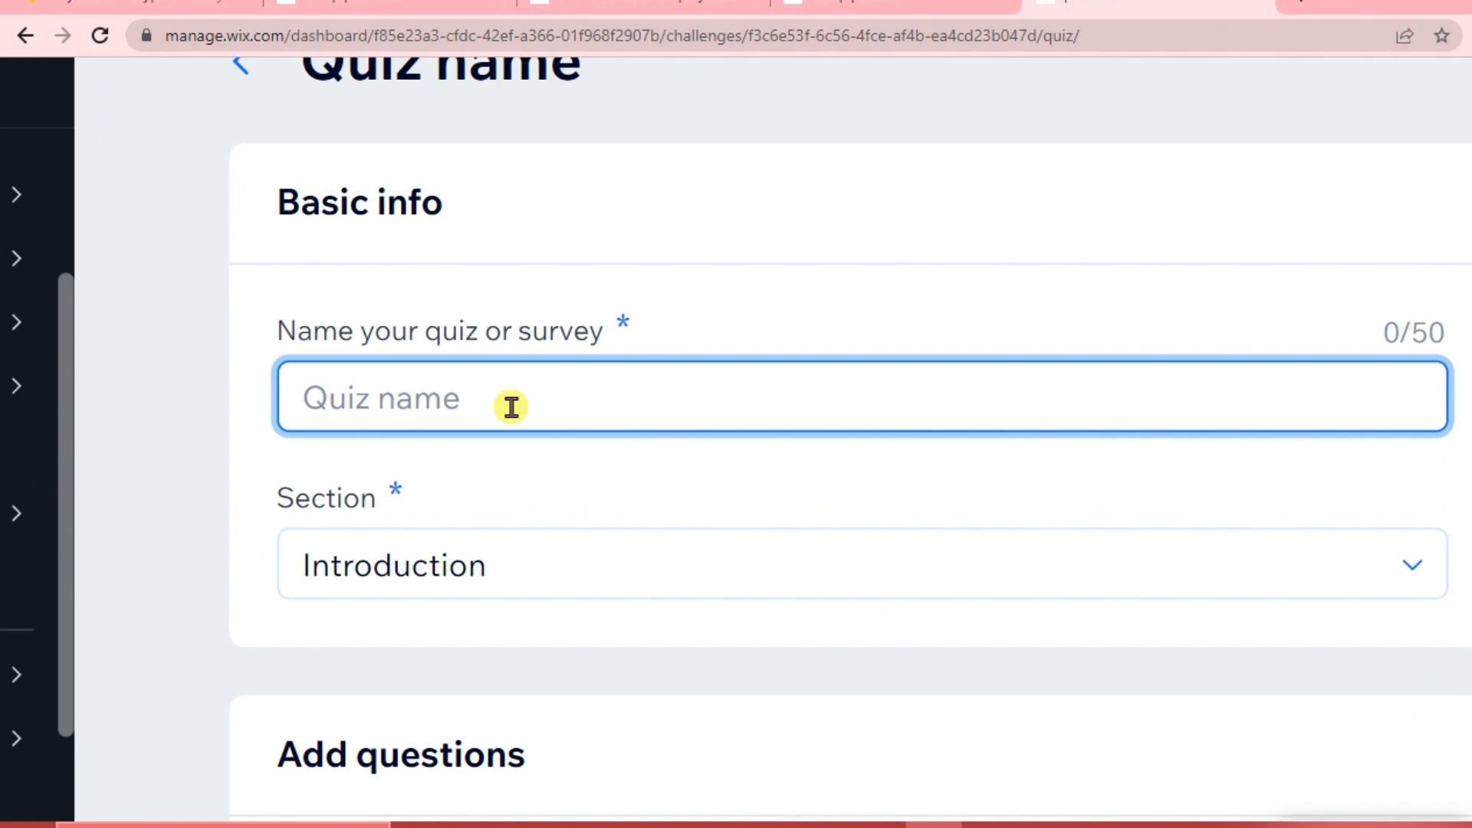
{"action": "type", "text": "Nouns and "}
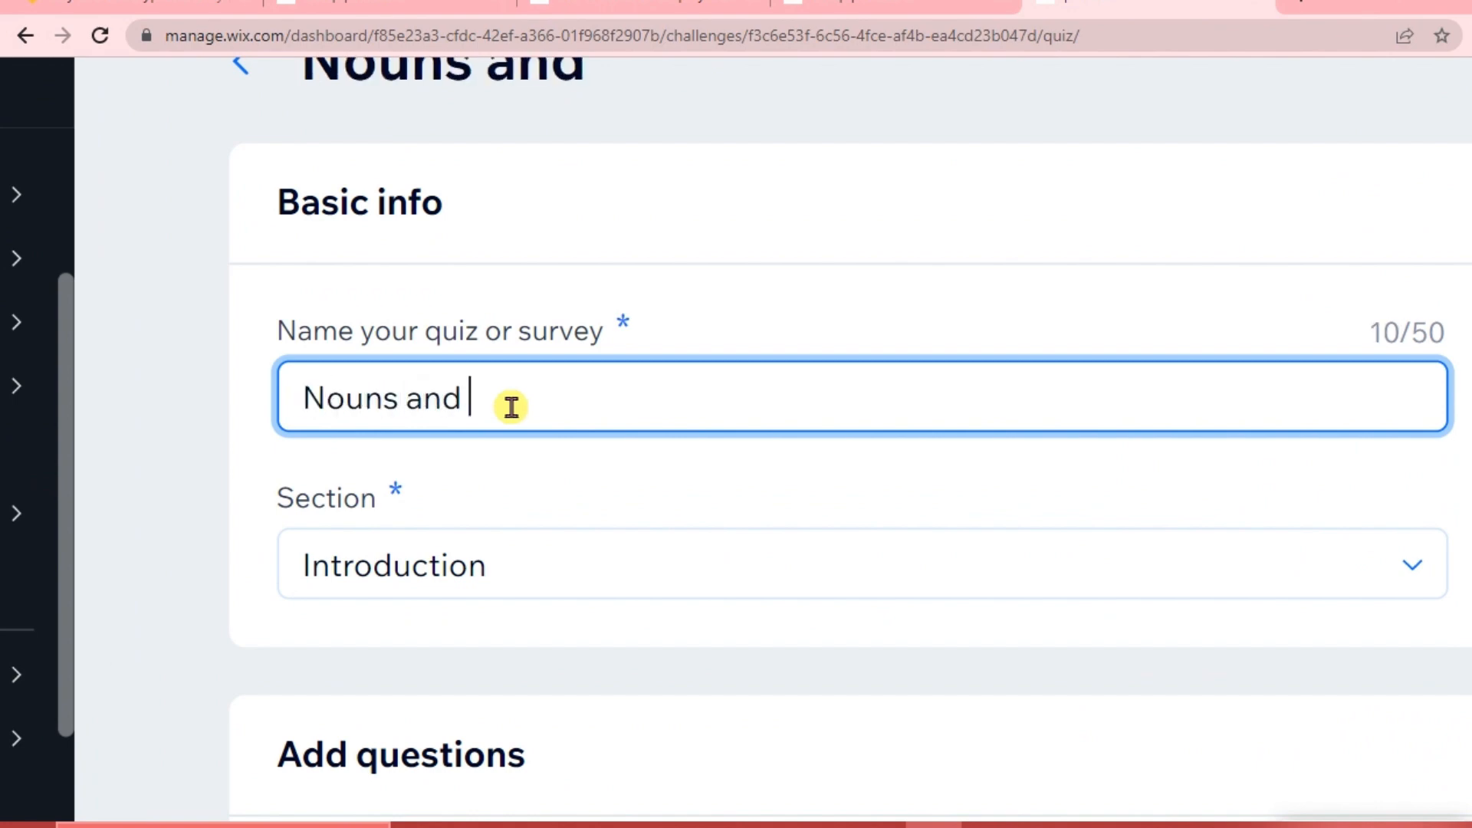
{"action": "type", "text": "Pronouns"}
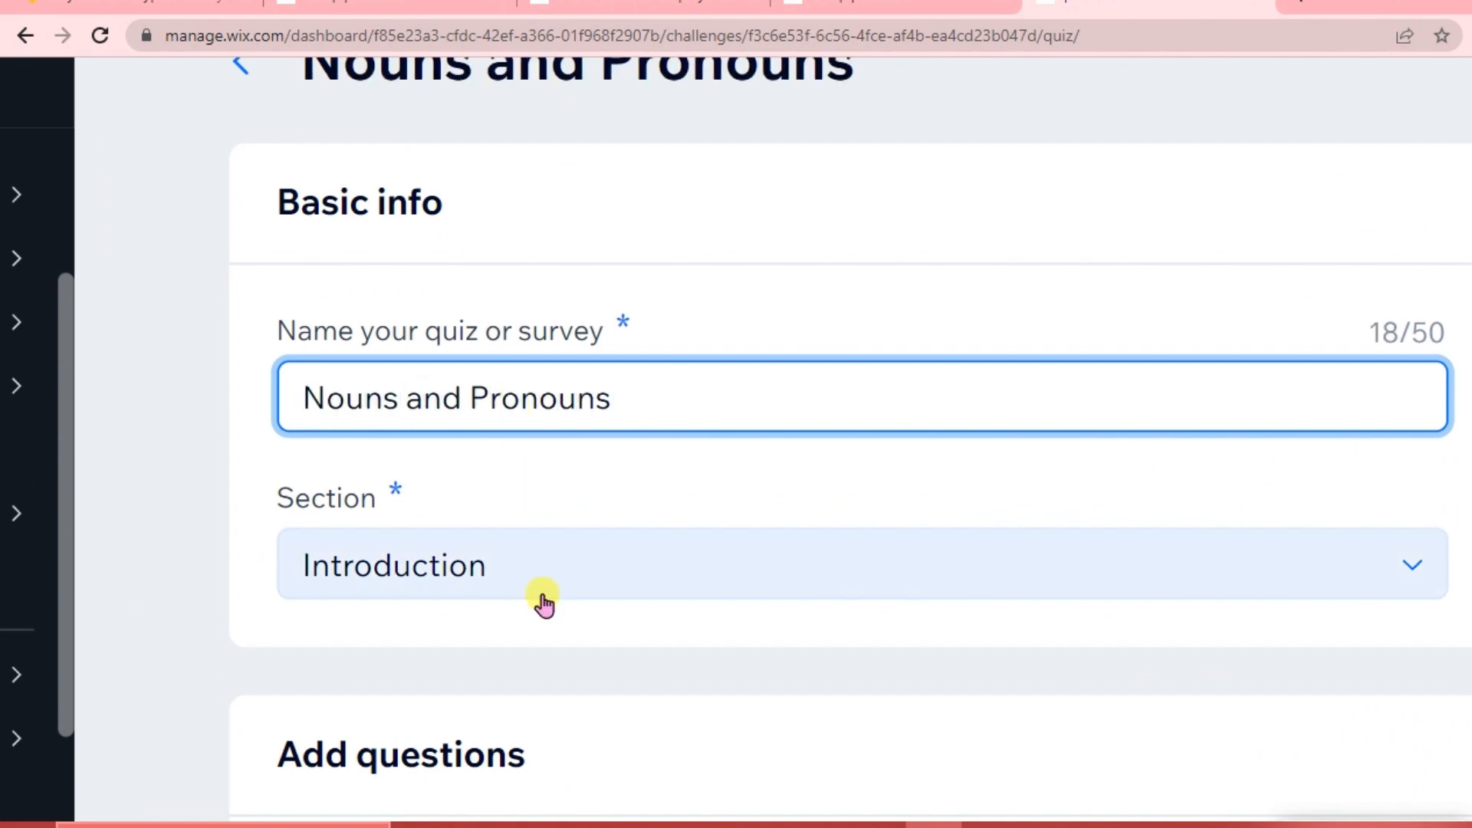
{"action": "scroll", "coordinate": [544, 603], "scroll_direction": "down", "scroll_amount": 1}
{"action": "left_click", "coordinate": [517, 481]}
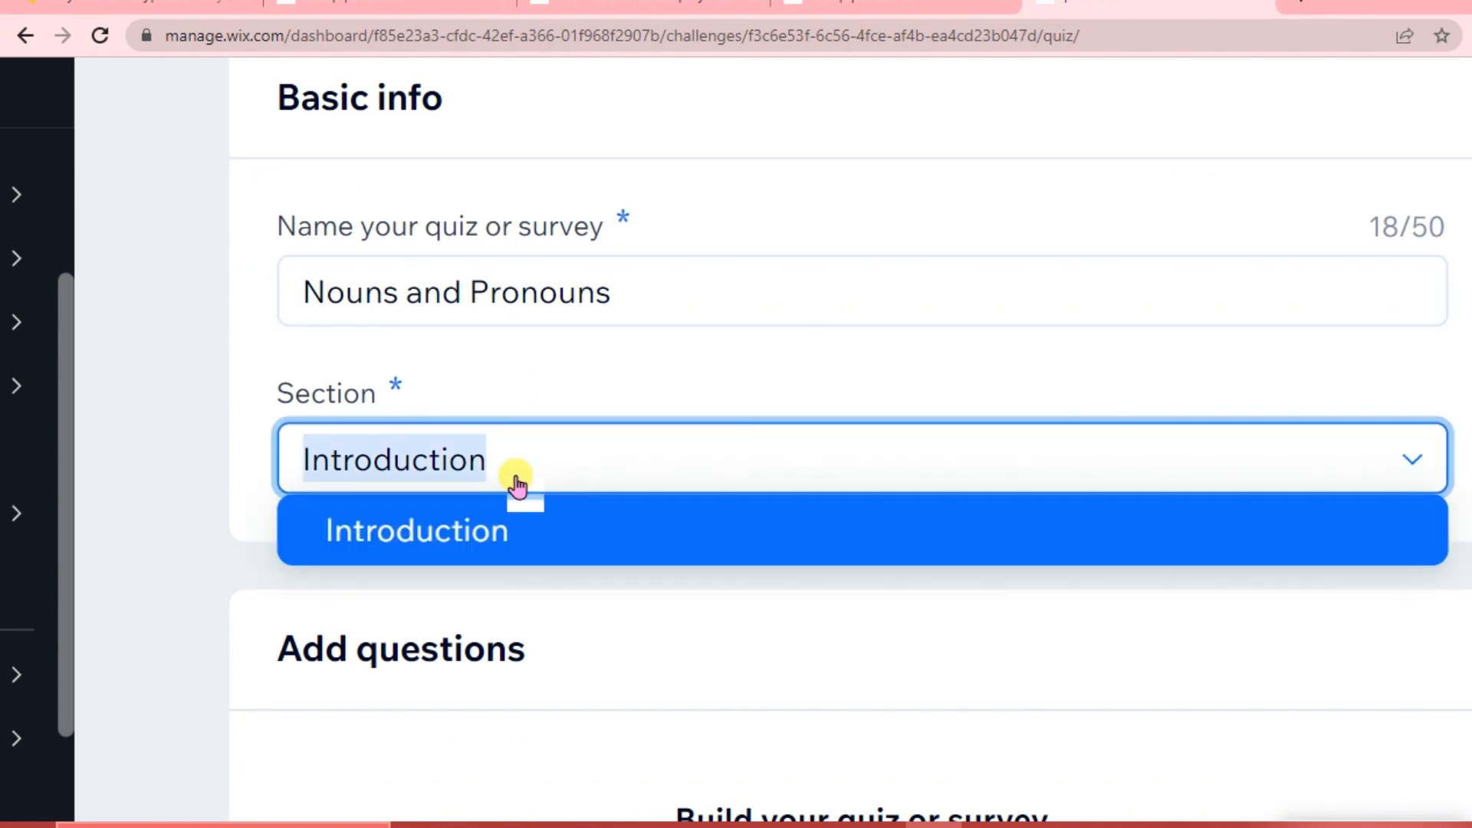
{"action": "left_click", "coordinate": [525, 480]}
- Examine the question types and layout elements available for the quiz, then return to the quiz settings
{"action": "scroll", "coordinate": [606, 599], "scroll_direction": "down", "scroll_amount": 1}
{"action": "scroll", "coordinate": [606, 599], "scroll_direction": "down", "scroll_amount": 2}
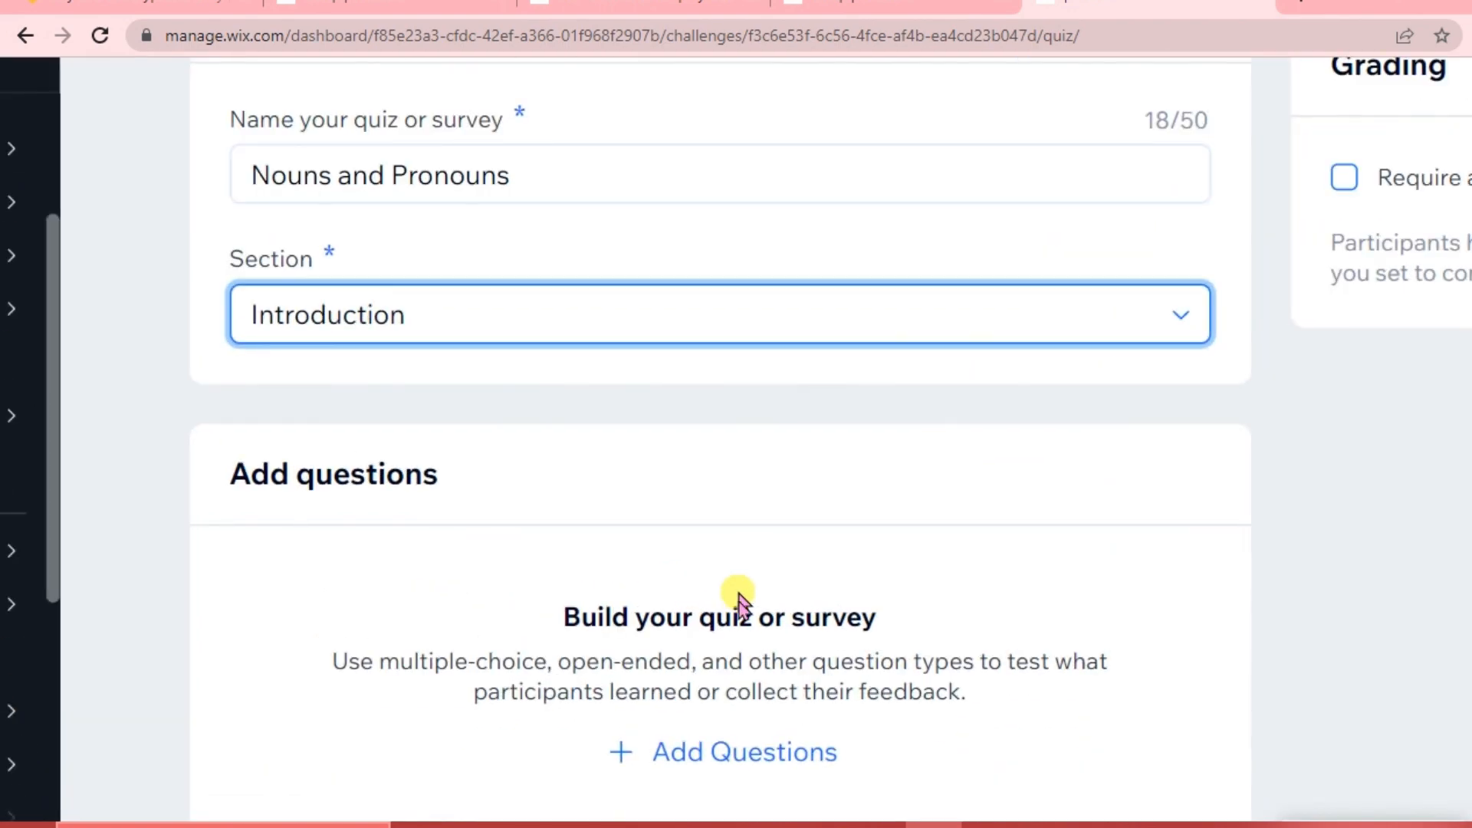
{"action": "scroll", "coordinate": [740, 598], "scroll_direction": "down", "scroll_amount": 1}
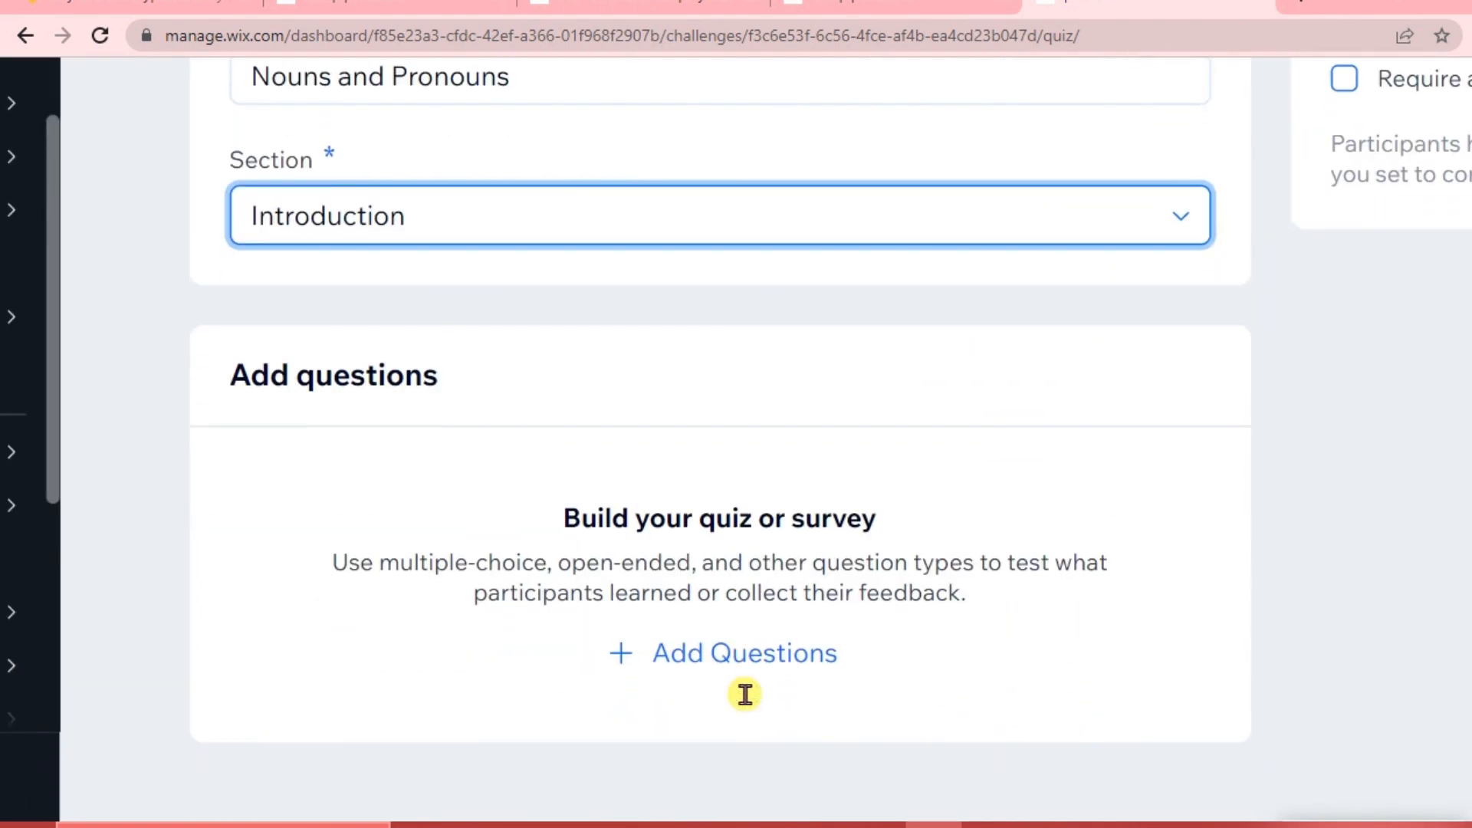
{"action": "left_click", "coordinate": [721, 658]}
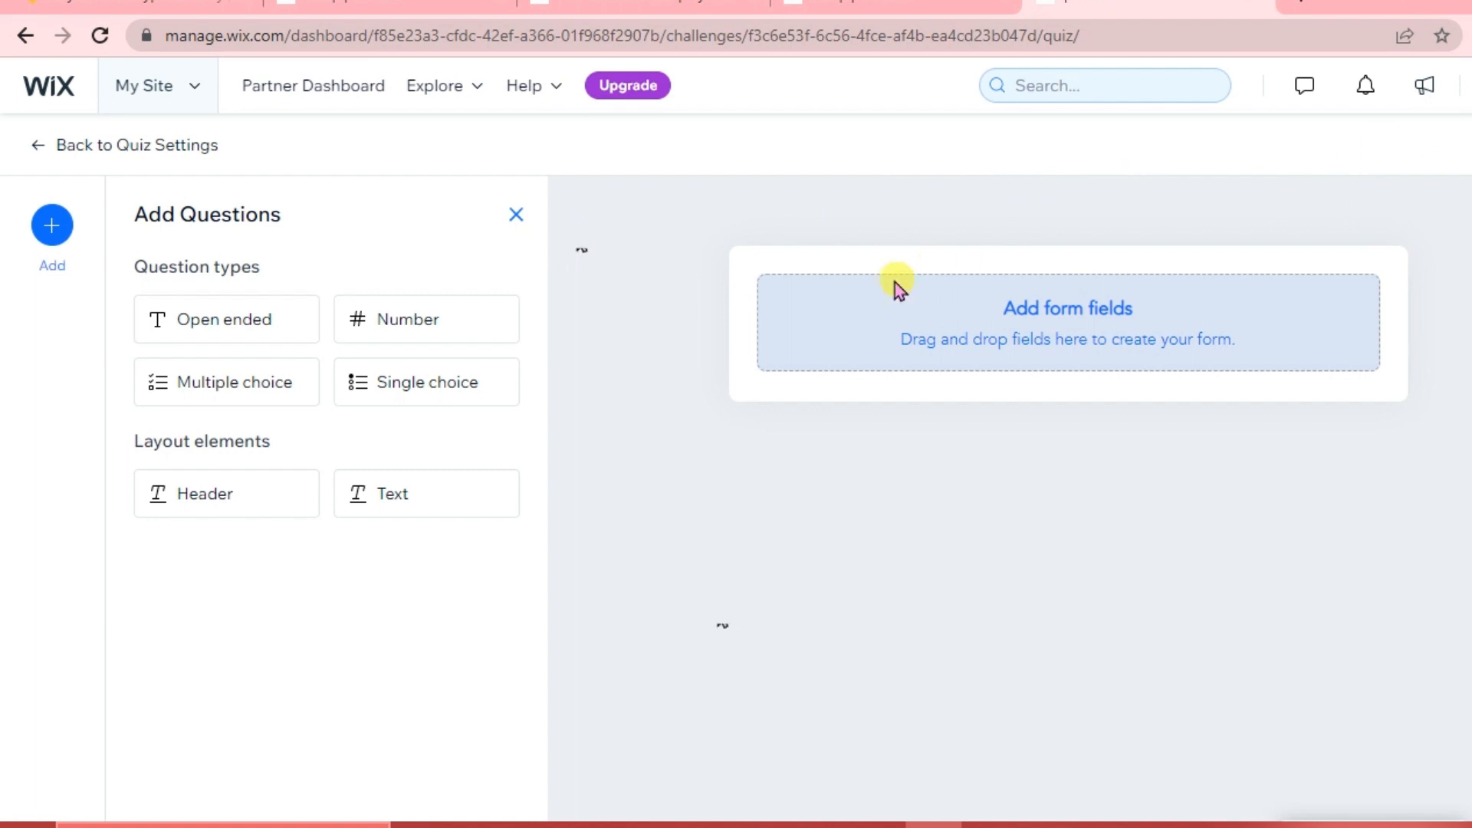
{"action": "left_click", "coordinate": [35, 147]}
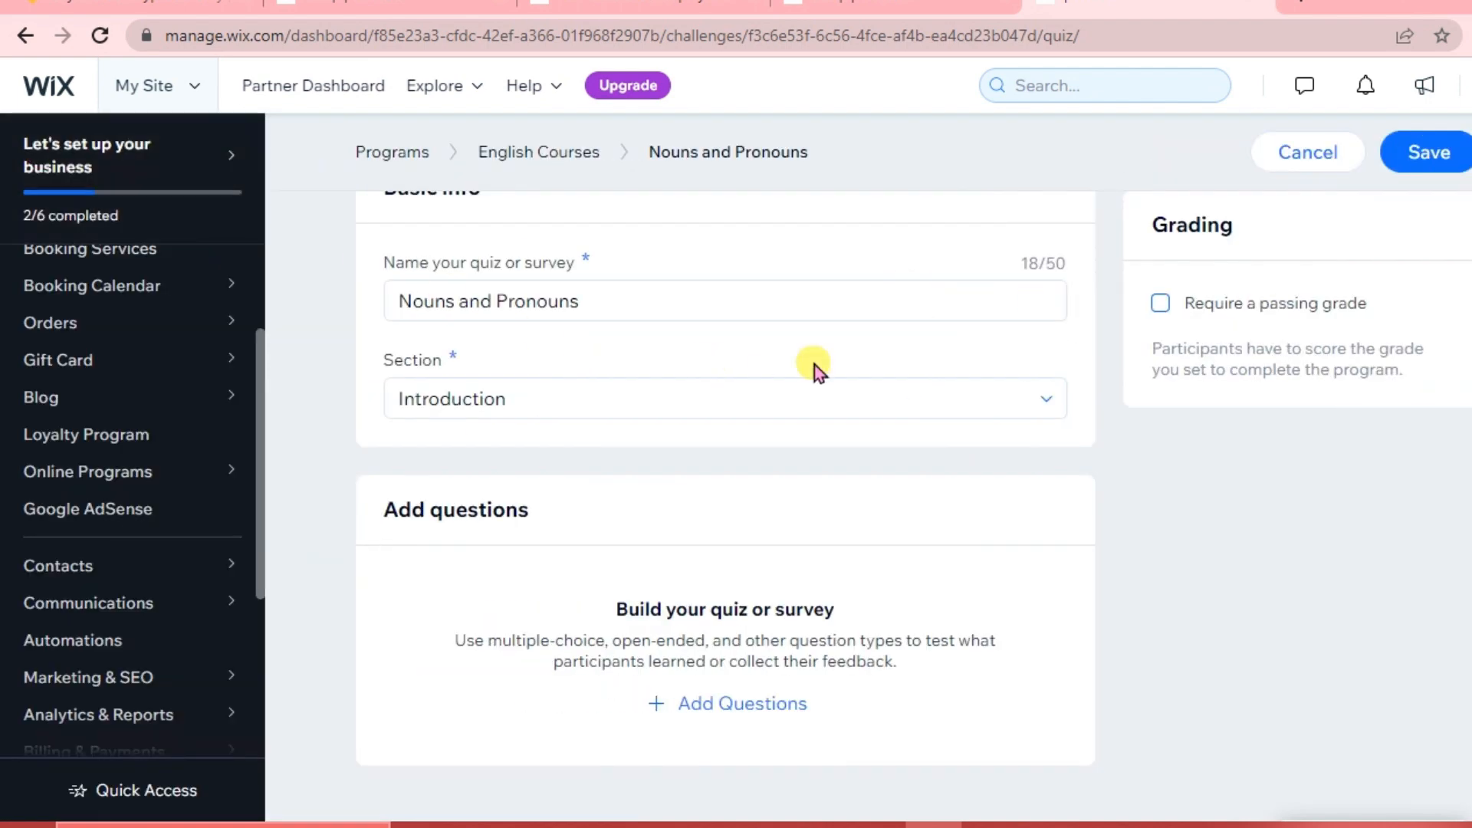
- Save the Nouns and Pronouns quiz without adding questions or requiring a passing grade
{"action": "scroll", "coordinate": [814, 365], "scroll_direction": "down", "scroll_amount": 2}
{"action": "scroll", "coordinate": [857, 476], "scroll_direction": "up", "scroll_amount": 2}
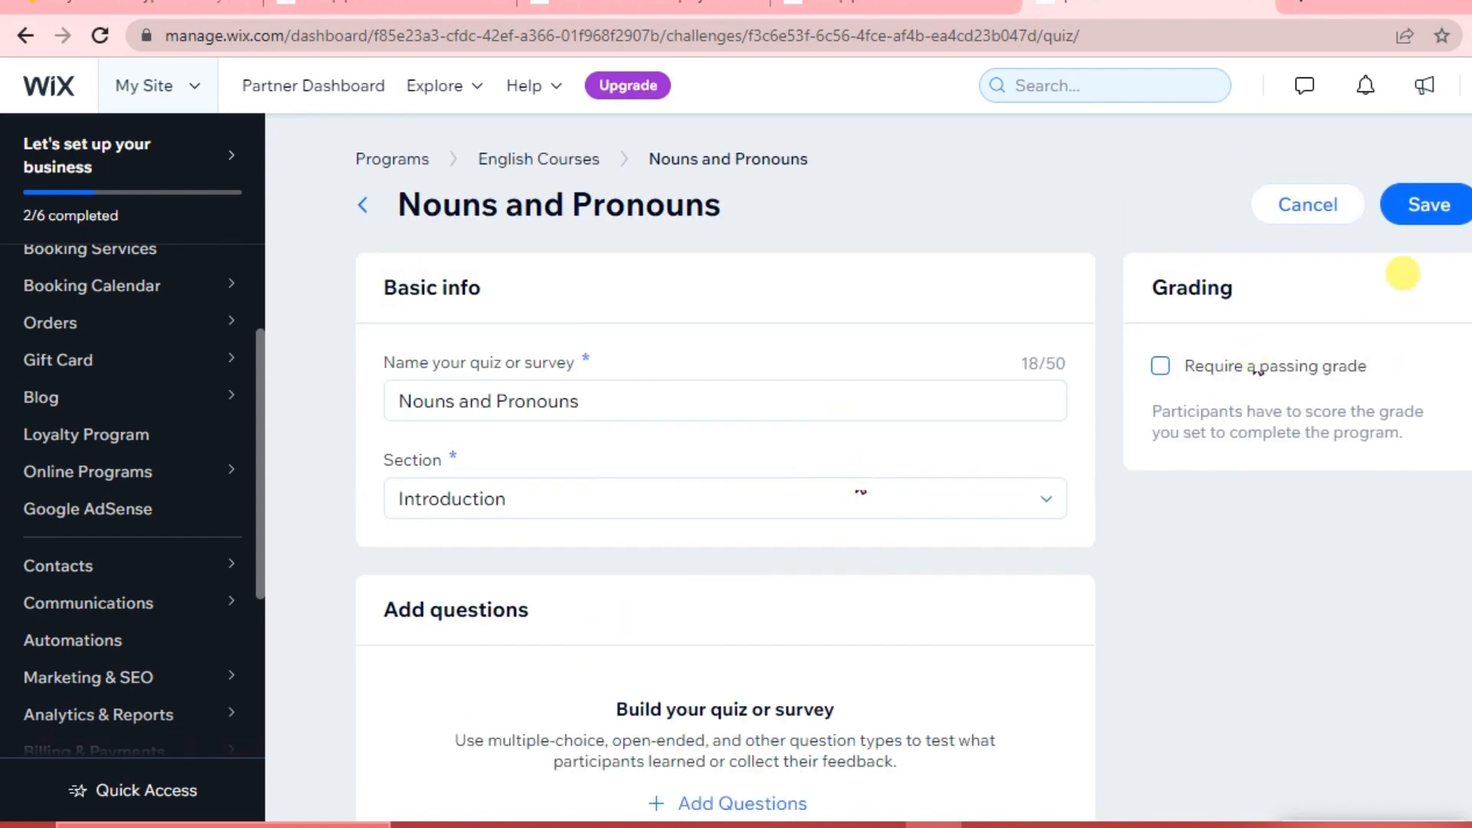
{"action": "left_click", "coordinate": [1435, 207]}
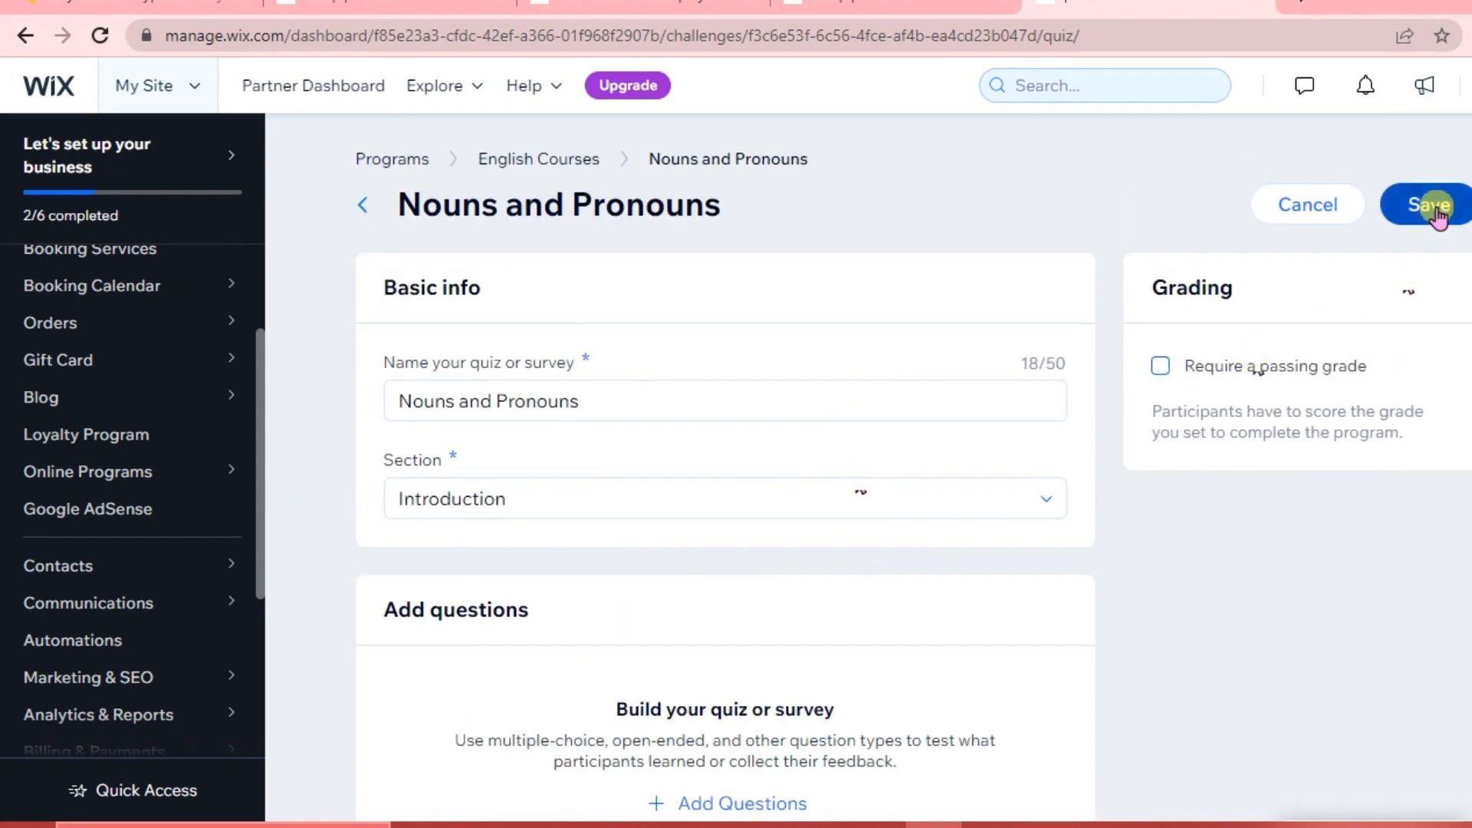
- Publish the English Courses program to the site and confirm the publication
{"action": "scroll", "coordinate": [901, 577], "scroll_direction": "down", "scroll_amount": 3}
{"action": "scroll", "coordinate": [901, 577], "scroll_direction": "up", "scroll_amount": 3}
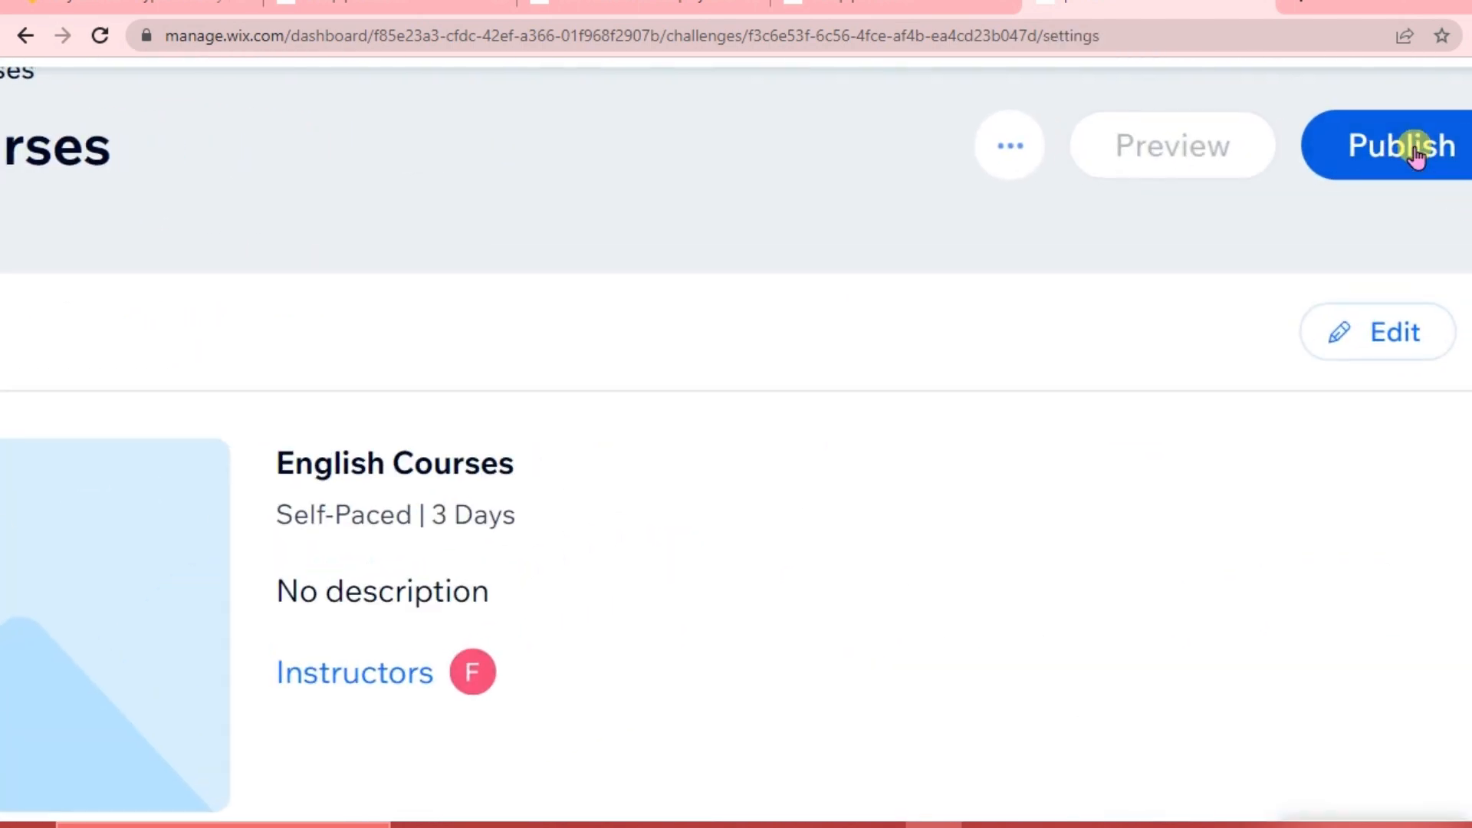
{"action": "left_click", "coordinate": [1424, 158]}
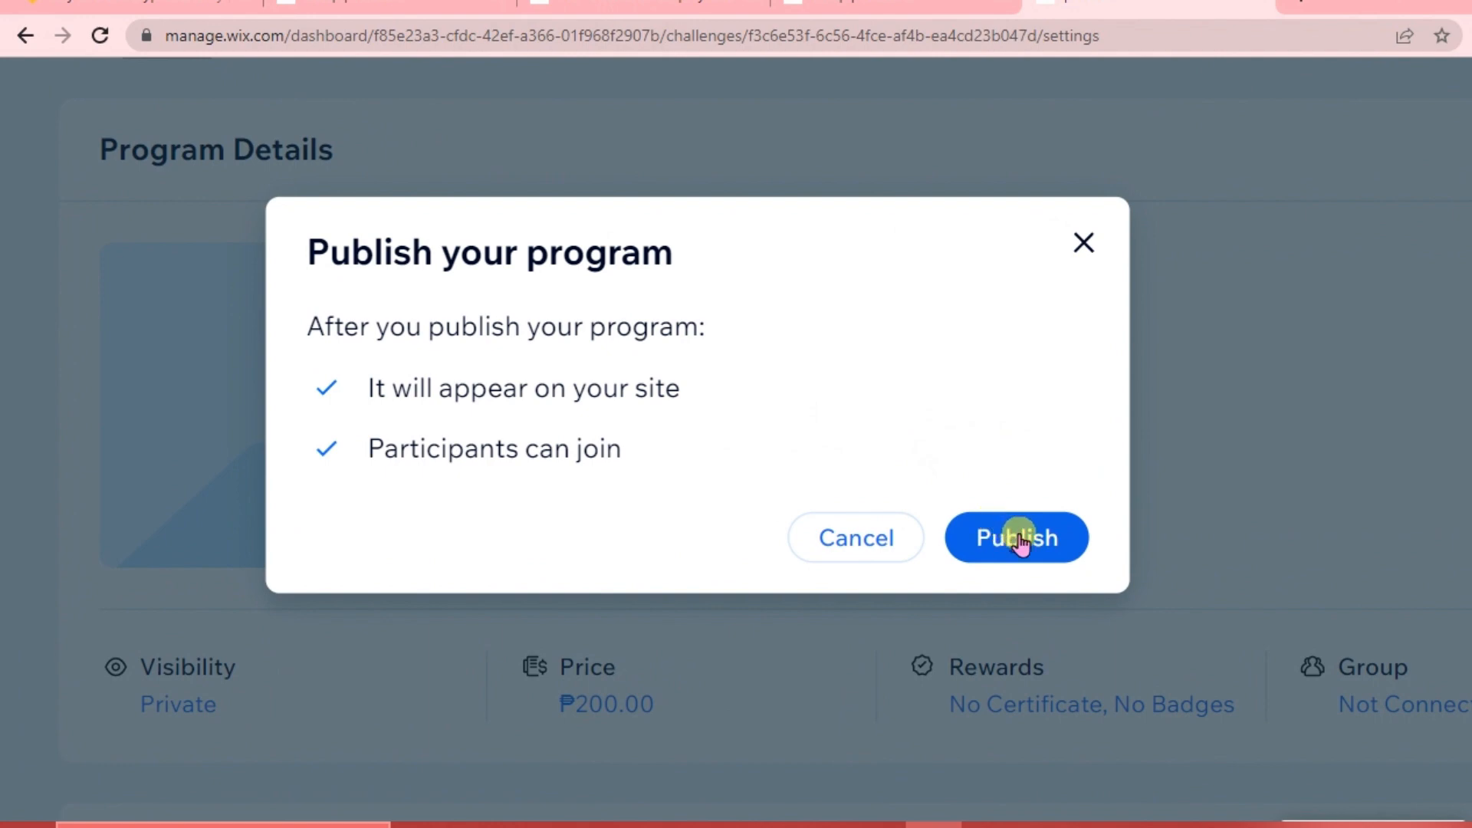
{"action": "left_click", "coordinate": [1020, 539]}
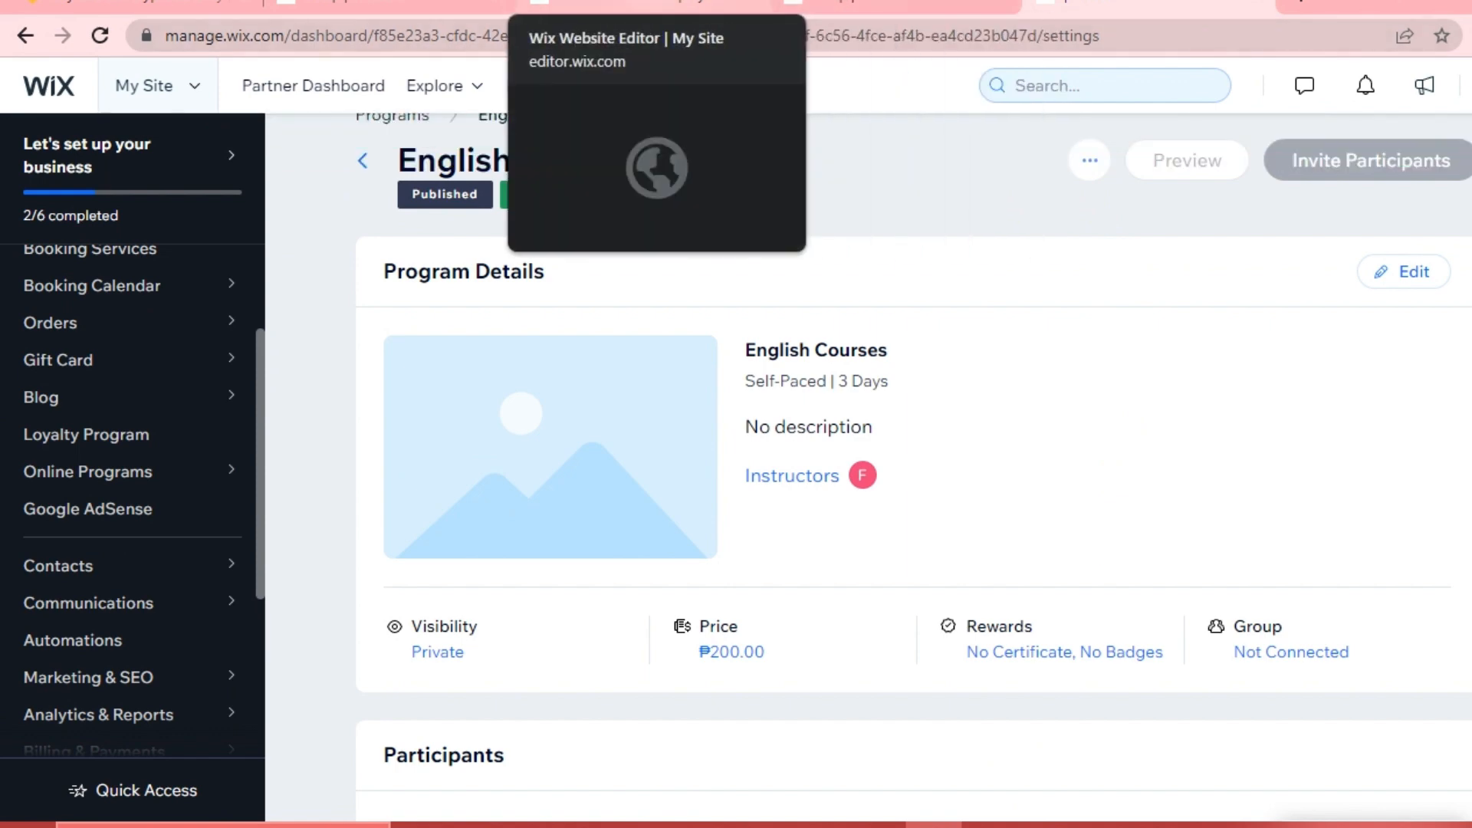
- Switch to the Wix Website Editor and preview the site's English Courses page
{"action": "left_click", "coordinate": [643, 5]}
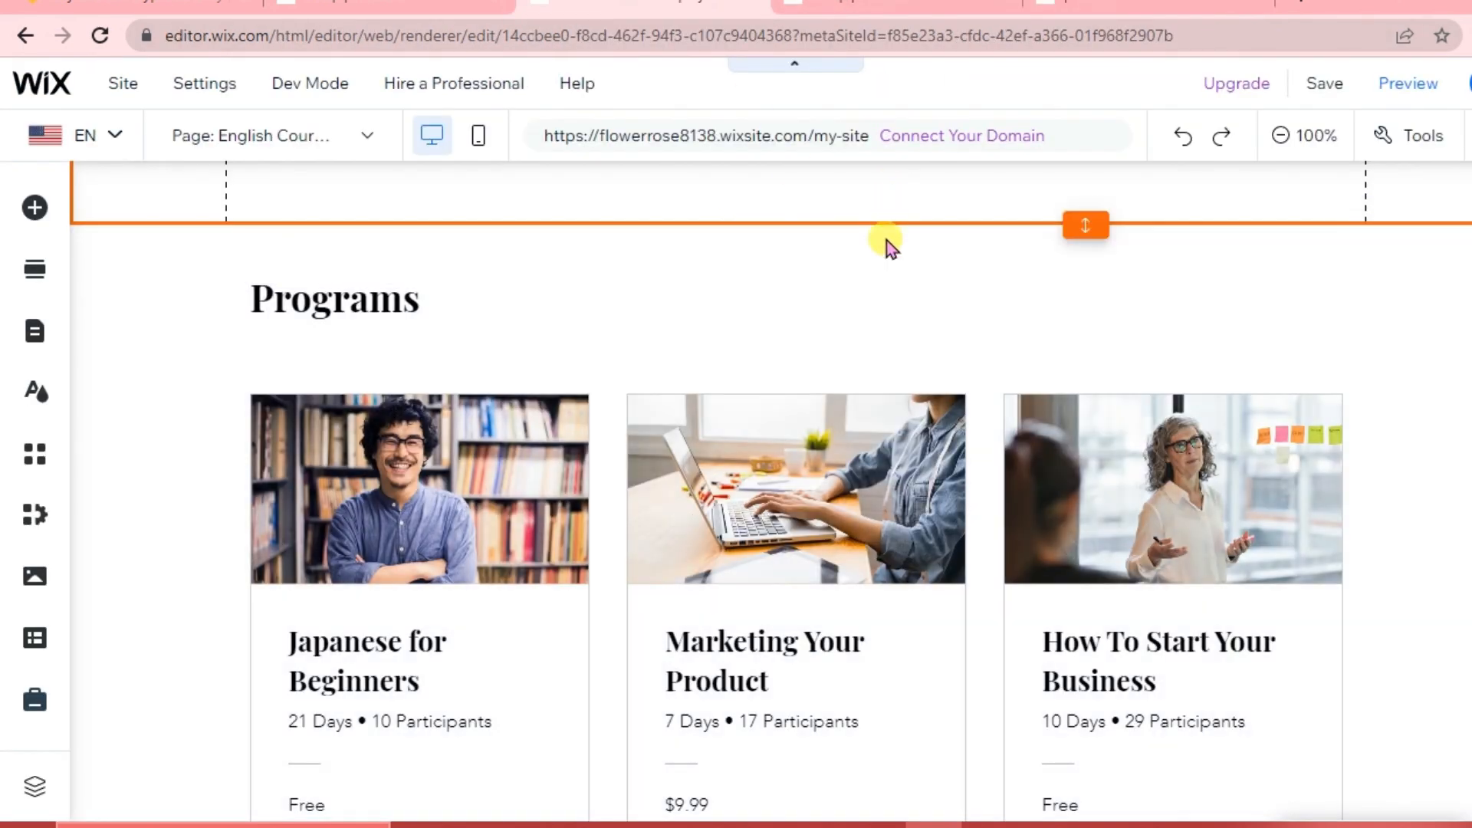
{"action": "scroll", "coordinate": [887, 260], "scroll_direction": "up", "scroll_amount": 4}
{"action": "scroll", "coordinate": [887, 480], "scroll_direction": "down", "scroll_amount": 4}
{"action": "scroll", "coordinate": [890, 475], "scroll_direction": "up", "scroll_amount": 5}
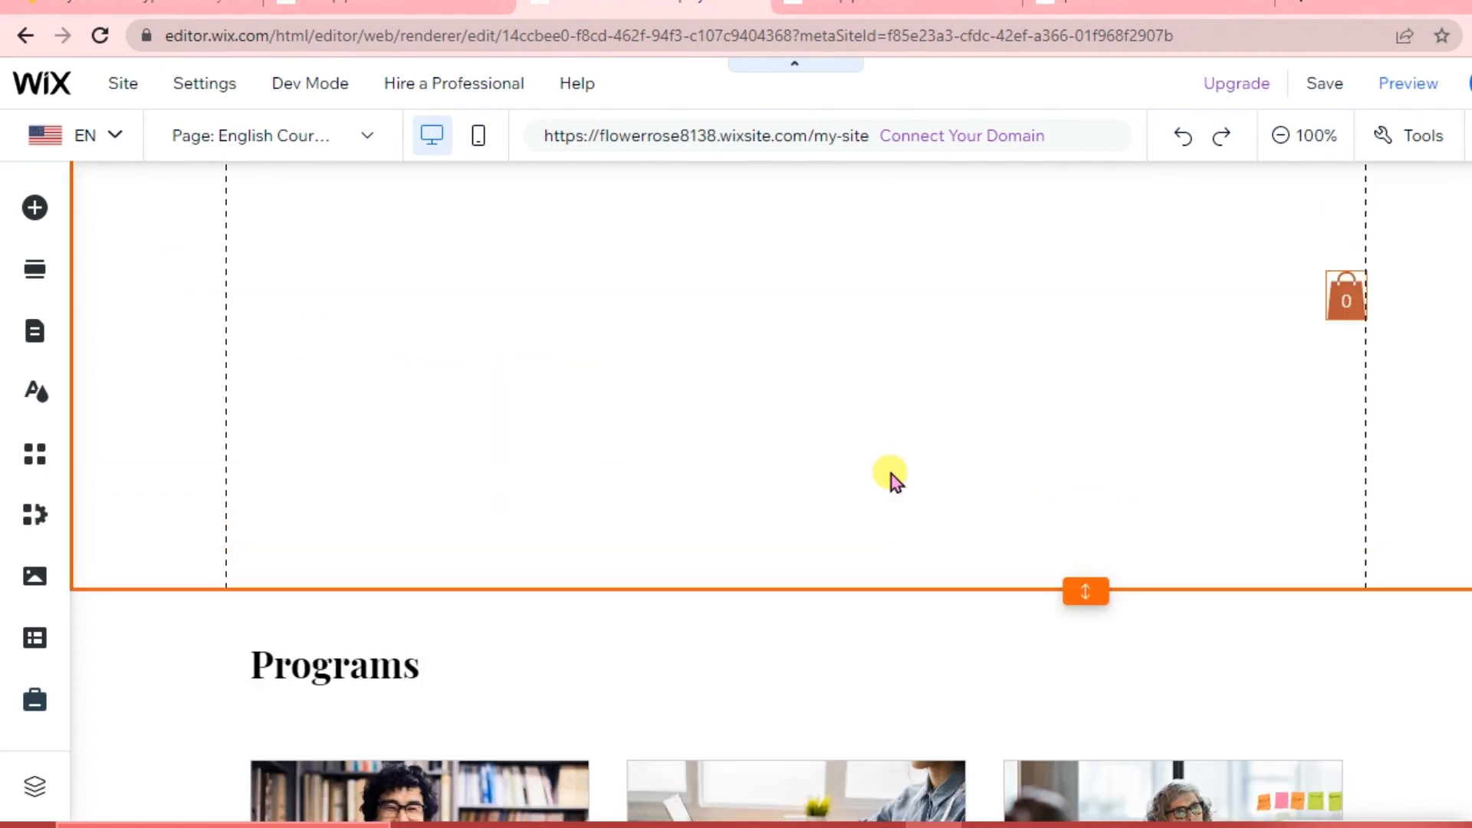
{"action": "scroll", "coordinate": [893, 477], "scroll_direction": "up", "scroll_amount": 2}
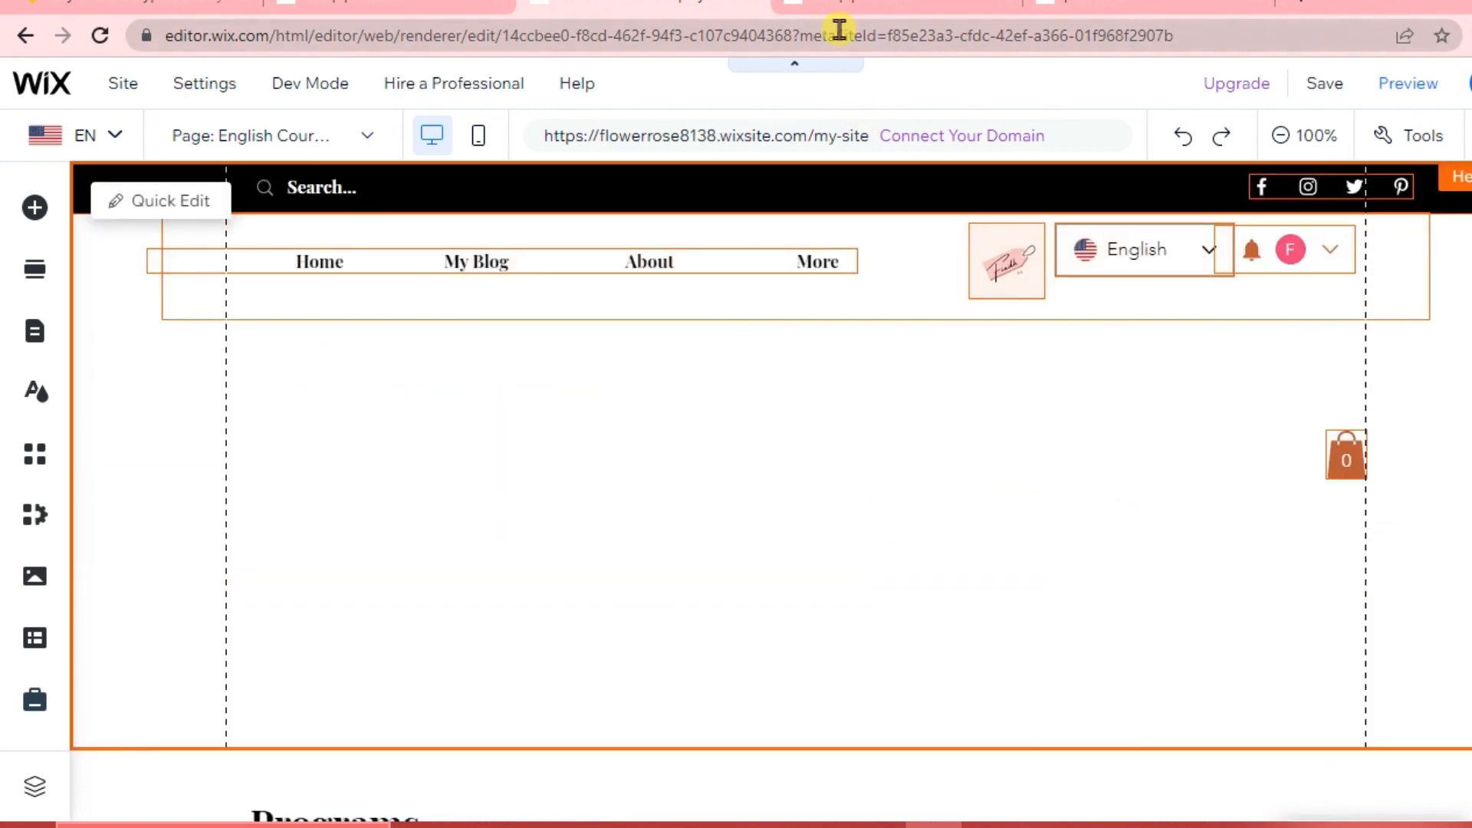
{"action": "key", "text": "ctrl+p"}
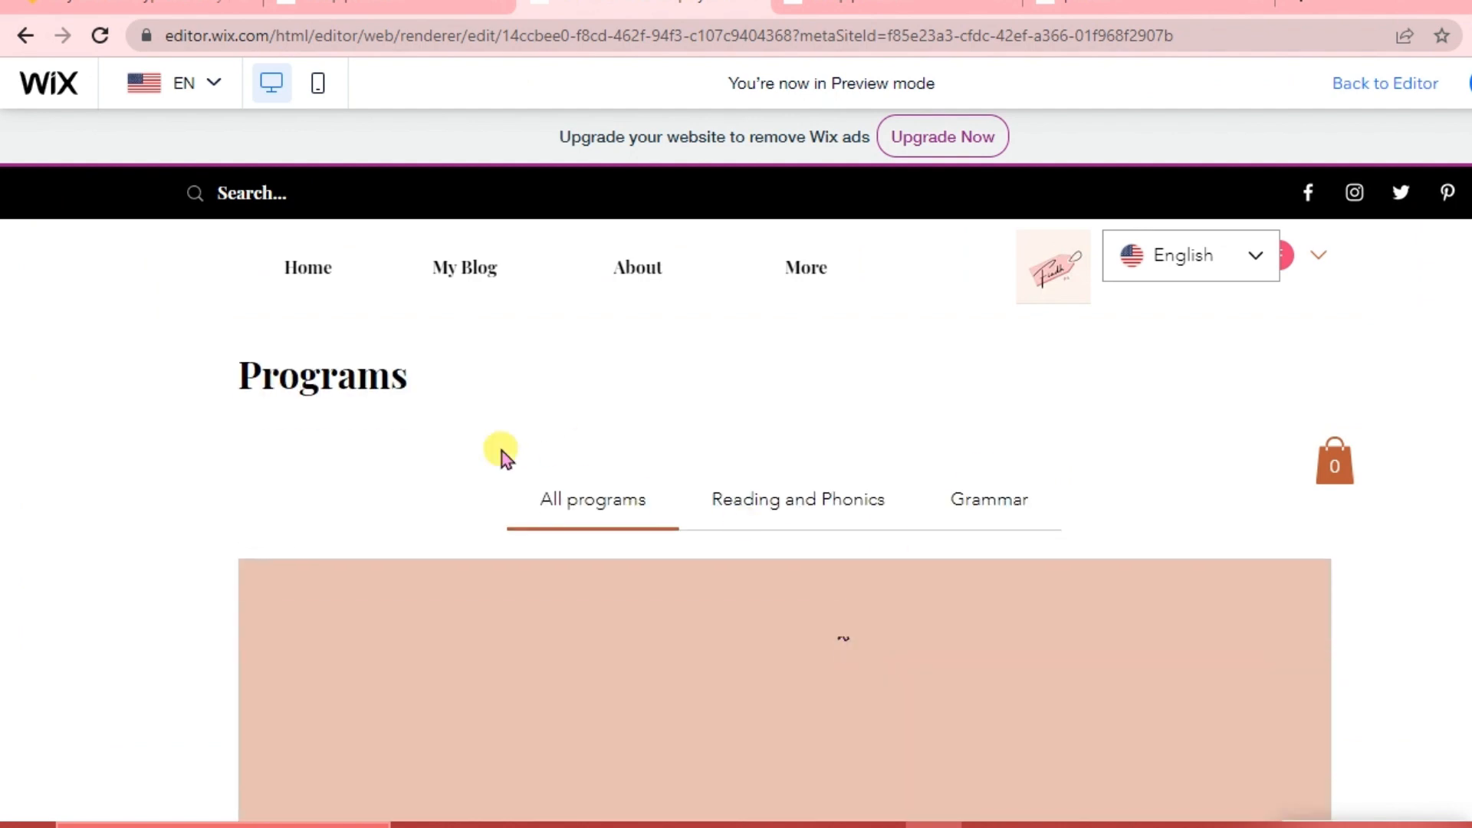
- Examine the English Courses program card, including its duration, price and Join option, in the page preview
{"action": "scroll", "coordinate": [705, 572], "scroll_direction": "down", "scroll_amount": 1}
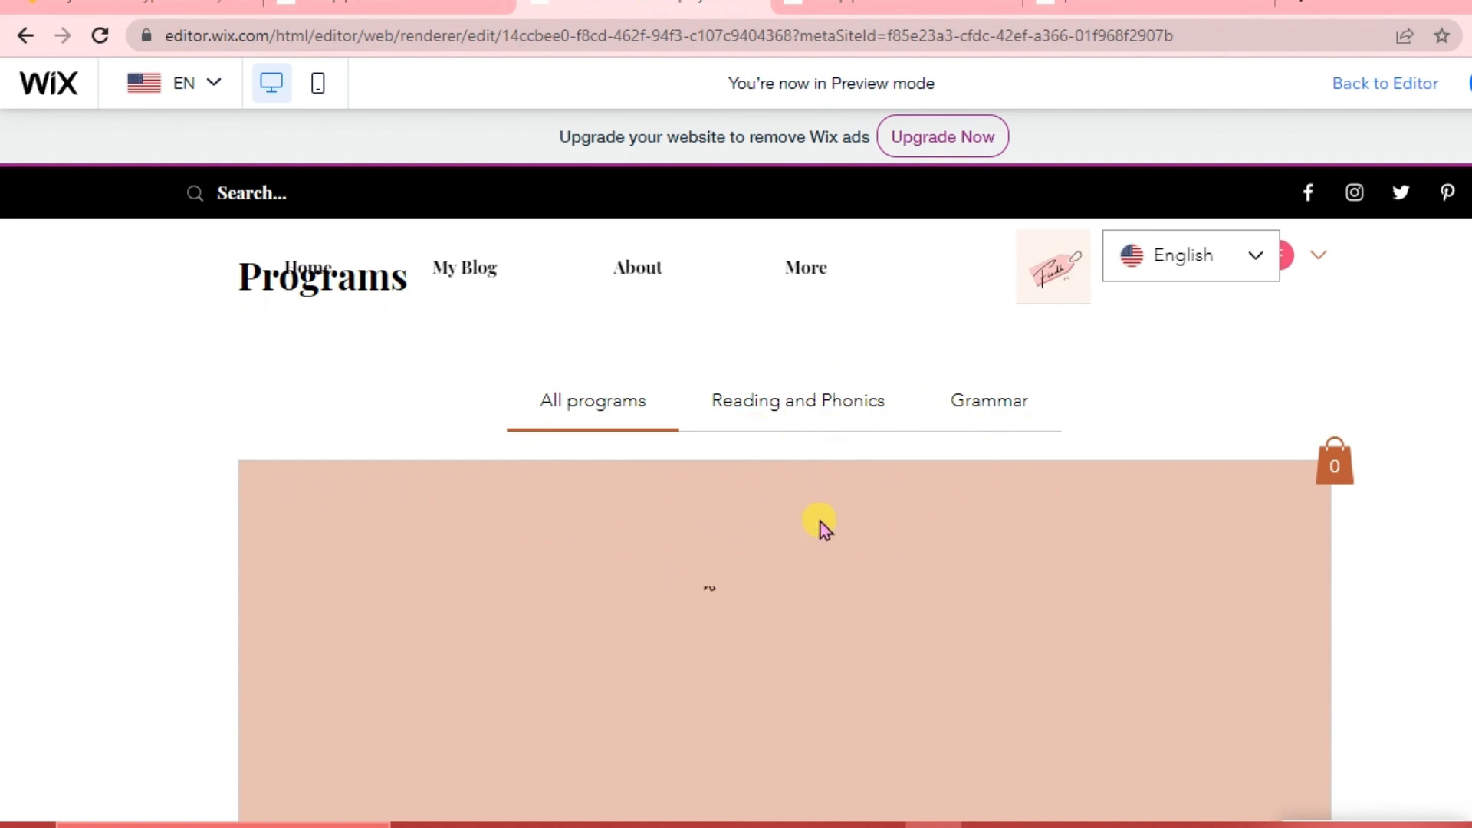
{"action": "scroll", "coordinate": [820, 522], "scroll_direction": "down", "scroll_amount": 5}
{"action": "scroll", "coordinate": [821, 522], "scroll_direction": "down", "scroll_amount": 2}
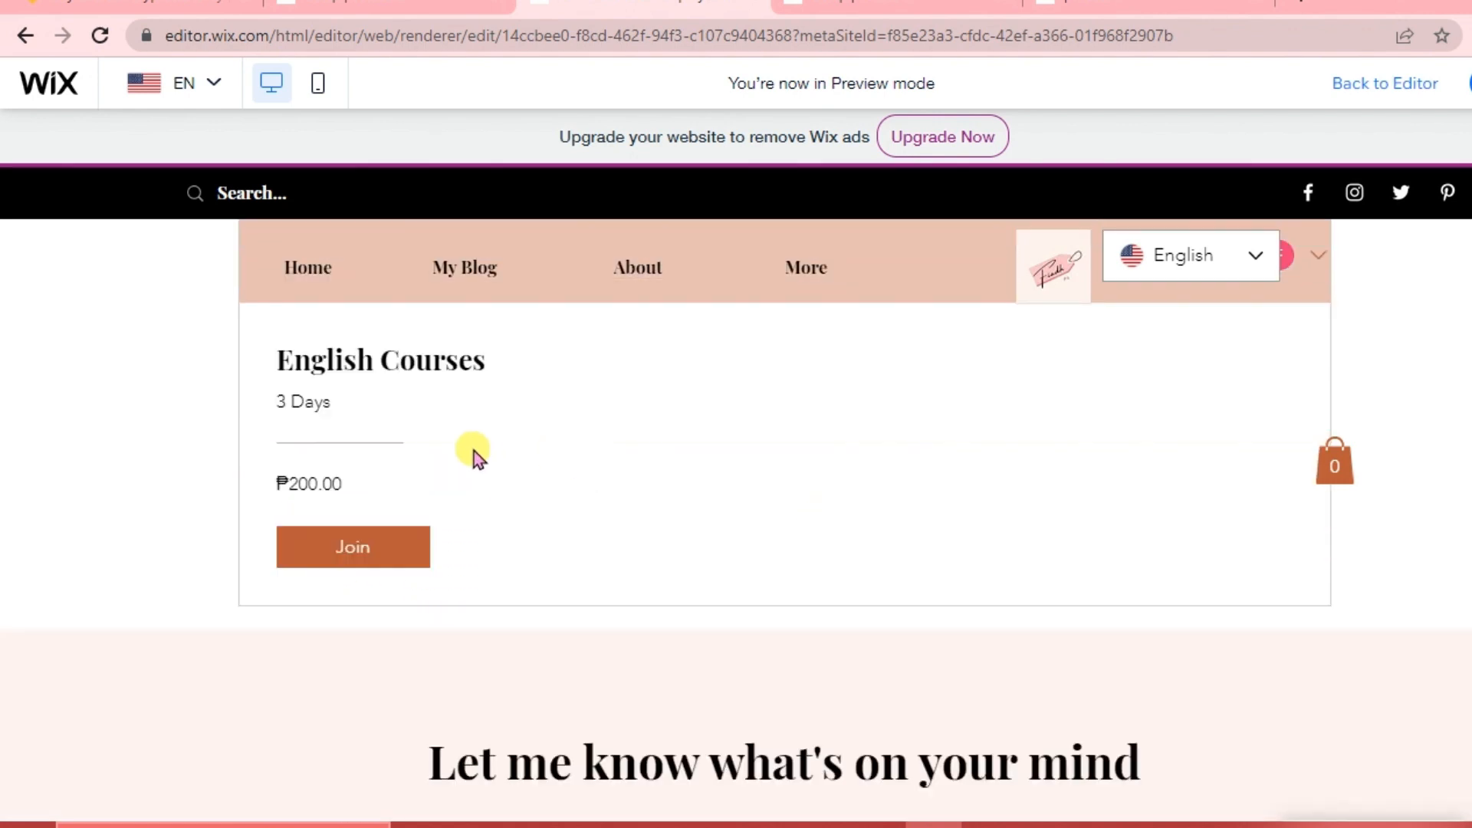
{"action": "scroll", "coordinate": [474, 451], "scroll_direction": "up", "scroll_amount": 3}
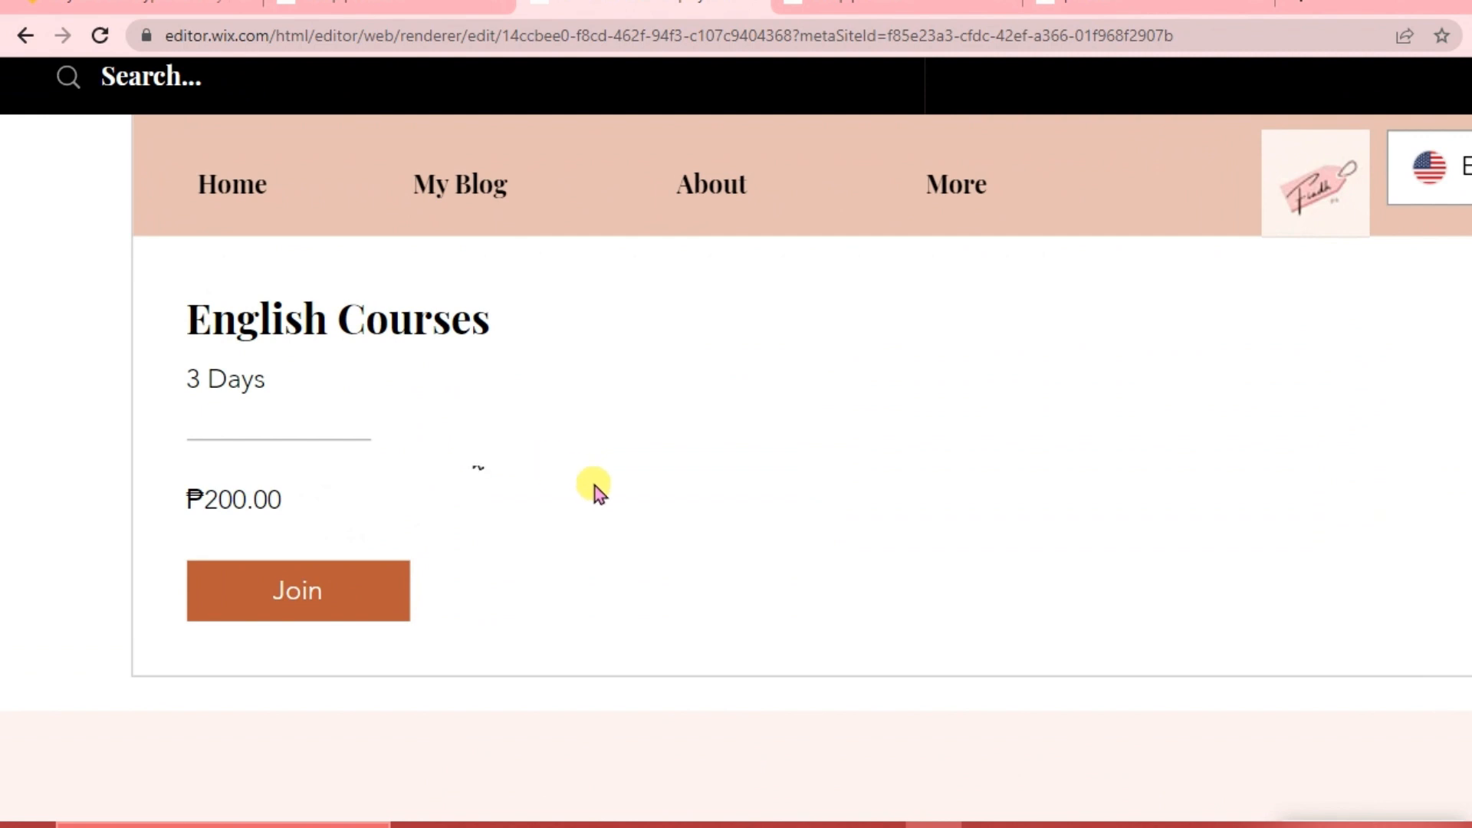
{"action": "scroll", "coordinate": [414, 521], "scroll_direction": "down", "scroll_amount": 2}
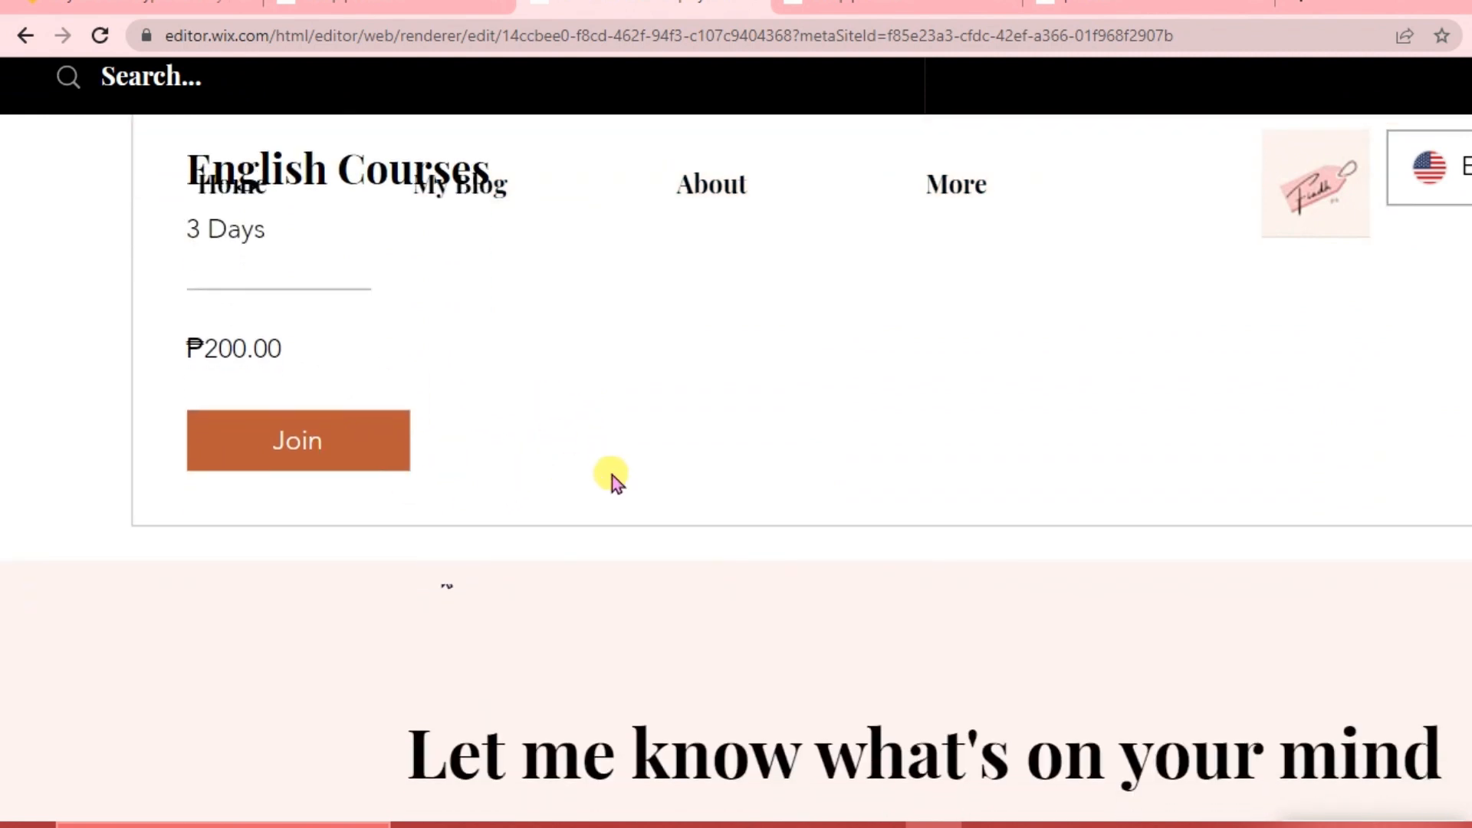
{"action": "scroll", "coordinate": [611, 476], "scroll_direction": "up", "scroll_amount": 4}
{"action": "scroll", "coordinate": [612, 475], "scroll_direction": "down", "scroll_amount": 3}
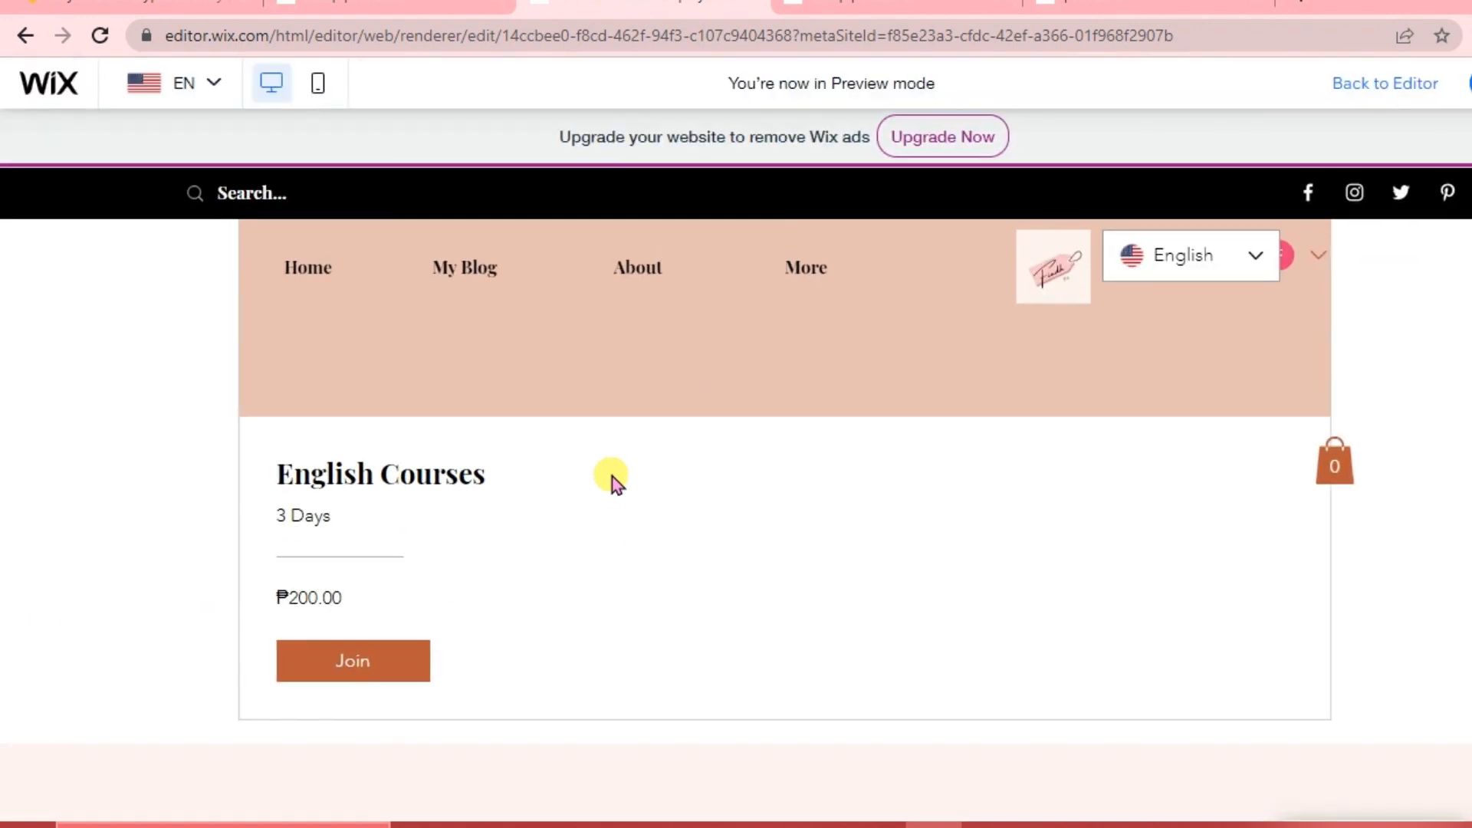